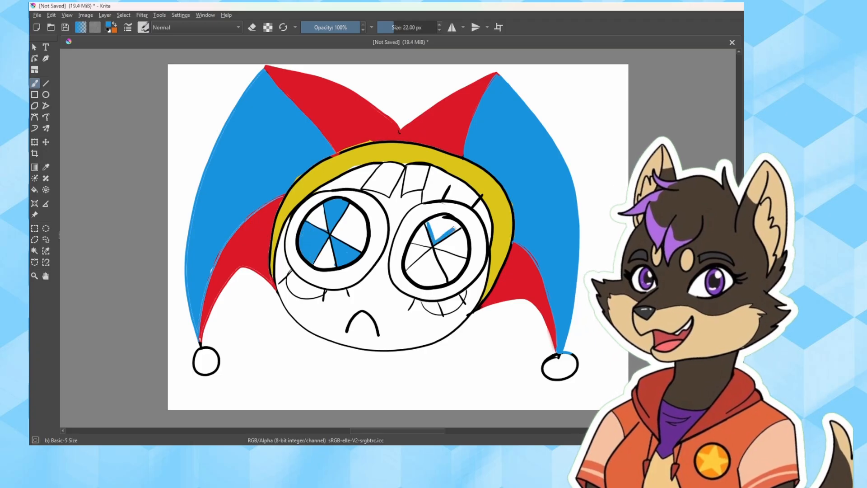
# Paint alternating wedges of the character's right-hand iris blue, redoing the first strokes
pyautogui.moveTo(412, 245); pyautogui.dragTo(410, 263)
pyautogui.moveTo(436, 251)
pyautogui.mouseDown()
pyautogui.moveTo(457, 262)
pyautogui.moveTo(452, 271)
pyautogui.mouseUp()
pyautogui.hotkey('ctrl', 'z')
pyautogui.hotkey('ctrl', 'z')
pyautogui.moveTo(412, 245); pyautogui.dragTo(411, 263)
pyautogui.moveTo(437, 251); pyautogui.dragTo(451, 275)
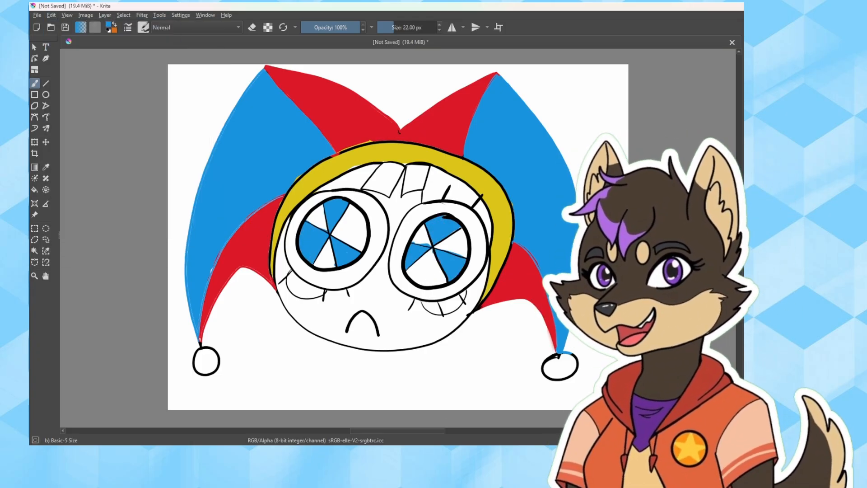
# Fill the remaining white wedges of both irises and the two cheek circles with red
pyautogui.moveTo(321, 207); pyautogui.dragTo(319, 265)
pyautogui.moveTo(334, 231)
pyautogui.mouseDown()
pyautogui.moveTo(351, 208)
pyautogui.moveTo(338, 236)
pyautogui.moveTo(325, 237)
pyautogui.mouseUp()
pyautogui.hotkey('ctrl', '+')
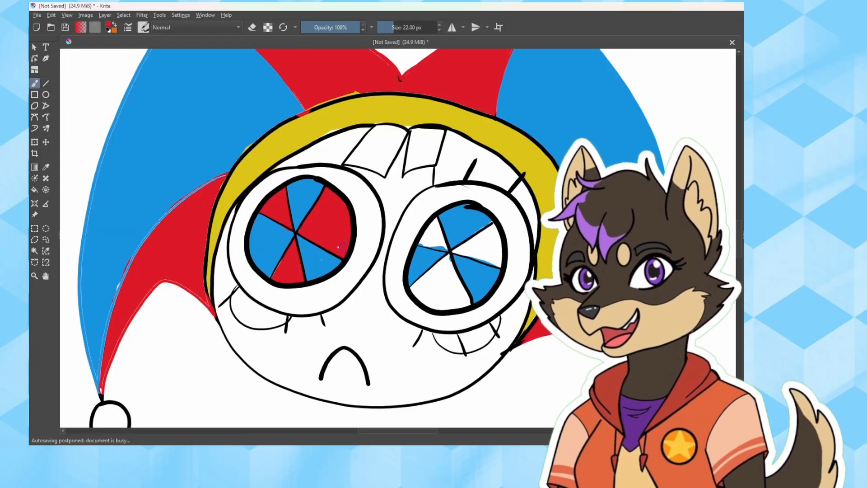
pyautogui.moveTo(432, 221); pyautogui.dragTo(436, 247)
pyautogui.moveTo(420, 271); pyautogui.dragTo(452, 298)
pyautogui.moveTo(474, 231); pyautogui.dragTo(490, 258)
pyautogui.moveTo(429, 271); pyautogui.dragTo(449, 293)
pyautogui.moveTo(235, 289)
pyautogui.mouseDown()
pyautogui.moveTo(238, 315)
pyautogui.moveTo(282, 319)
pyautogui.mouseUp()
pyautogui.moveTo(436, 337); pyautogui.dragTo(495, 325)
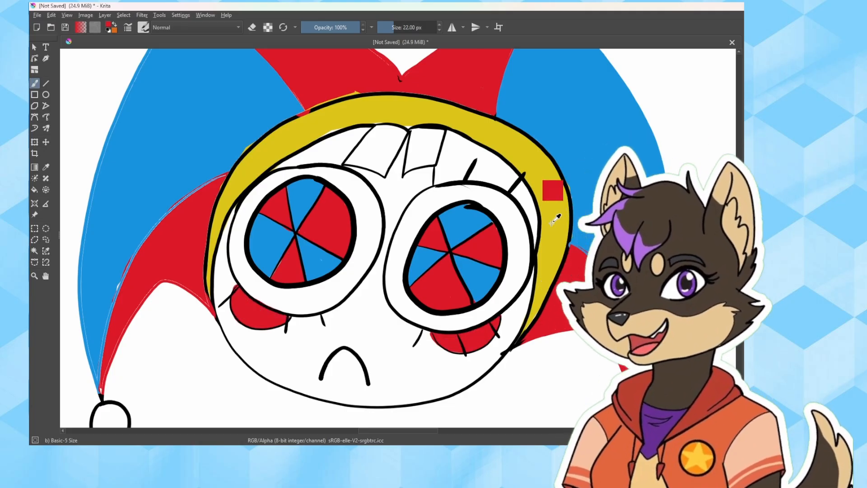
# Sample the hat band's yellow and colour the pompoms at the hat tips with it
pyautogui.keyDown('ctrl'); pyautogui.click(554, 219); pyautogui.keyUp('ctrl')
pyautogui.moveTo(497, 289); pyautogui.dragTo(314, 207)
pyautogui.moveTo(454, 342); pyautogui.dragTo(470, 349)
pyautogui.moveTo(111, 393); pyautogui.dragTo(124, 403)
# Draw a long black-outlined hair strand hanging down each side of the face
pyautogui.moveTo(244, 197); pyautogui.dragTo(218, 425)
pyautogui.moveTo(272, 356); pyautogui.dragTo(301, 231)
pyautogui.moveTo(252, 168); pyautogui.dragTo(263, 343)
pyautogui.moveTo(559, 181); pyautogui.dragTo(521, 399)
# Erase the lines overlapping the hair strands and draw eyelashes above the left-hand eye
pyautogui.press('e')
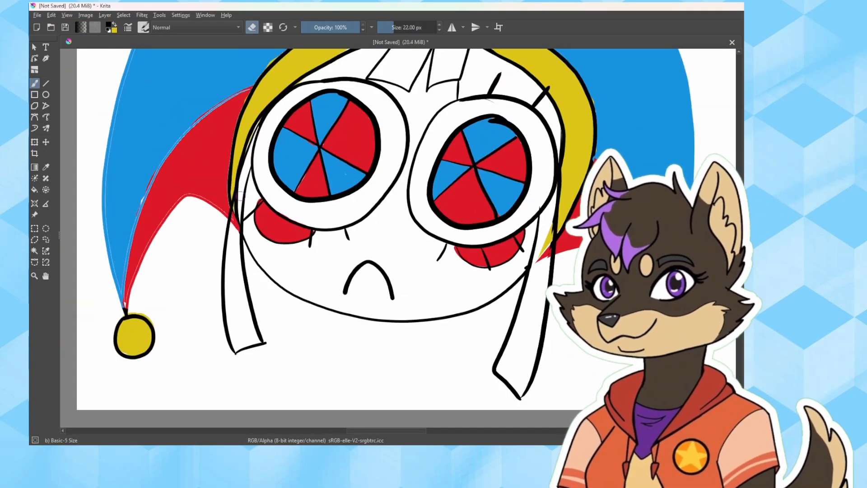
pyautogui.moveTo(232, 199); pyautogui.dragTo(243, 232)
pyautogui.press('e')
pyautogui.press('e')
pyautogui.moveTo(261, 117)
pyautogui.mouseDown()
pyautogui.moveTo(226, 308)
pyautogui.moveTo(241, 159)
pyautogui.mouseUp()
pyautogui.moveTo(437, 126); pyautogui.dragTo(435, 135)
pyautogui.press('e')
pyautogui.moveTo(319, 114)
pyautogui.mouseDown()
pyautogui.moveTo(312, 128)
pyautogui.moveTo(334, 128)
pyautogui.mouseUp()
# Outline the two side hair strands with the Bezier Curve Selection tool and fill them with brown
pyautogui.click(35, 262)
pyautogui.click(517, 261)
pyautogui.click(498, 401)
pyautogui.click(517, 214)
pyautogui.click(505, 419)
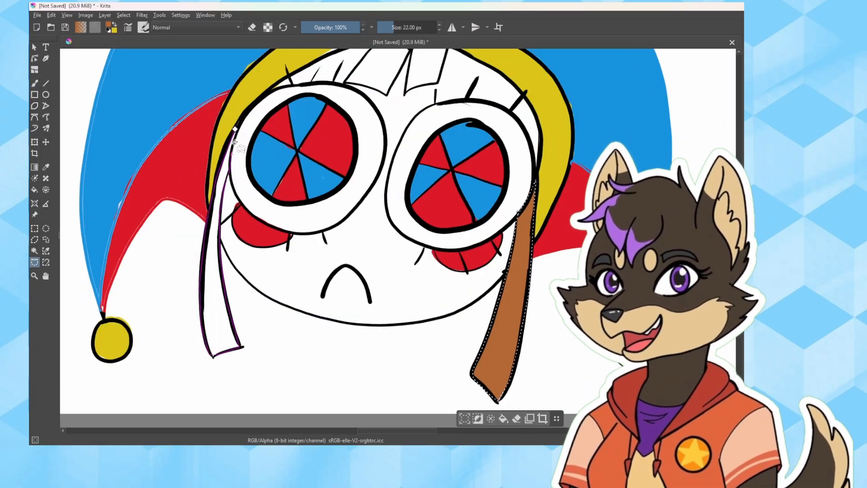
pyautogui.click(505, 419)
pyautogui.moveTo(343, 181); pyautogui.dragTo(343, 288)
pyautogui.click(507, 420)
# Paint the two bangs under the hat band brown with the brush
pyautogui.press('b')
pyautogui.keyDown('ctrl'); pyautogui.click(344, 106); pyautogui.keyUp('ctrl')
pyautogui.moveTo(312, 133); pyautogui.dragTo(369, 118)
pyautogui.hotkey('ctrl', '-')
pyautogui.hotkey('ctrl', '-')
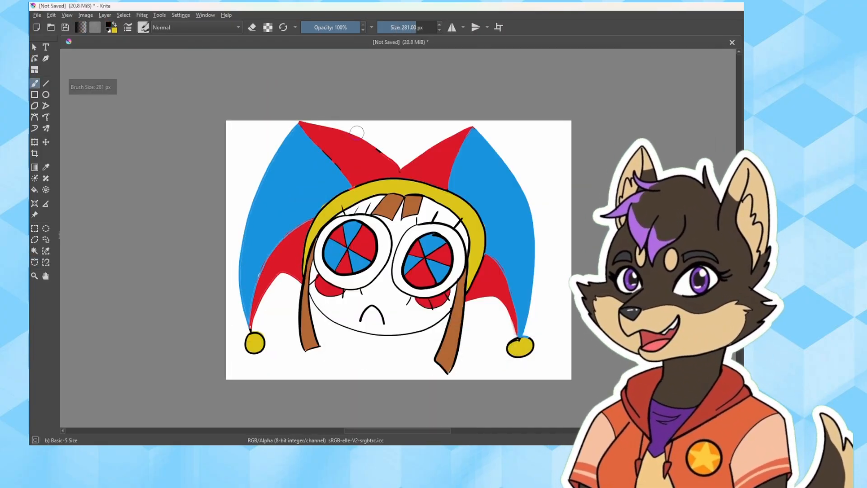
# Draw black outlines along the jester hat's left-hand point
pyautogui.moveTo(251, 327); pyautogui.dragTo(312, 219)
pyautogui.moveTo(249, 328); pyautogui.dragTo(267, 169)
pyautogui.click(34, 142)
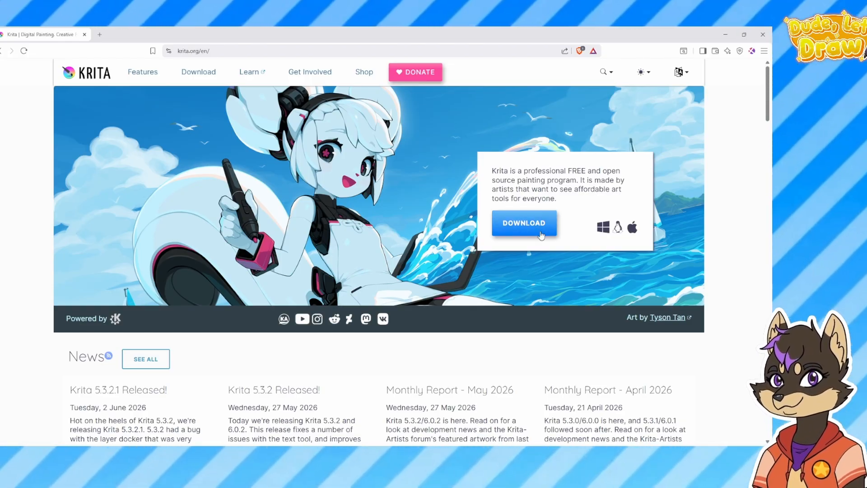
# Open the download page on the Krita website and review the system requirements and store versions
pyautogui.click(504, 218)
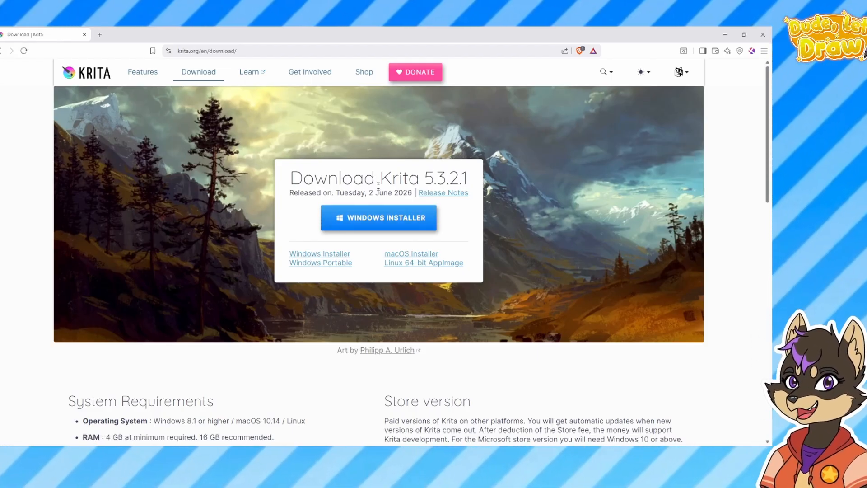
pyautogui.scroll(-3, 375, 238)
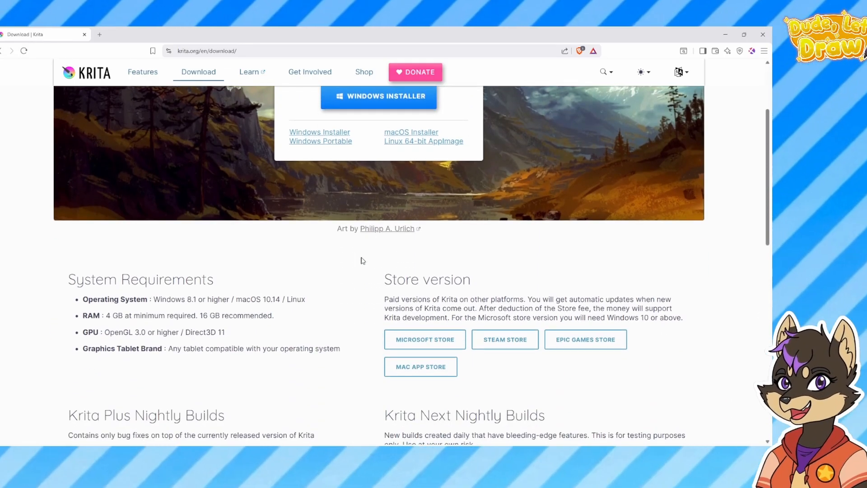
pyautogui.scroll(3, 360, 259)
# Open the Features page and review the interface, brush tools, 2D animation and productivity features
pyautogui.click(147, 72)
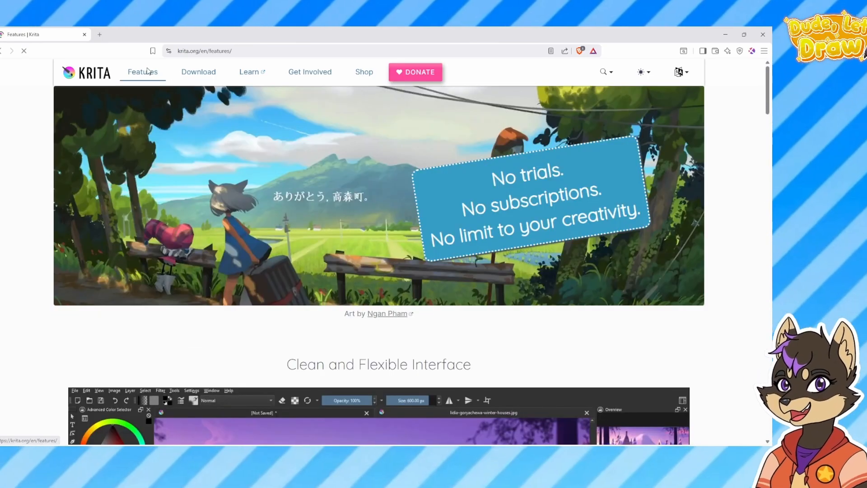
pyautogui.scroll(-5, 529, 181)
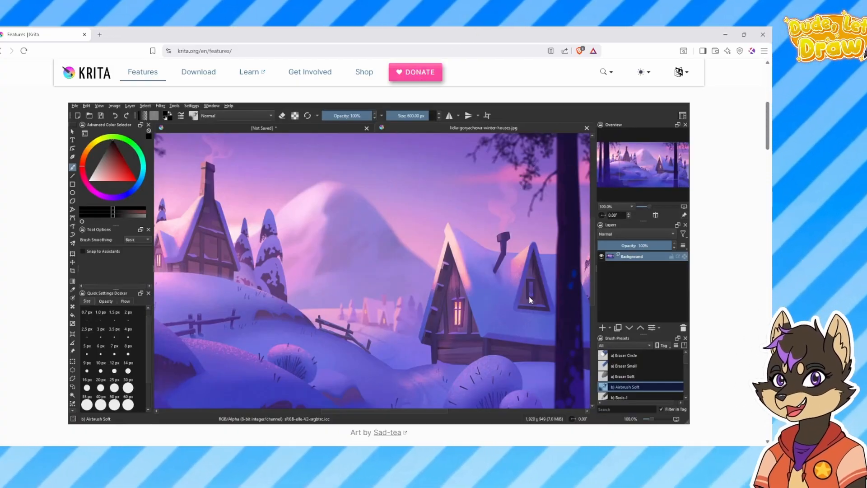
pyautogui.scroll(-2, 528, 295)
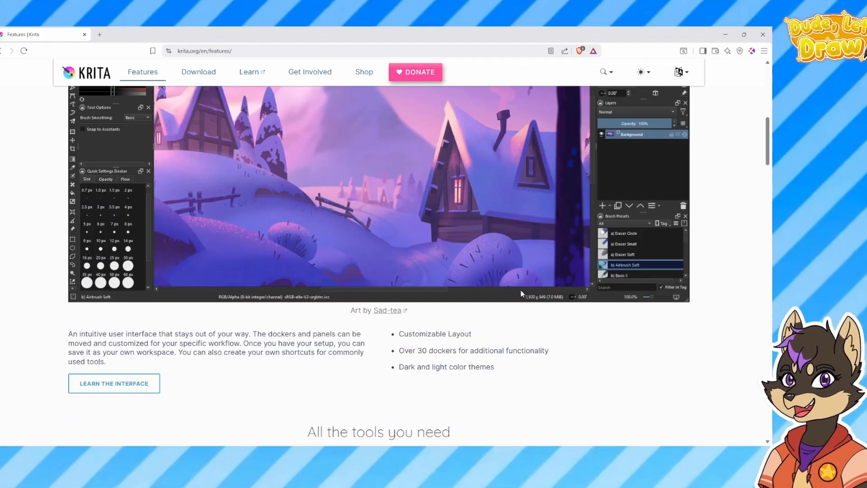
pyautogui.scroll(-5, 522, 293)
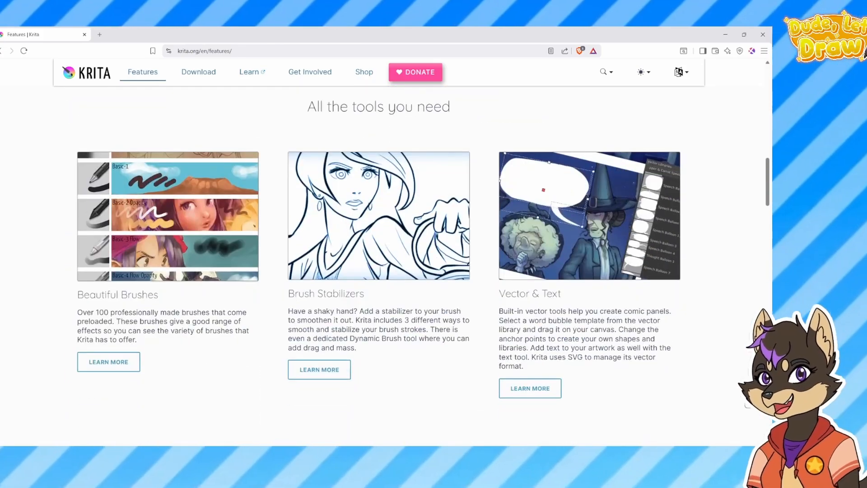
pyautogui.scroll(-4, 520, 290)
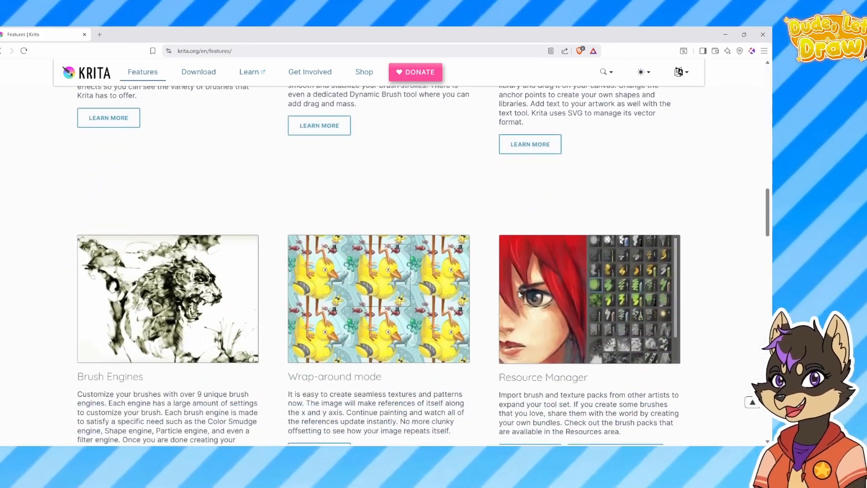
pyautogui.scroll(-5, 520, 290)
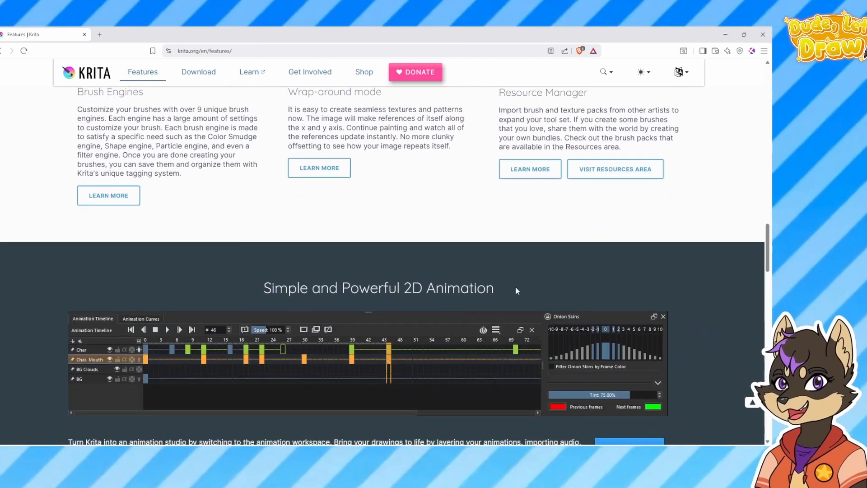
pyautogui.scroll(3, 518, 294)
pyautogui.scroll(-3, 518, 294)
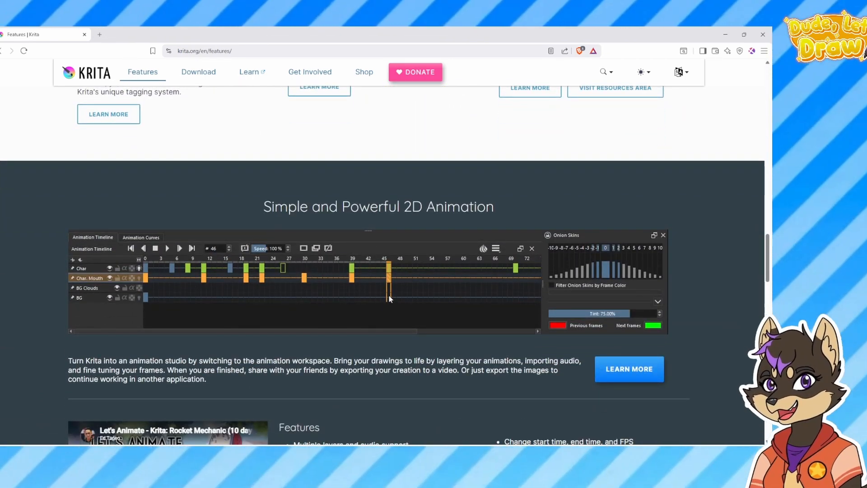
pyautogui.scroll(-3, 389, 295)
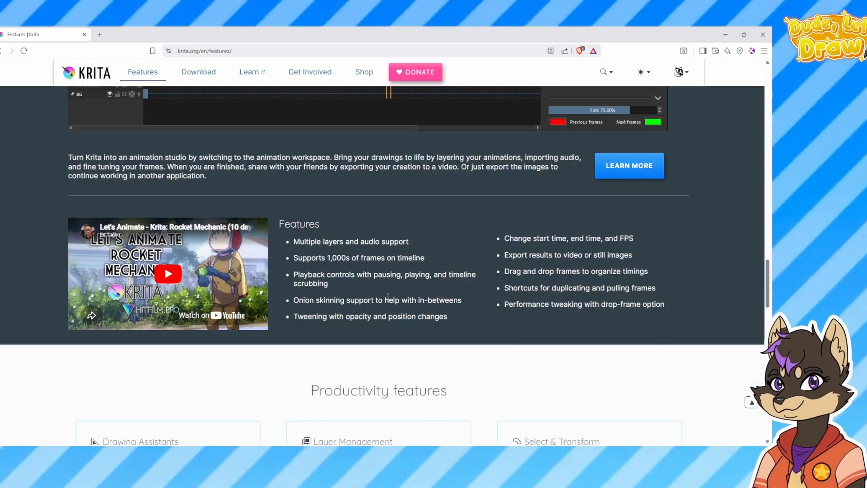
pyautogui.scroll(-3, 389, 298)
pyautogui.scroll(-5, 389, 299)
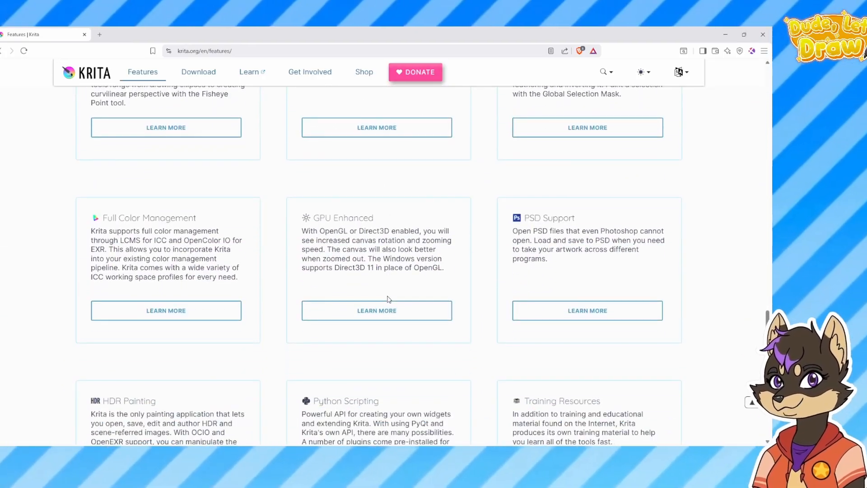
pyautogui.scroll(-4, 392, 302)
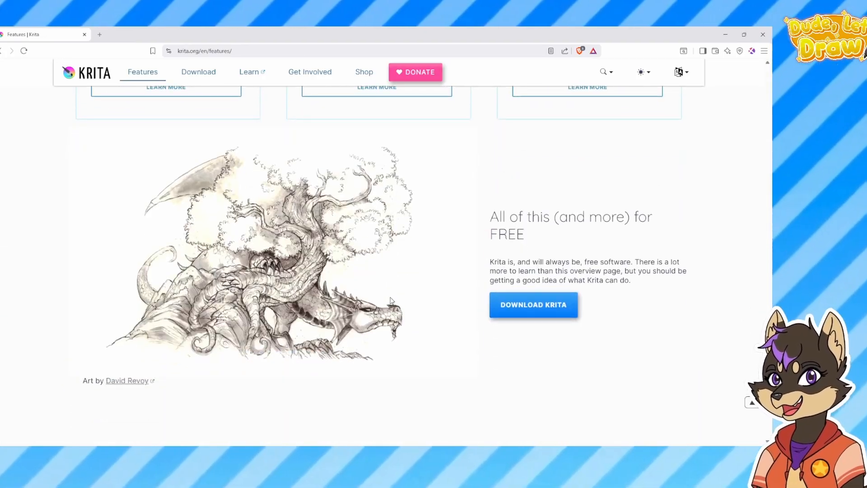
pyautogui.scroll(20, 391, 301)
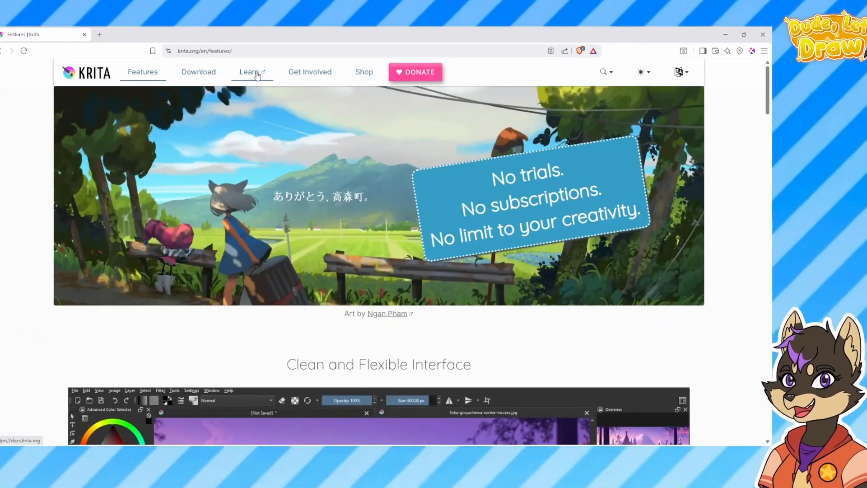
# Open the Krita documentation, look at the User Manual contents and go to Tutorials and How-tos
pyautogui.click(254, 73)
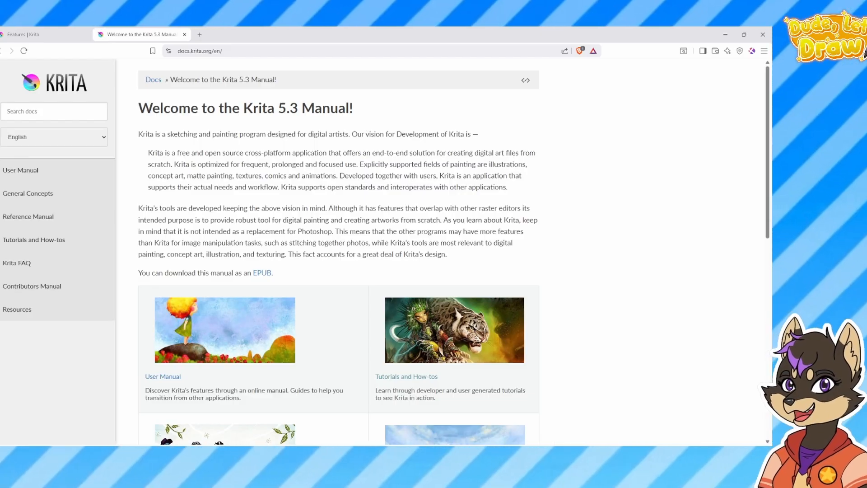
pyautogui.scroll(-3, 342, 222)
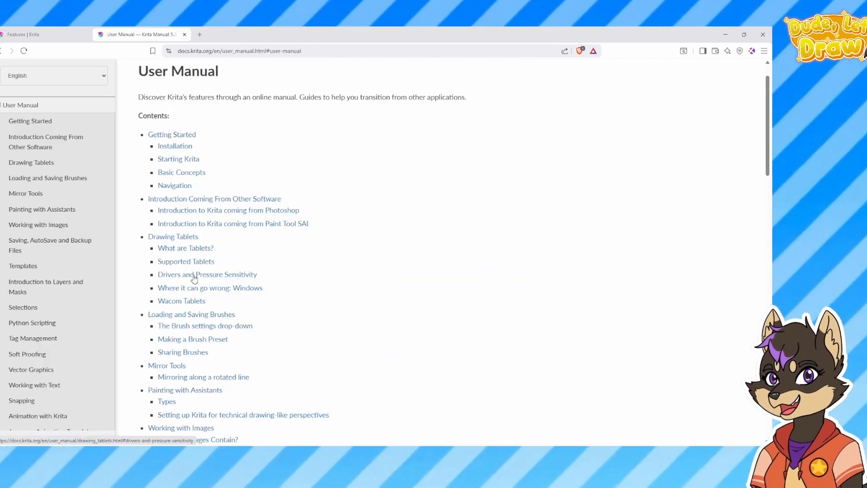
pyautogui.click(5, 52)
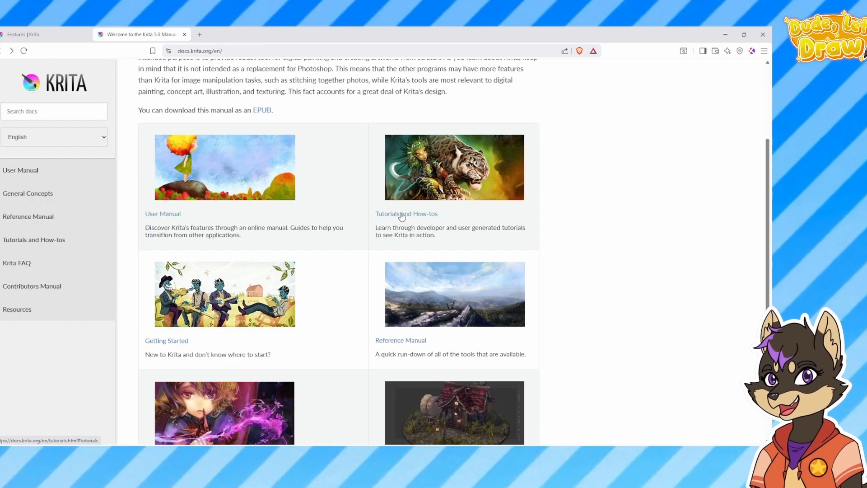
pyautogui.click(402, 214)
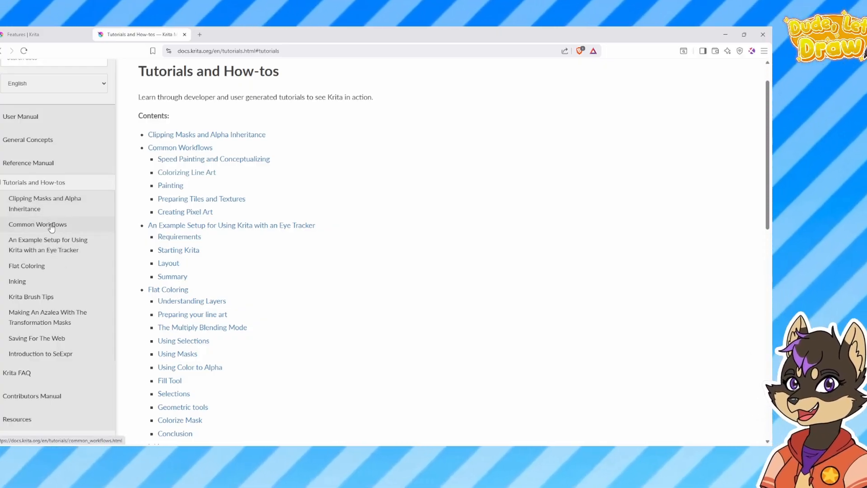
# Read the Common Workflows tutorial on speed painting and preparing line art, and return to the User Manual
pyautogui.click(51, 227)
pyautogui.scroll(-5, 257, 234)
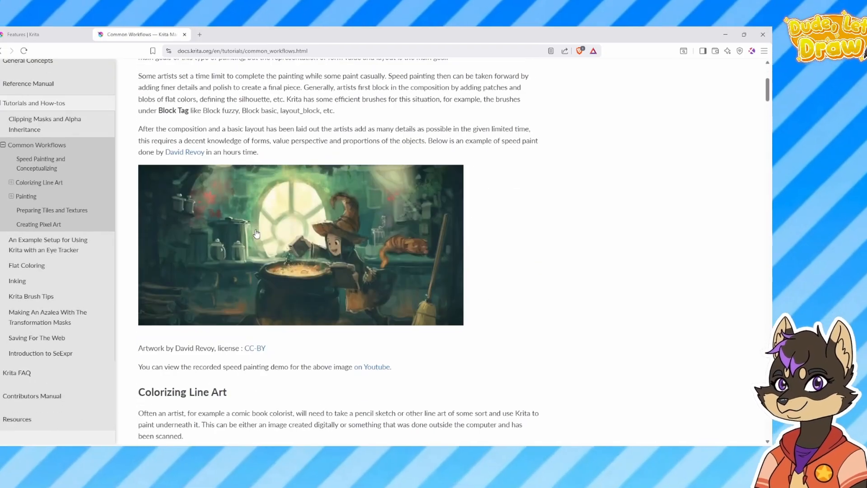
pyautogui.scroll(4, 256, 234)
pyautogui.scroll(-10, 239, 169)
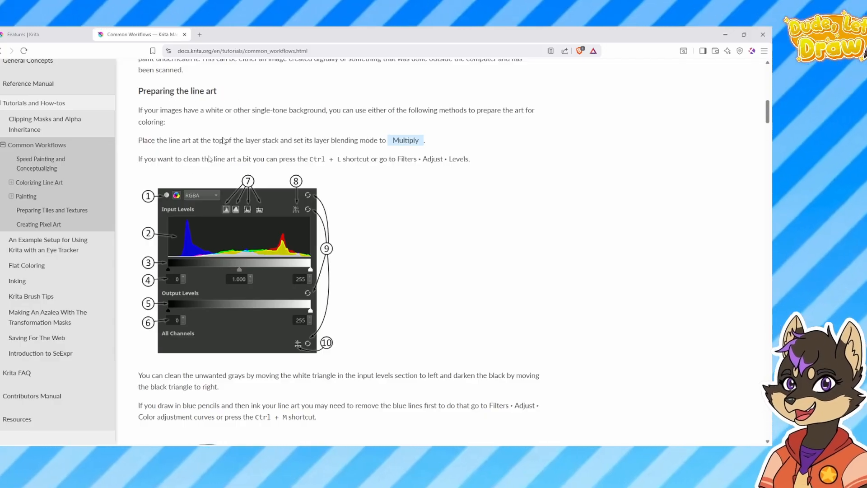
pyautogui.scroll(-5, 209, 252)
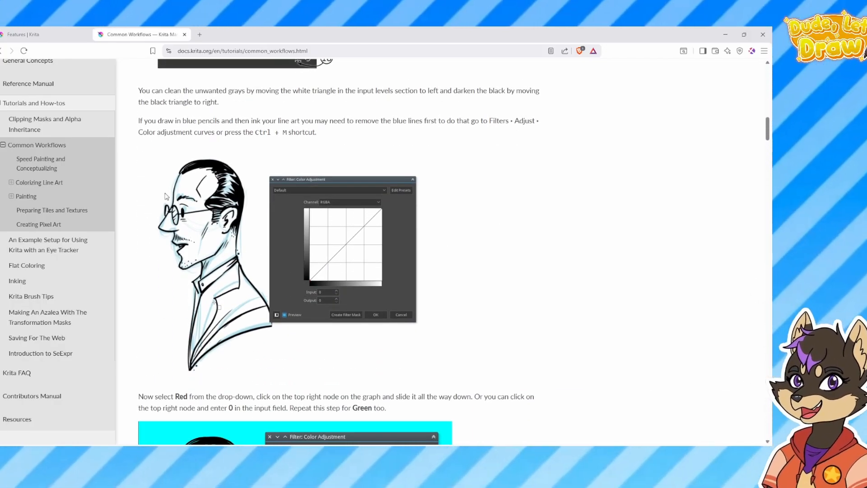
pyautogui.scroll(-5, 249, 321)
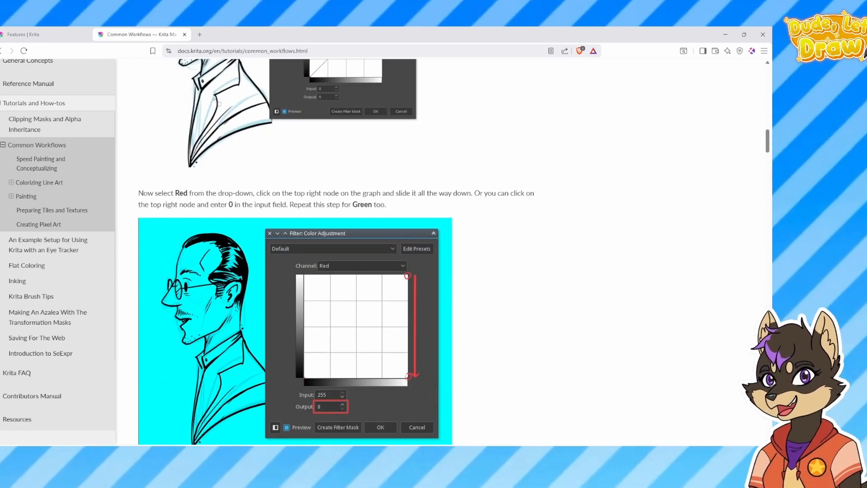
pyautogui.scroll(3, 111, 240)
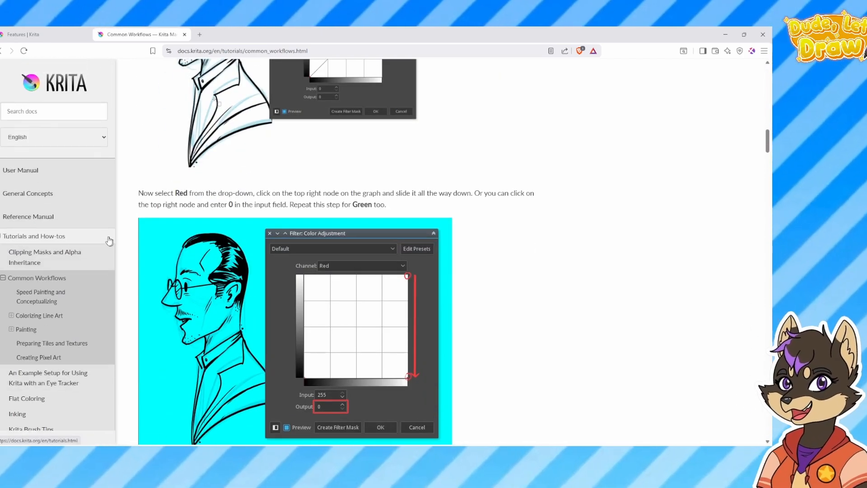
pyautogui.scroll(6, 279, 155)
pyautogui.scroll(10, 279, 155)
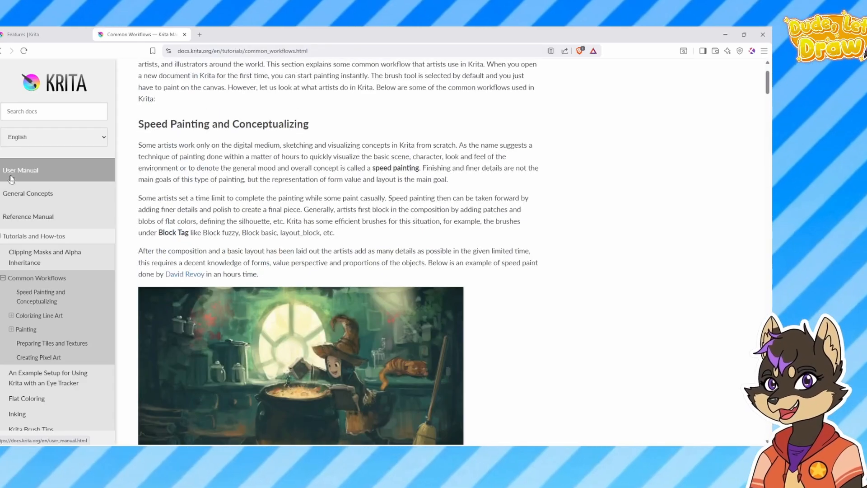
pyautogui.click(20, 171)
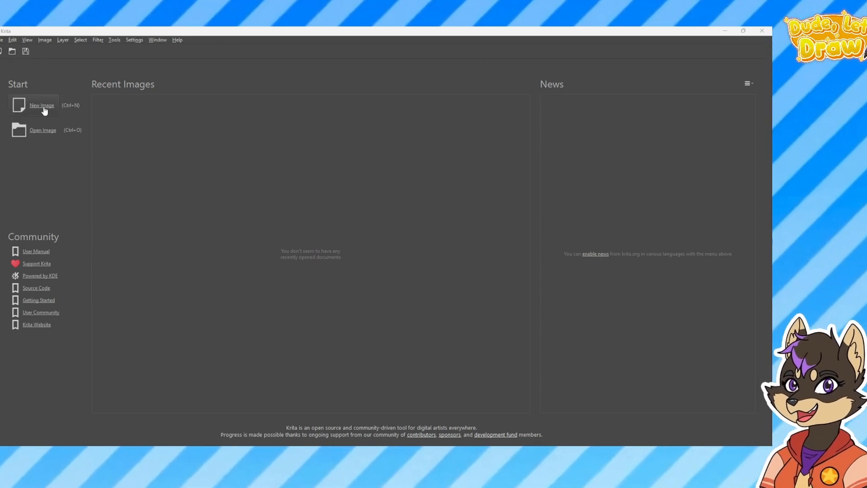
# Start a new image and look through the comic templates
pyautogui.click(42, 106)
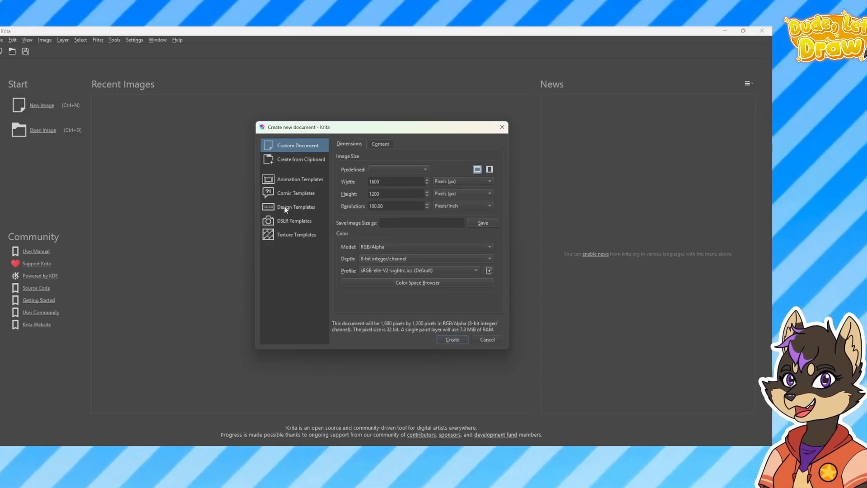
pyautogui.click(299, 195)
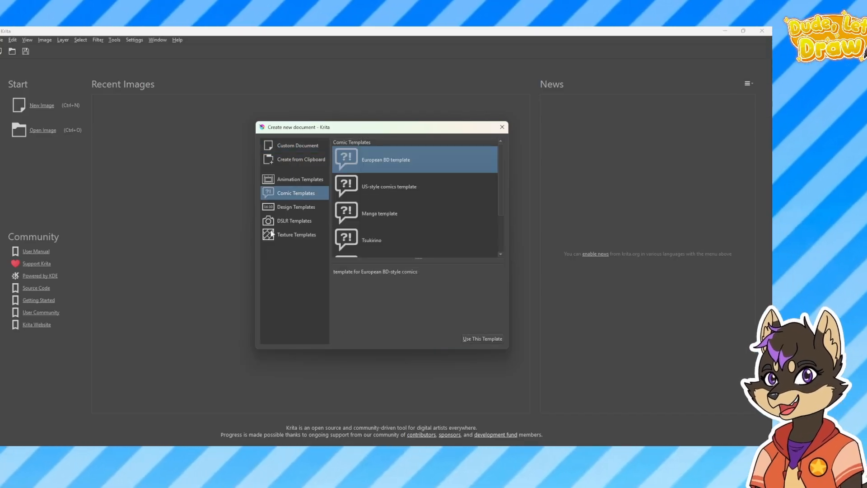
pyautogui.moveTo(501, 181)
pyautogui.mouseDown()
pyautogui.moveTo(499, 221)
pyautogui.moveTo(504, 165)
pyautogui.mouseUp()
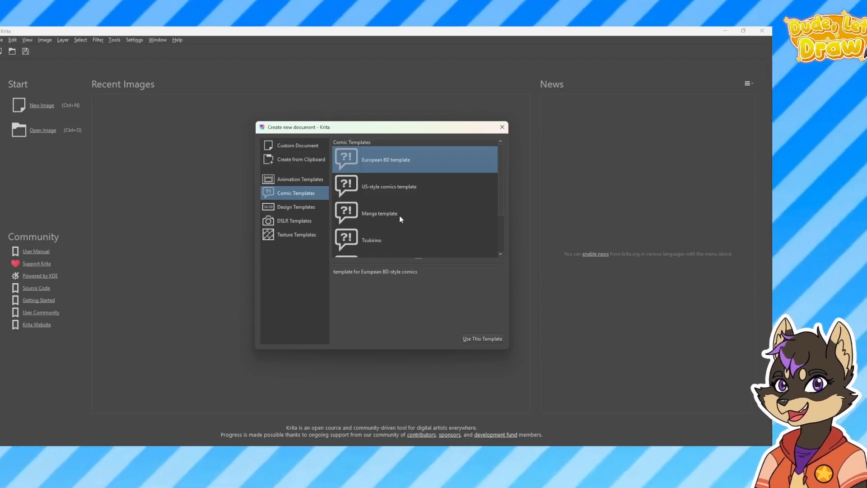
# Switch to a custom document and set its resolution to 300 pixels/inch
pyautogui.click(298, 145)
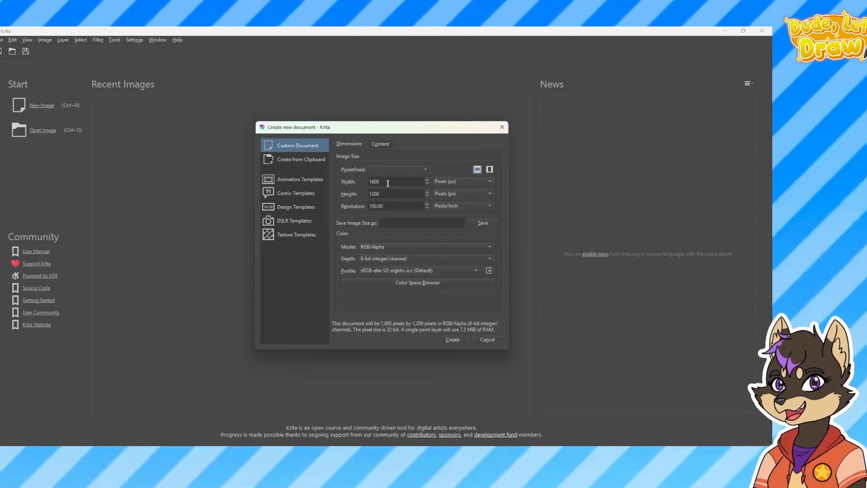
pyautogui.click(391, 206)
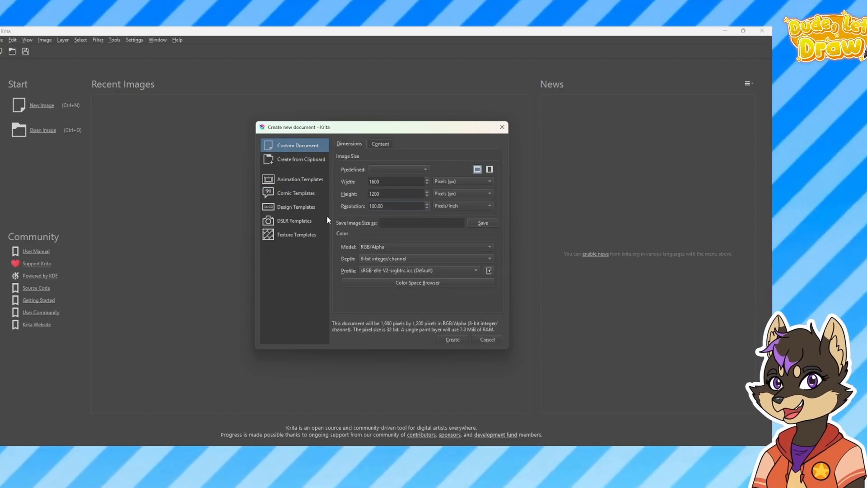
pyautogui.press('BackSpace')
pyautogui.press('BackSpace')
pyautogui.press('BackSpace')
pyautogui.press('BackSpace')
pyautogui.press('BackSpace')
pyautogui.press('BackSpace')
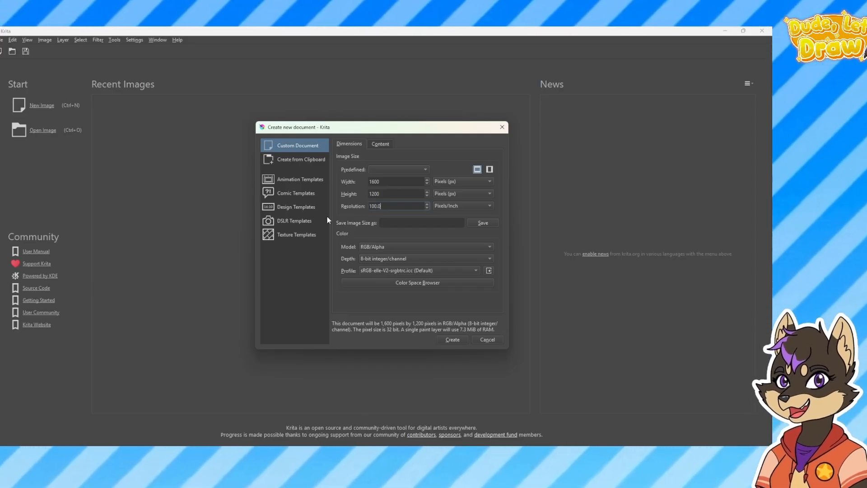
pyautogui.write('3000')
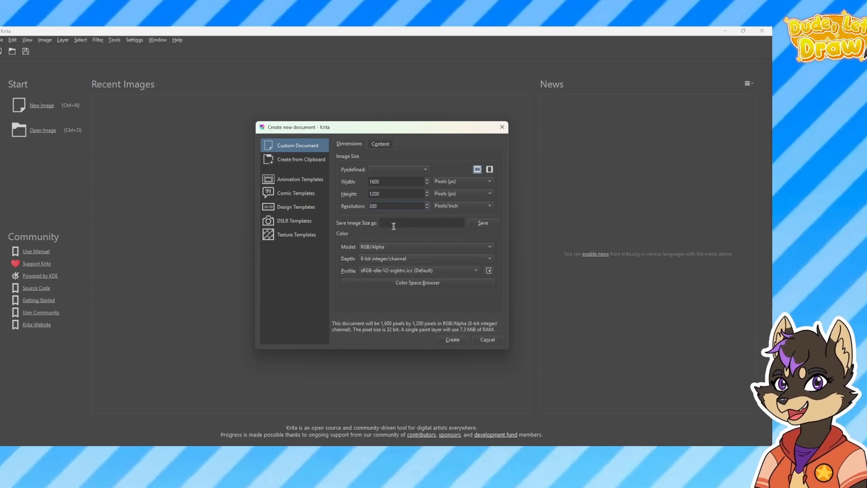
# Enter "Test page" as the image size name and create the document
pyautogui.click(426, 223)
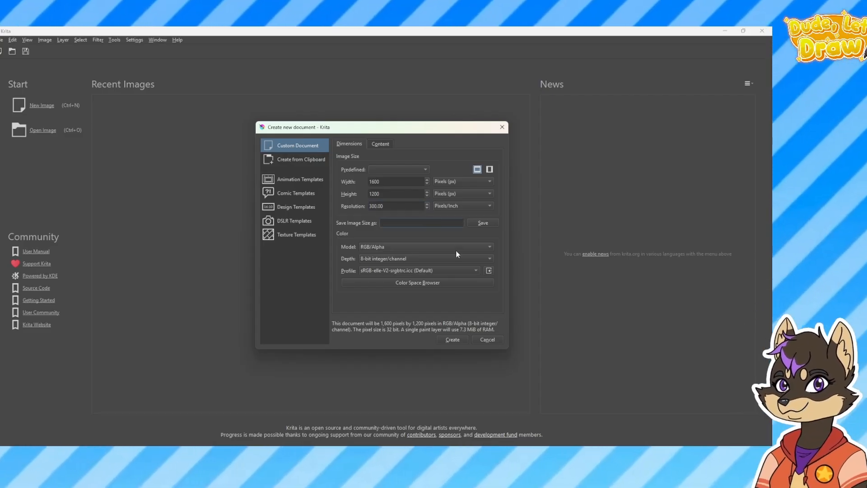
pyautogui.write('Test page')
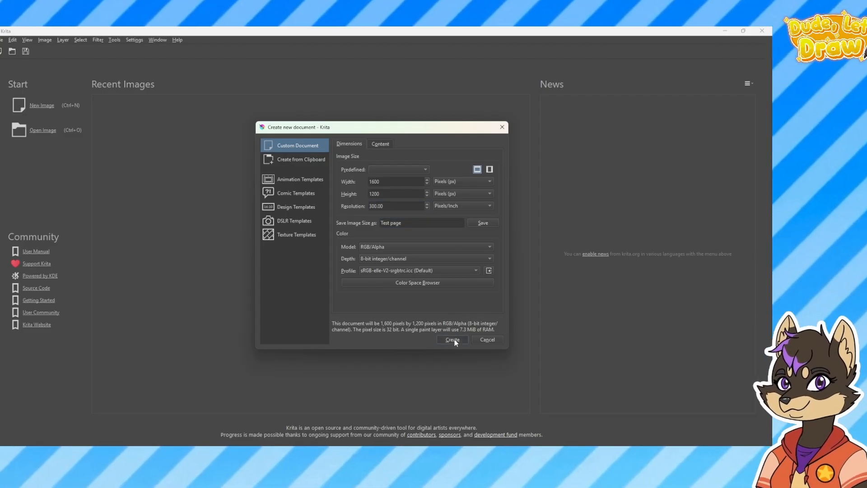
pyautogui.click(453, 340)
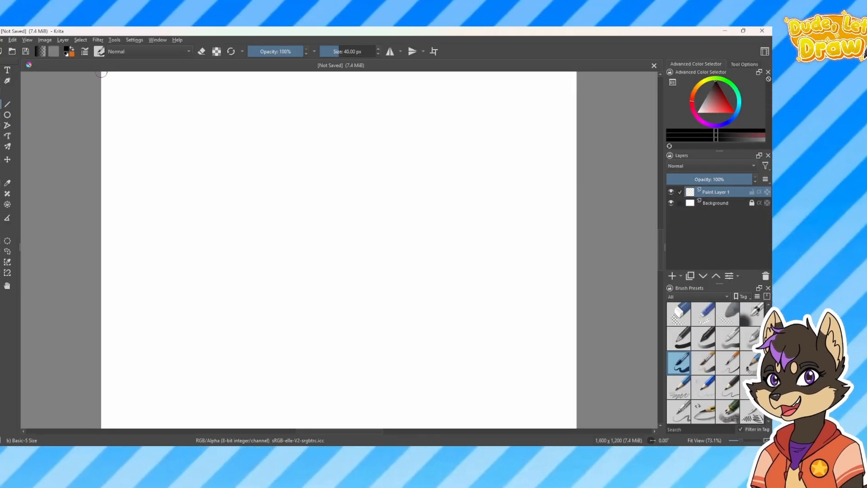
# Zoom the blank canvas in to 100%, out to 16.7% and back to 66.7%
pyautogui.press('-')
pyautogui.press('+')
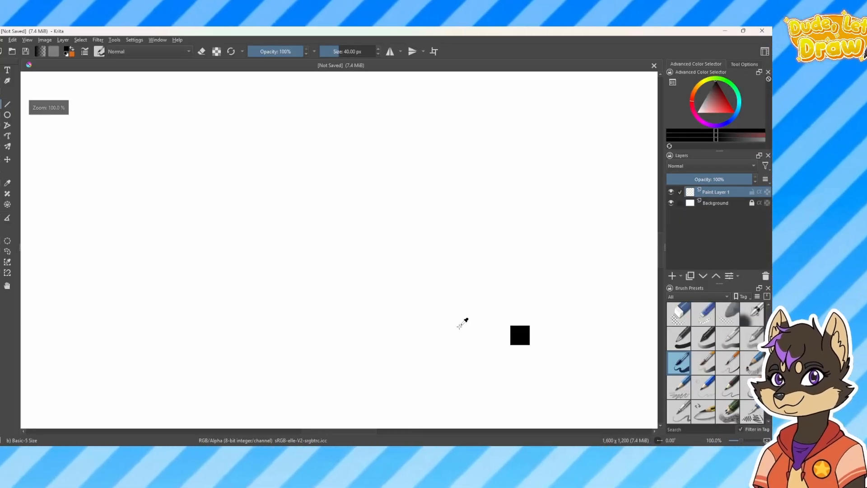
pyautogui.press('-')
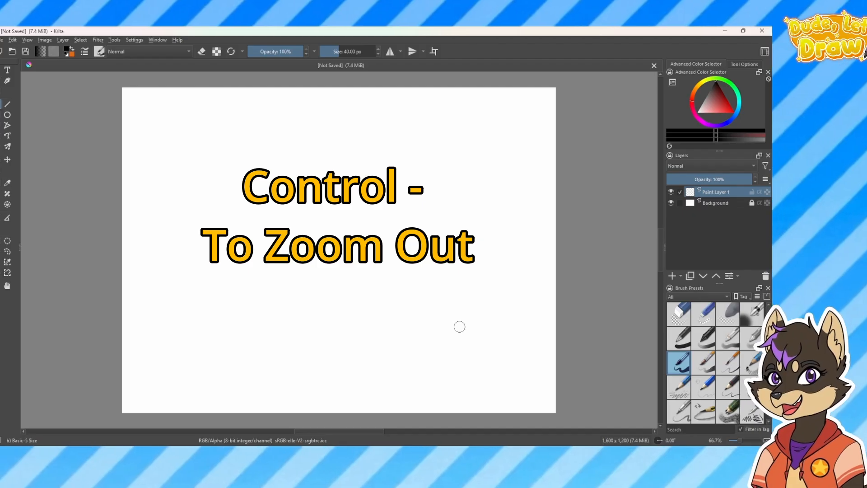
pyautogui.press('-')
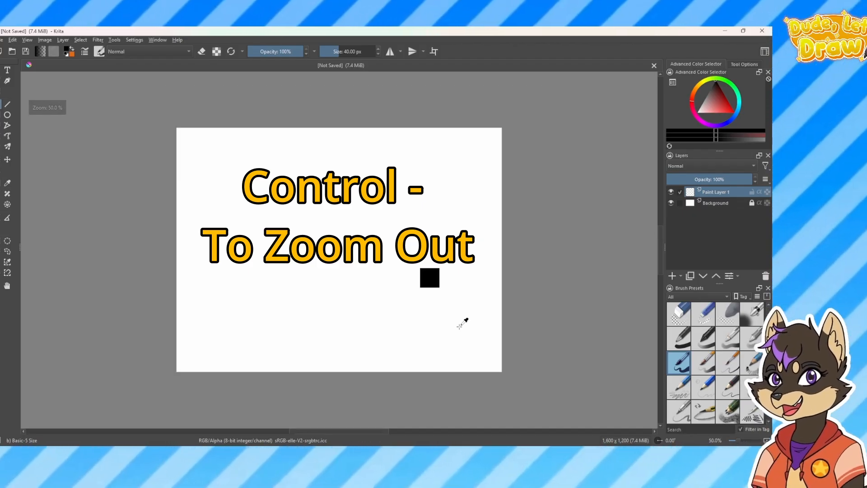
pyautogui.hotkey('ctrl', '-')
pyautogui.hotkey('ctrl', '-')
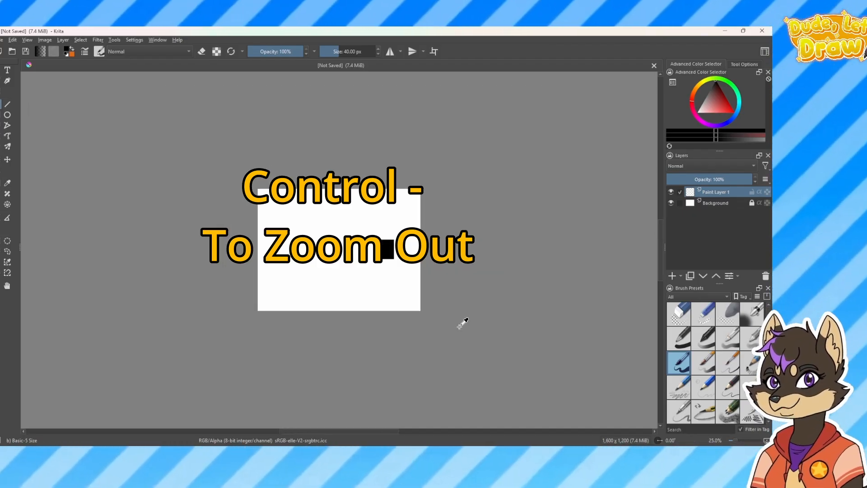
pyautogui.hotkey('ctrl', '-')
pyautogui.hotkey('ctrl', '-')
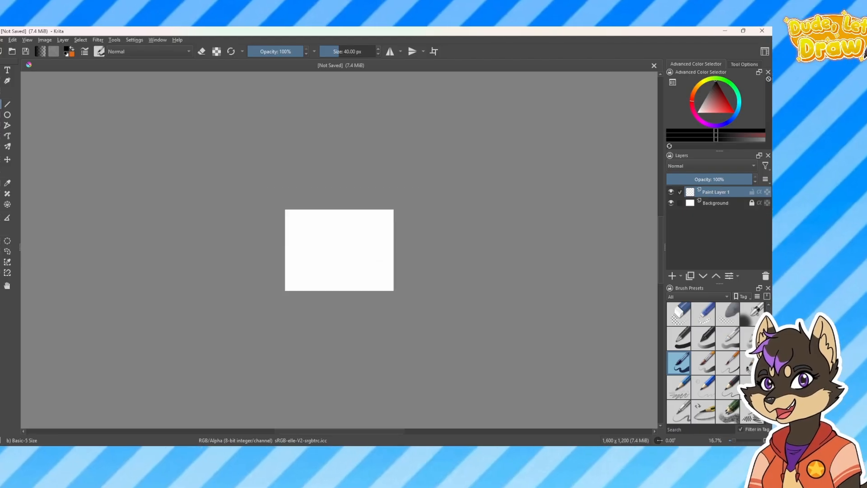
pyautogui.hotkey('ctrl', '+')
pyautogui.hotkey('ctrl', '+')
pyautogui.hotkey('ctrl', '+')
pyautogui.hotkey('ctrl', '+')
pyautogui.hotkey('ctrl', '+')
pyautogui.hotkey('ctrl', '+')
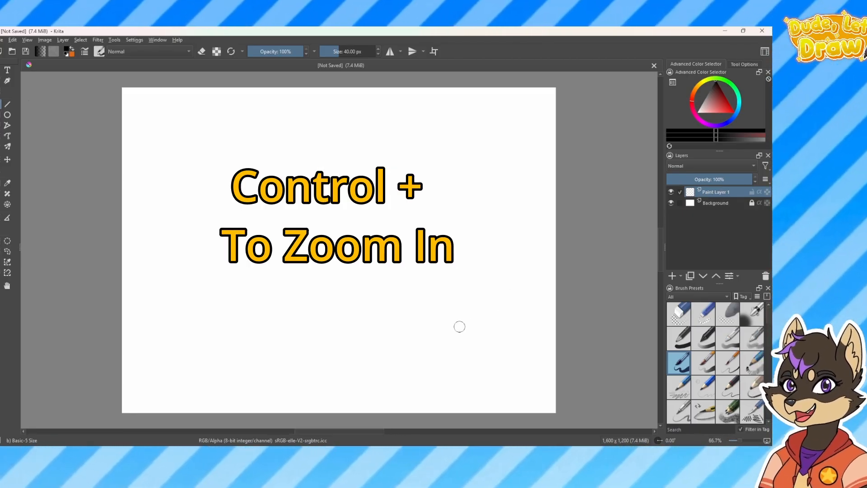
pyautogui.moveTo(470, 304); pyautogui.dragTo(453, 320)
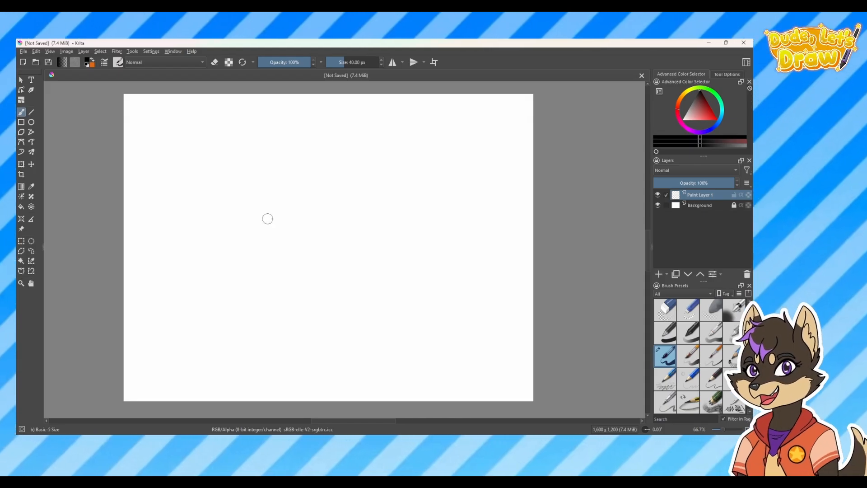
# Reduce the brush size to 24 px and sketch a rounded face outline with a curved top near the canvas centre
pyautogui.press('[')
pyautogui.press('[')
pyautogui.press('[')
pyautogui.press('[')
pyautogui.press('[')
pyautogui.press('[')
pyautogui.press('[')
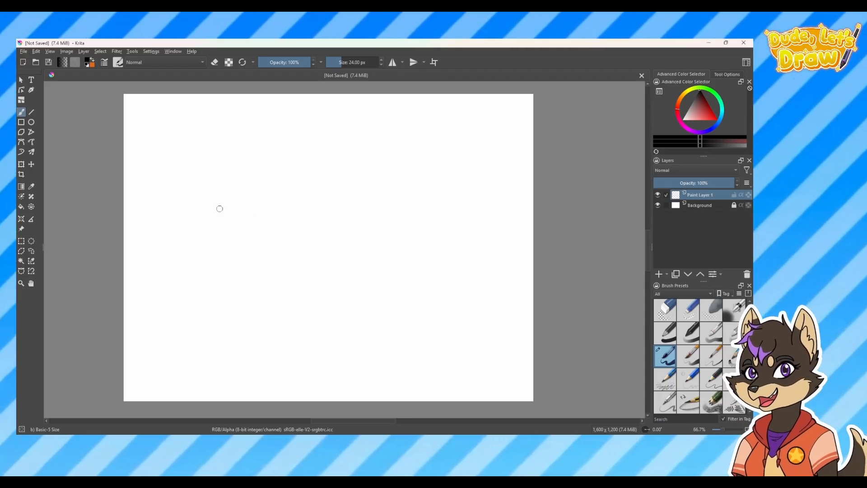
pyautogui.moveTo(237, 203)
pyautogui.mouseDown()
pyautogui.moveTo(240, 278)
pyautogui.moveTo(296, 280)
pyautogui.moveTo(367, 209)
pyautogui.mouseUp()
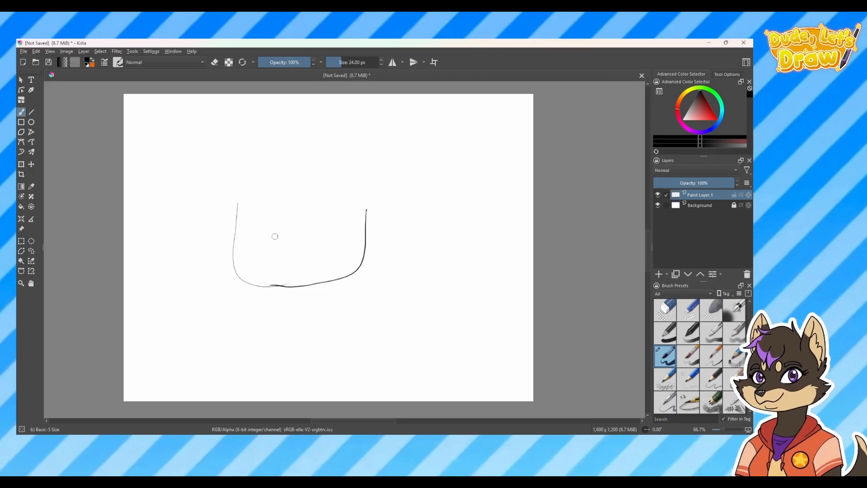
pyautogui.moveTo(237, 200)
pyautogui.mouseDown()
pyautogui.moveTo(268, 187)
pyautogui.moveTo(374, 211)
pyautogui.mouseUp()
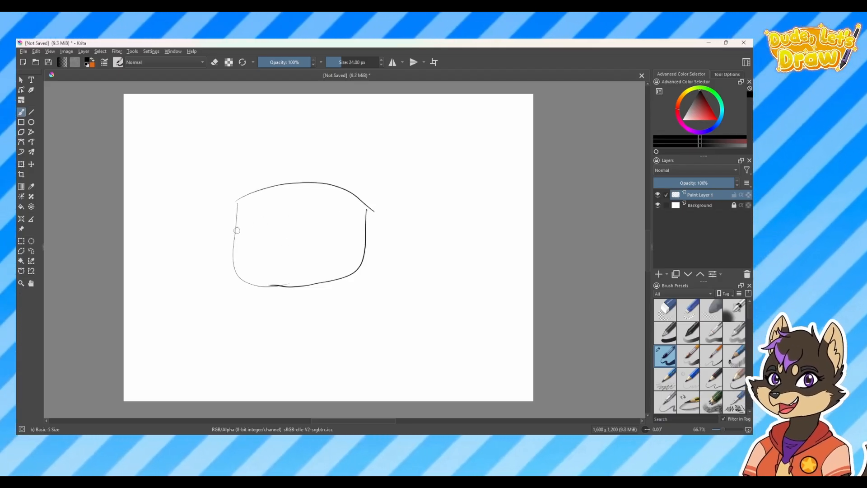
# Draw a zigzag visor edge across the face and short curved strokes for the lips below it
pyautogui.moveTo(236, 228)
pyautogui.mouseDown()
pyautogui.moveTo(264, 250)
pyautogui.moveTo(313, 226)
pyautogui.moveTo(299, 229)
pyautogui.moveTo(343, 247)
pyautogui.mouseUp()
pyautogui.moveTo(348, 246); pyautogui.dragTo(366, 218)
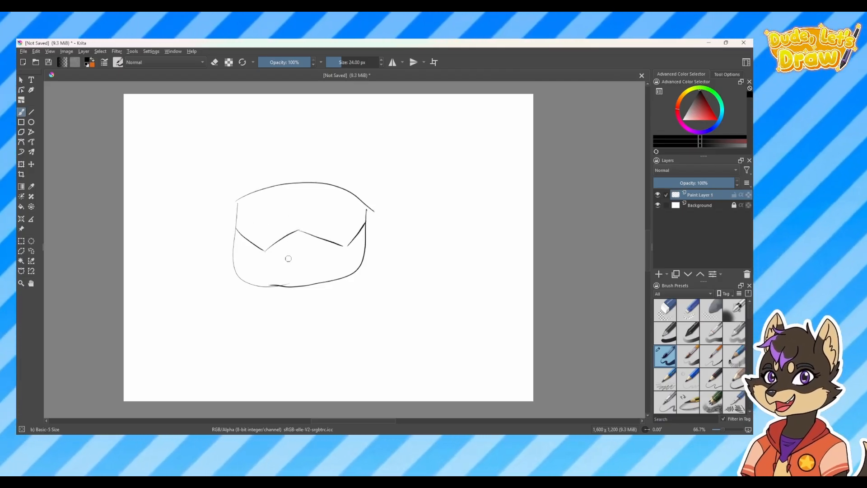
pyautogui.moveTo(279, 254); pyautogui.dragTo(316, 250)
pyautogui.moveTo(292, 259); pyautogui.dragTo(301, 257)
pyautogui.moveTo(283, 266); pyautogui.dragTo(314, 263)
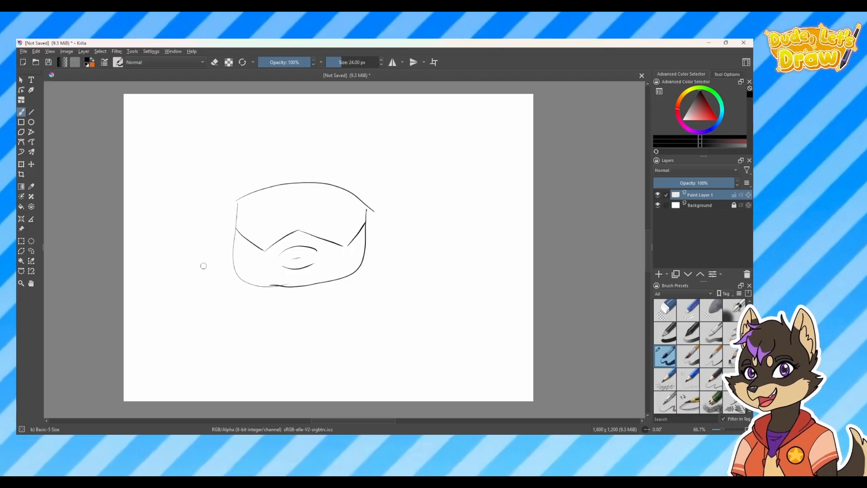
# Draw a large boxy hair outline around the face, adding a diagonal line across the visor and a thicker lower hair edge
pyautogui.moveTo(195, 271)
pyautogui.mouseDown()
pyautogui.moveTo(183, 266)
pyautogui.moveTo(187, 229)
pyautogui.mouseUp()
pyautogui.moveTo(185, 230); pyautogui.dragTo(183, 137)
pyautogui.moveTo(181, 128)
pyautogui.mouseDown()
pyautogui.moveTo(406, 135)
pyautogui.moveTo(436, 195)
pyautogui.mouseUp()
pyautogui.moveTo(436, 195)
pyautogui.mouseDown()
pyautogui.moveTo(401, 226)
pyautogui.moveTo(417, 265)
pyautogui.mouseUp()
pyautogui.moveTo(418, 267); pyautogui.dragTo(359, 277)
pyautogui.moveTo(180, 265); pyautogui.dragTo(212, 275)
pyautogui.moveTo(344, 186); pyautogui.dragTo(311, 227)
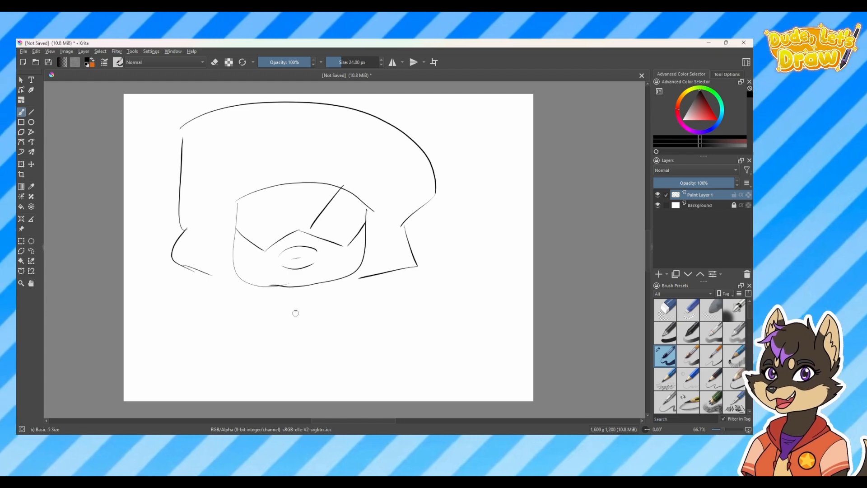
pyautogui.moveTo(207, 272)
pyautogui.mouseDown()
pyautogui.moveTo(239, 277)
pyautogui.moveTo(402, 261)
pyautogui.mouseUp()
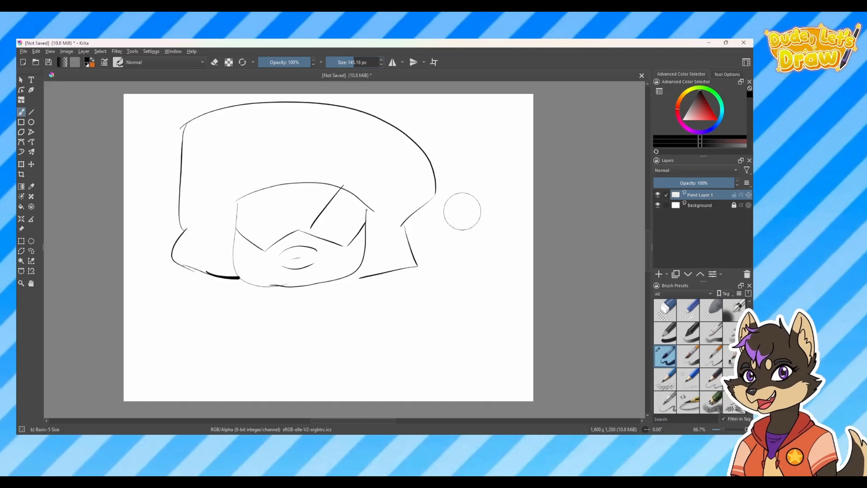
# Draw a small face with two solid black eyes beside the head, and add strokes above it at 51% opacity
pyautogui.click(648, 263)
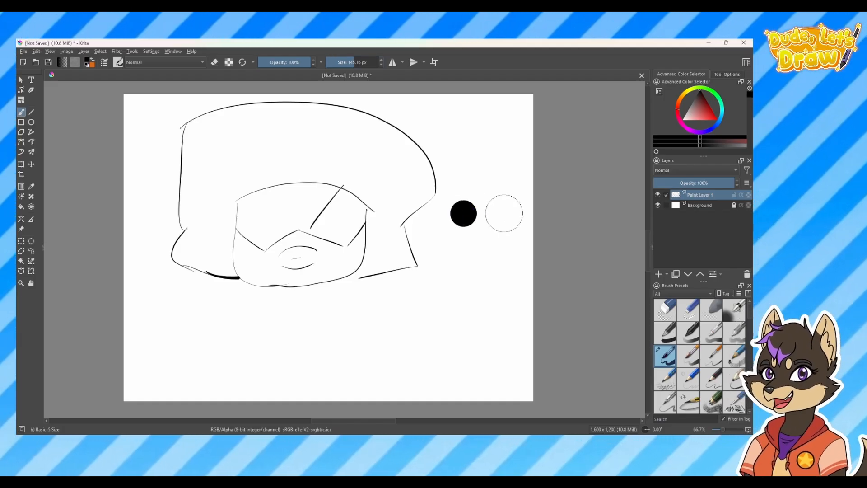
pyautogui.click(713, 262)
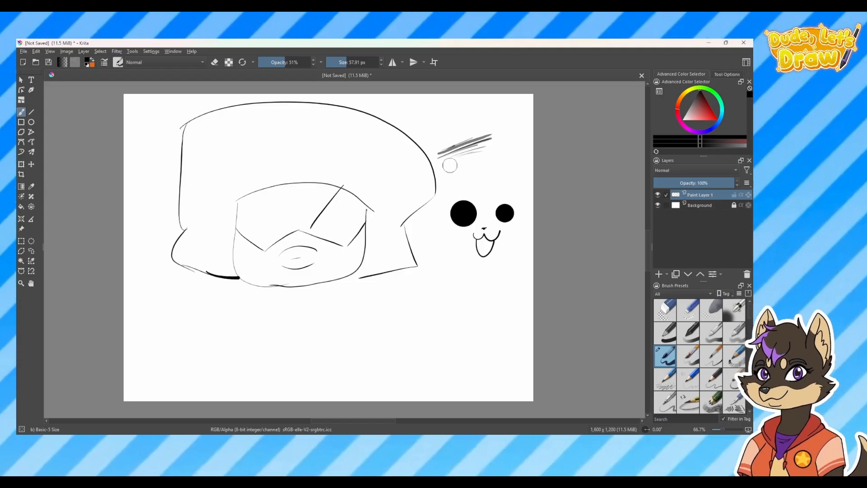
pyautogui.moveTo(445, 166)
pyautogui.mouseDown()
pyautogui.moveTo(497, 151)
pyautogui.moveTo(463, 164)
pyautogui.moveTo(503, 168)
pyautogui.mouseUp()
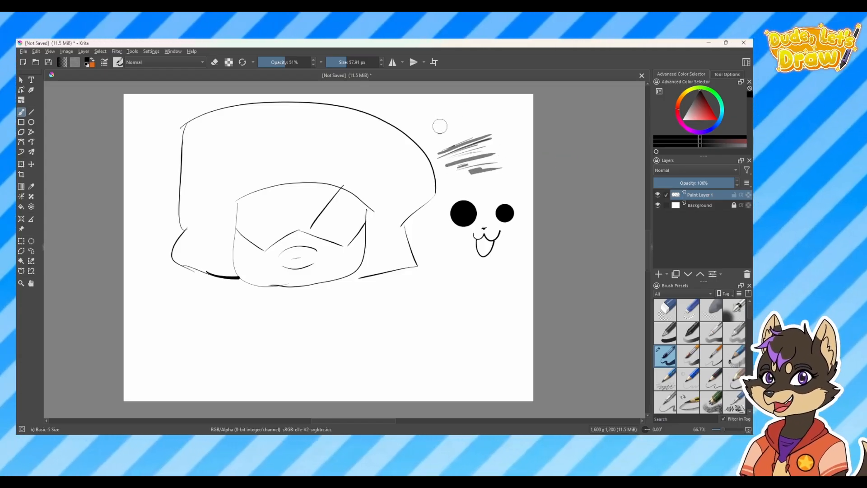
pyautogui.moveTo(433, 131)
pyautogui.mouseDown()
pyautogui.moveTo(457, 121)
pyautogui.moveTo(451, 134)
pyautogui.moveTo(461, 121)
pyautogui.mouseUp()
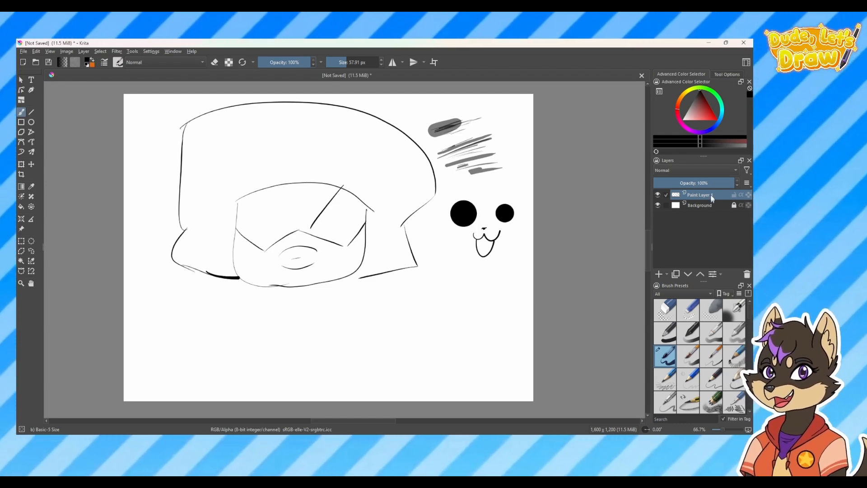
# Hide and show Paint Layer 1 and the Background layer to compare what each contains
pyautogui.click(658, 194)
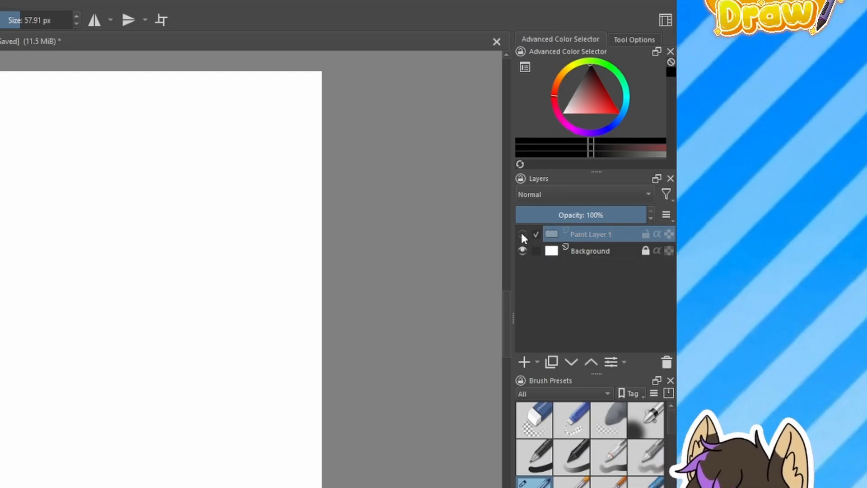
pyautogui.click(523, 234)
pyautogui.click(523, 234)
pyautogui.click(522, 234)
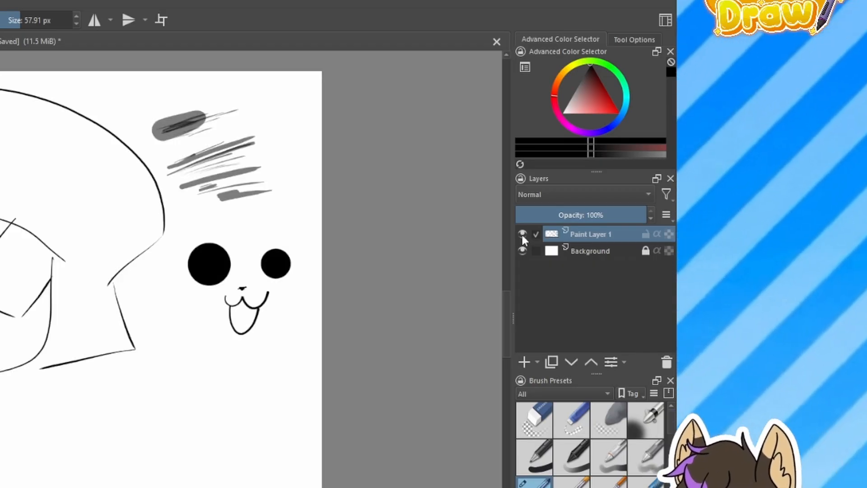
pyautogui.click(522, 252)
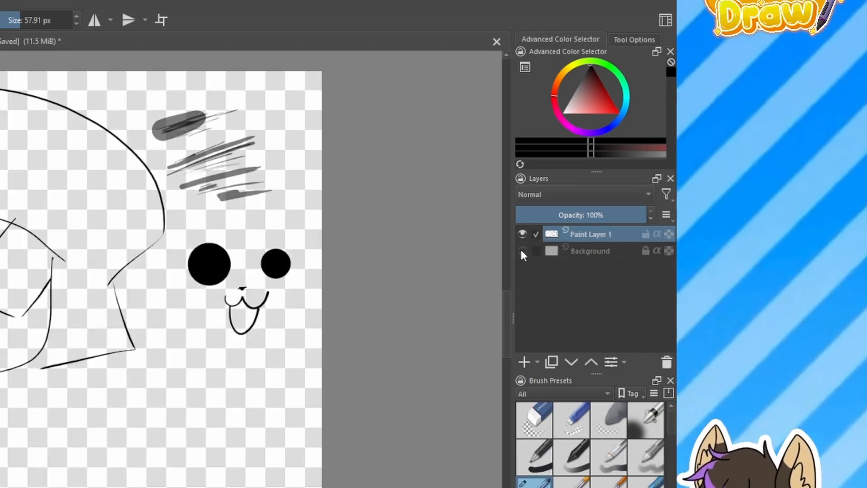
pyautogui.click(522, 251)
# Unlock the Background layer and choose a greyish purple as the painting colour
pyautogui.click(591, 252)
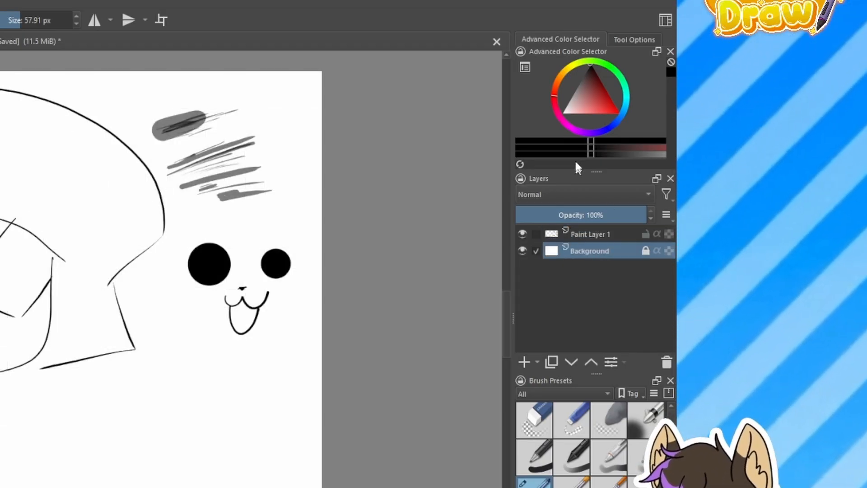
pyautogui.click(647, 251)
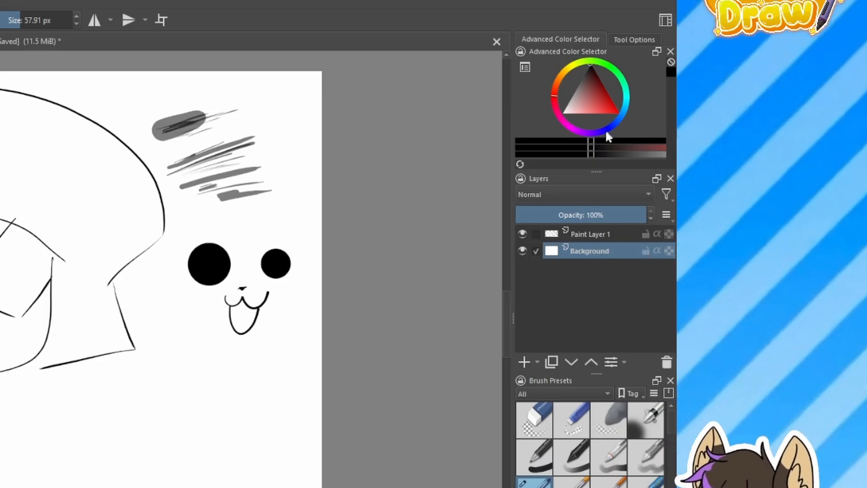
pyautogui.click(590, 130)
pyautogui.click(582, 102)
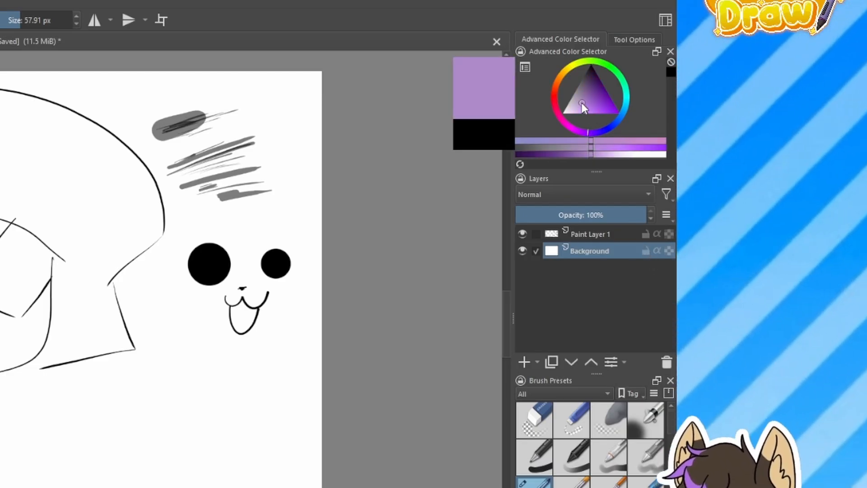
pyautogui.moveTo(582, 103); pyautogui.dragTo(571, 83)
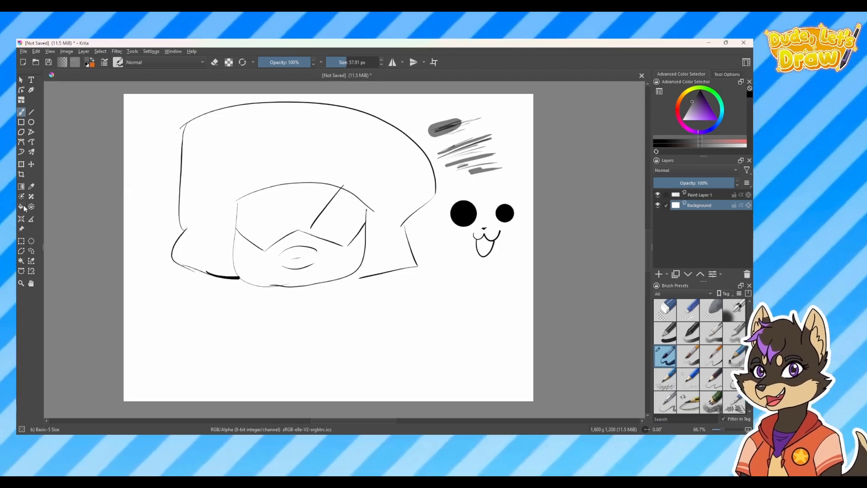
# Fill the Background layer with the chosen dark grey, refilling it with a mid grey and then a light grey
pyautogui.click(370, 327)
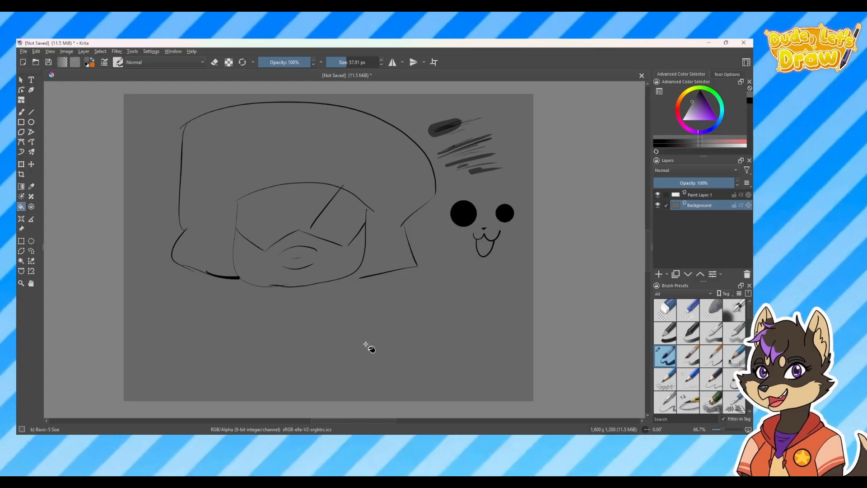
pyautogui.moveTo(692, 115); pyautogui.dragTo(689, 108)
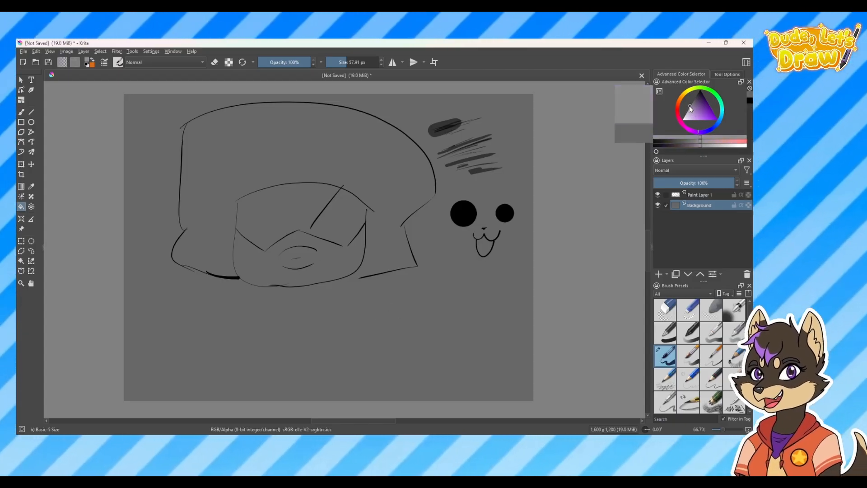
pyautogui.click(370, 334)
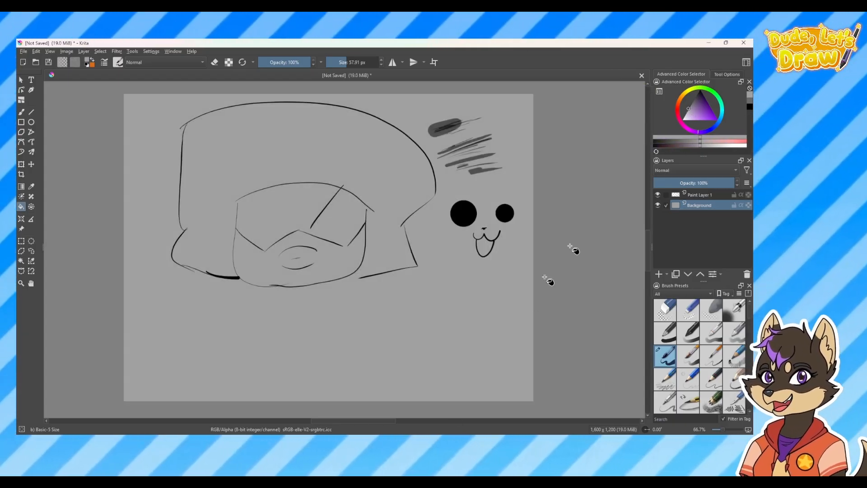
pyautogui.click(686, 114)
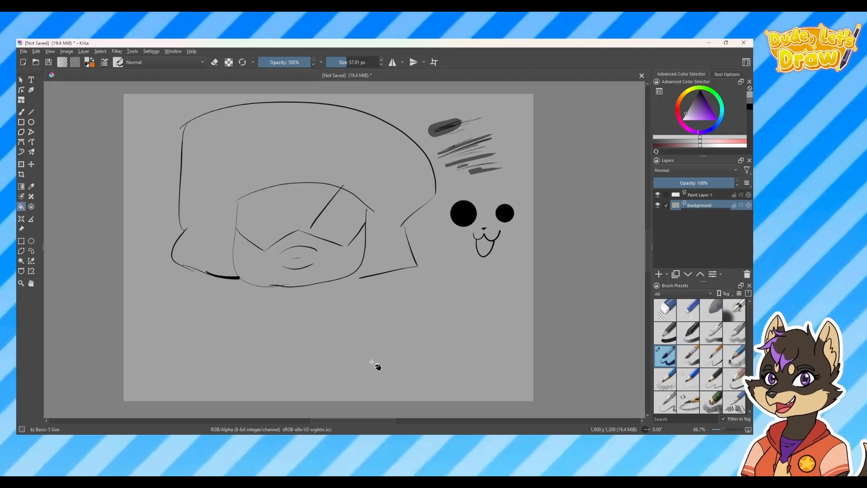
pyautogui.click(373, 370)
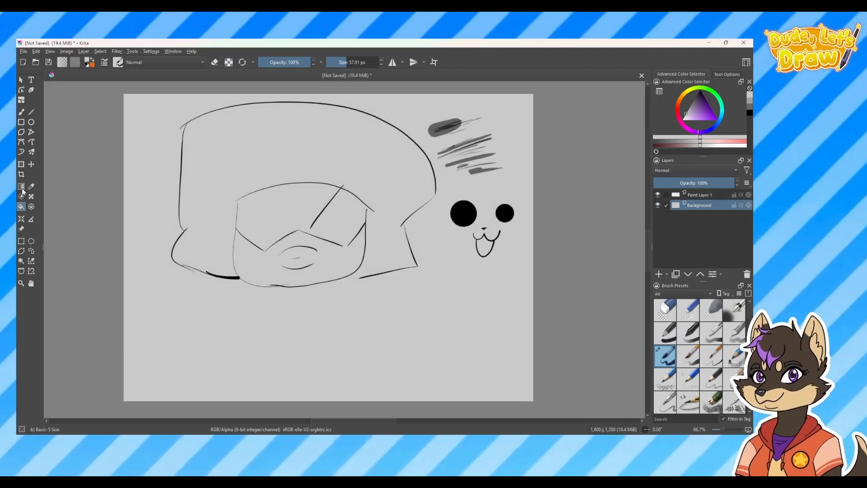
# Switch to the Gradient tool, lock the Background layer and add a new paint layer above Paint Layer 1
pyautogui.click(22, 187)
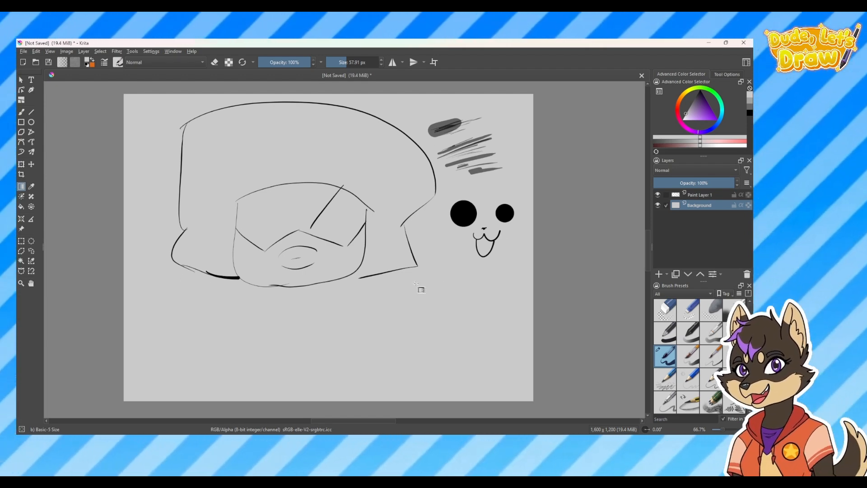
pyautogui.moveTo(124, 334); pyautogui.dragTo(602, 156)
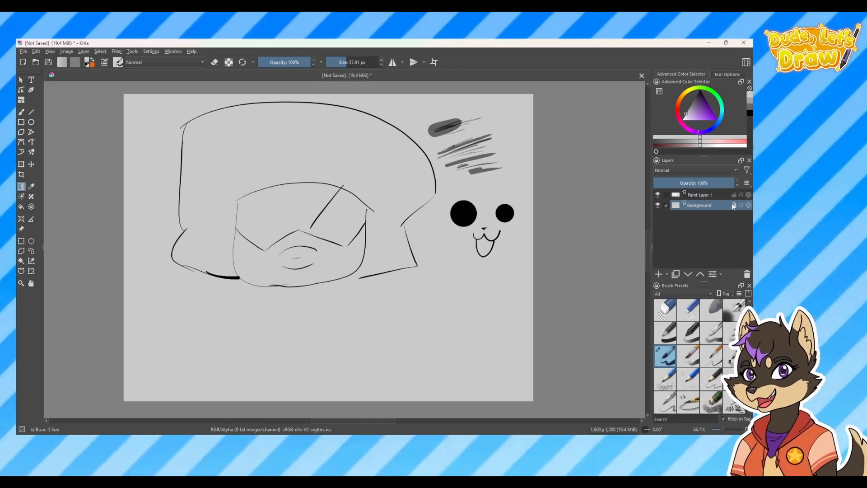
pyautogui.click(718, 194)
pyautogui.click(659, 274)
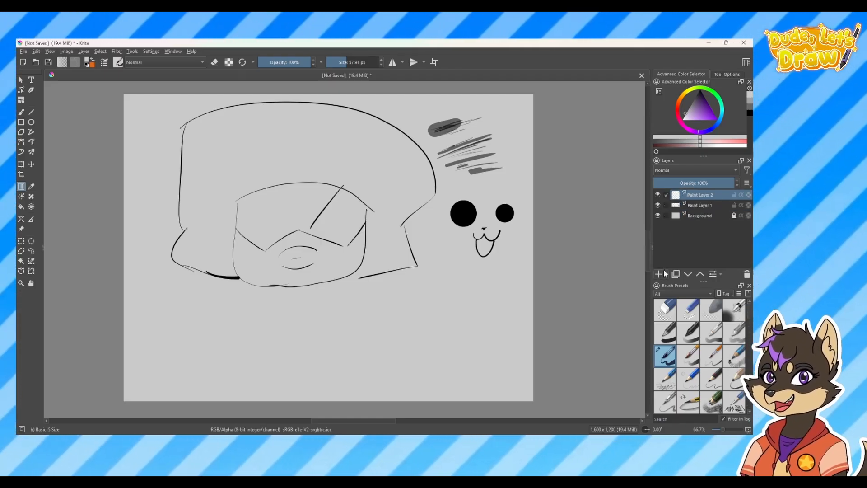
# Try the Foreground to Transparent and GPS eye (Blue) gradients diagonally across Paint Layer 2, undoing each one
pyautogui.moveTo(480, 104); pyautogui.dragTo(203, 298)
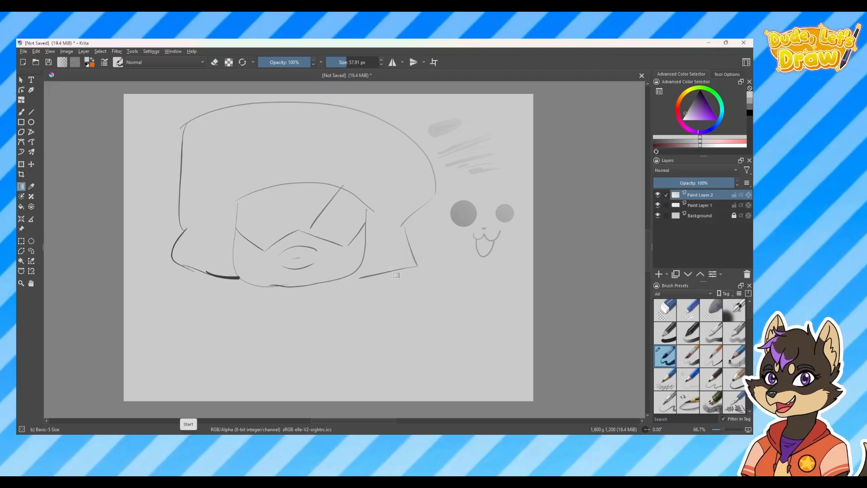
pyautogui.hotkey('ctrl', 'z')
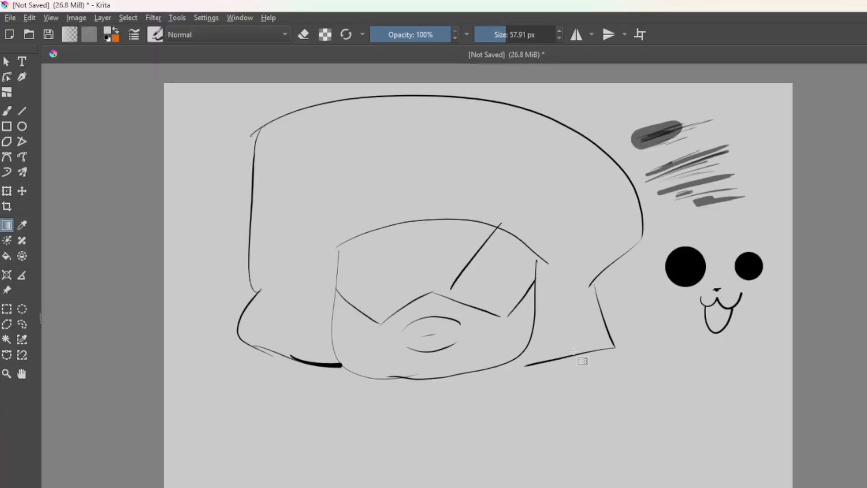
pyautogui.click(70, 38)
pyautogui.click(71, 36)
pyautogui.click(72, 35)
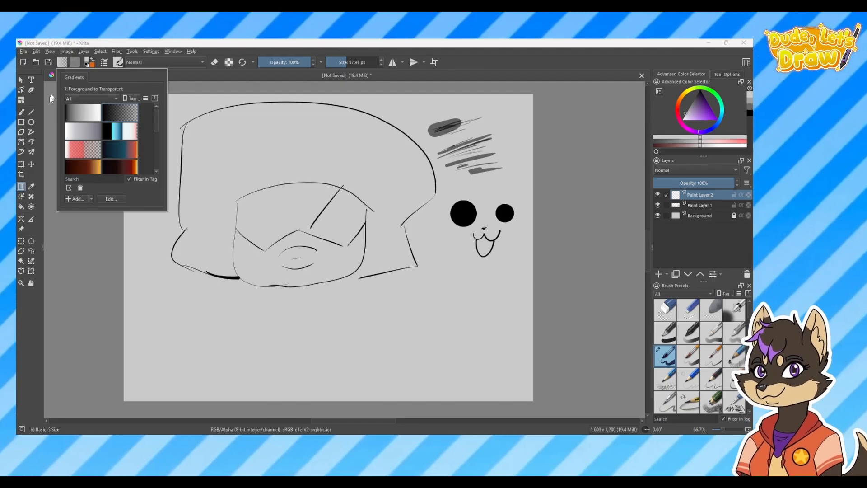
pyautogui.click(22, 188)
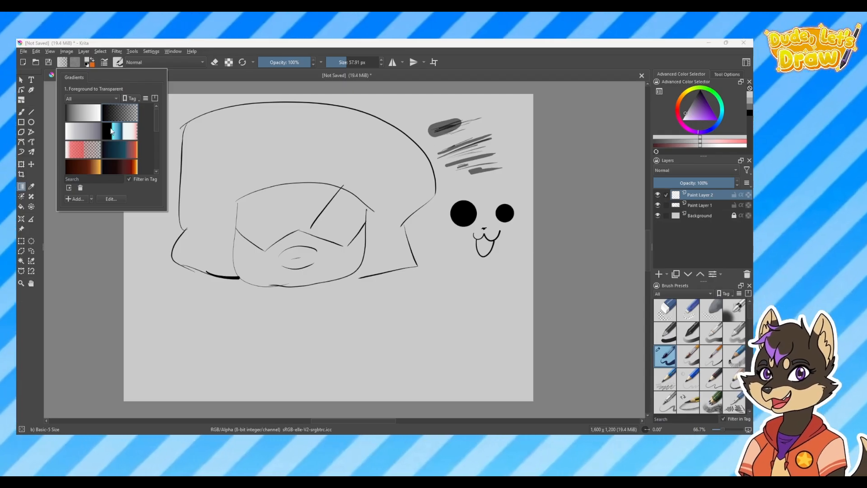
pyautogui.click(116, 135)
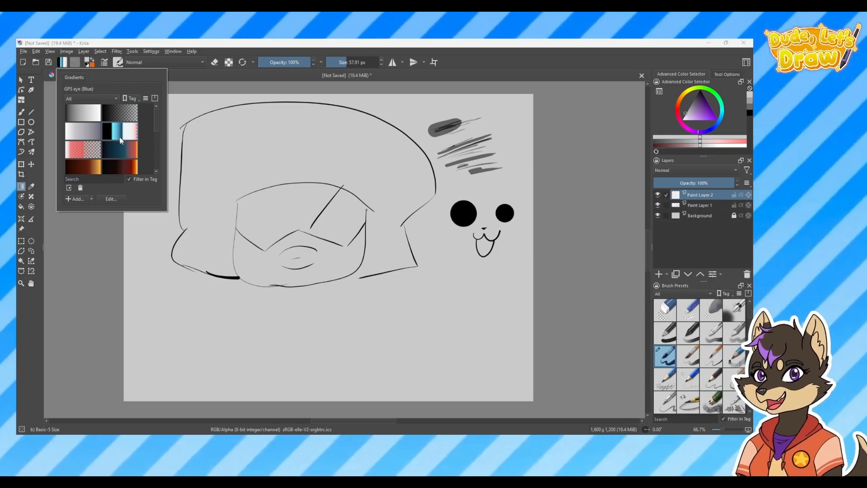
pyautogui.click(190, 110)
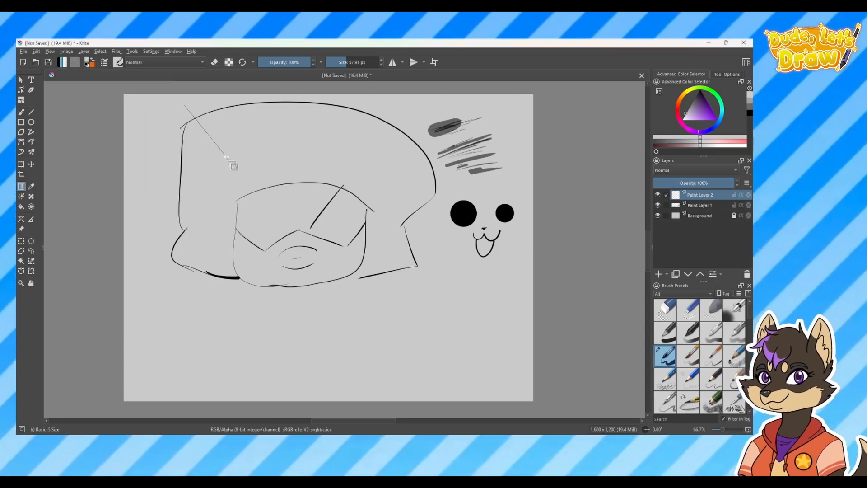
pyautogui.moveTo(192, 119); pyautogui.dragTo(506, 407)
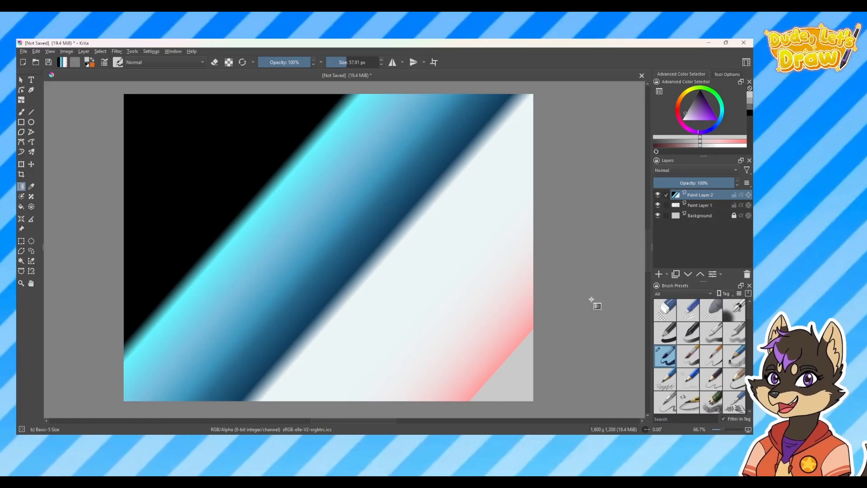
pyautogui.hotkey('ctrl', 'z')
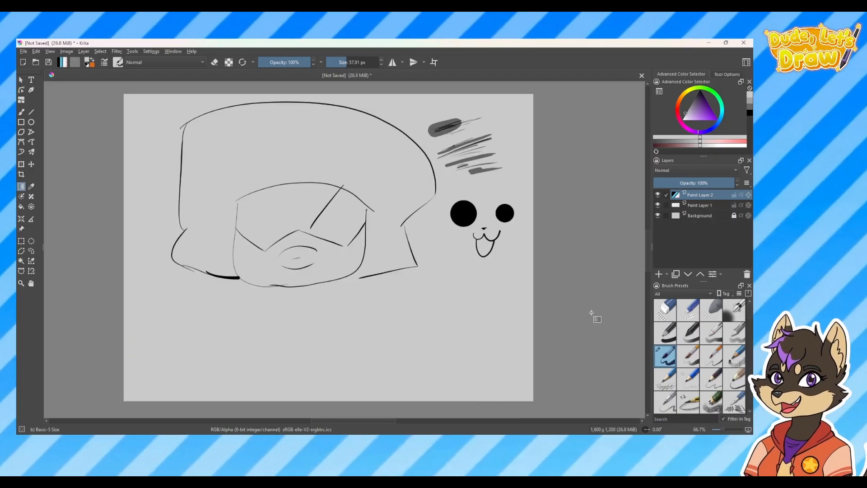
# Add a new custom stop gradient, moving its yellow stop to about 24% and its red stop slightly inward from the end
pyautogui.click(63, 62)
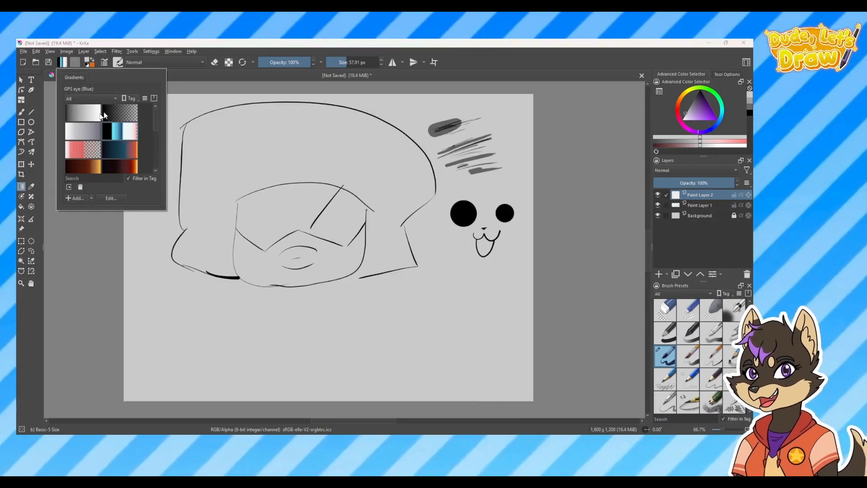
pyautogui.click(128, 114)
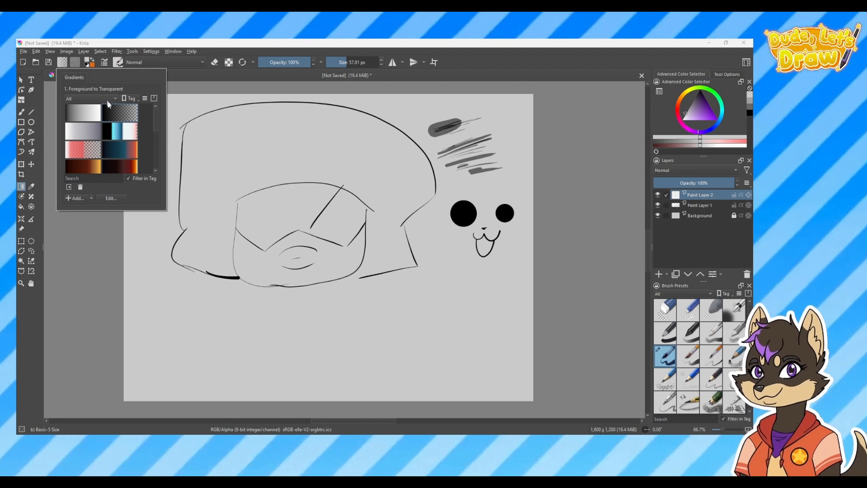
pyautogui.moveTo(155, 117)
pyautogui.mouseDown()
pyautogui.moveTo(150, 159)
pyautogui.moveTo(153, 134)
pyautogui.mouseUp()
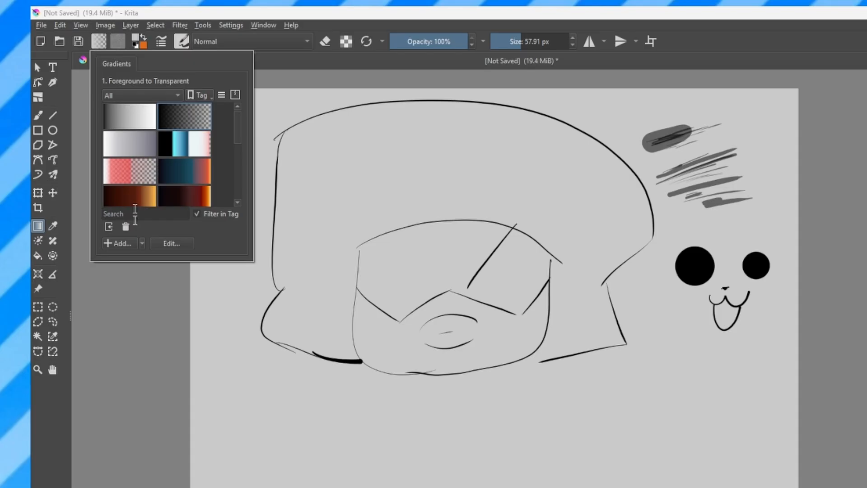
pyautogui.click(125, 245)
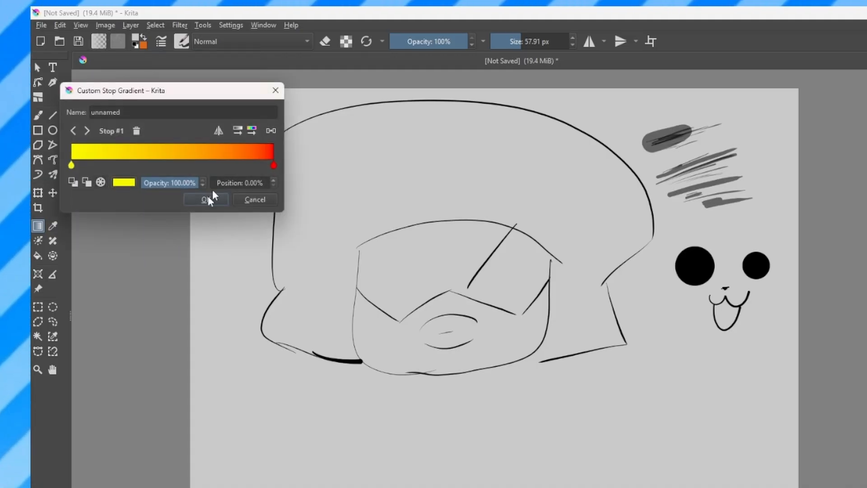
pyautogui.moveTo(86, 169); pyautogui.dragTo(121, 170)
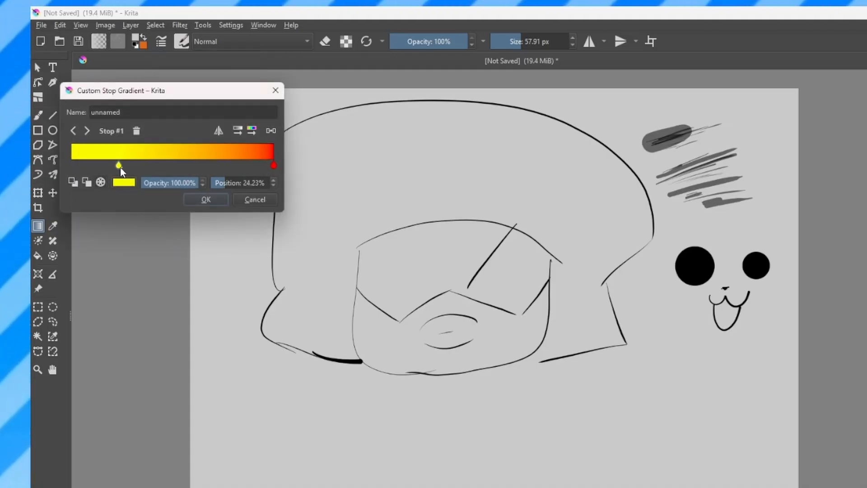
pyautogui.moveTo(274, 166)
pyautogui.mouseDown()
pyautogui.moveTo(247, 165)
pyautogui.moveTo(259, 166)
pyautogui.mouseUp()
# Recolour the gradient's red stop to pale cyan #9ffffc and its yellow stop to blue #0081bc
pyautogui.doubleClick(260, 166)
pyautogui.moveTo(139, 129)
pyautogui.mouseDown()
pyautogui.moveTo(154, 93)
pyautogui.moveTo(124, 91)
pyautogui.moveTo(131, 112)
pyautogui.moveTo(122, 85)
pyautogui.moveTo(90, 115)
pyautogui.mouseUp()
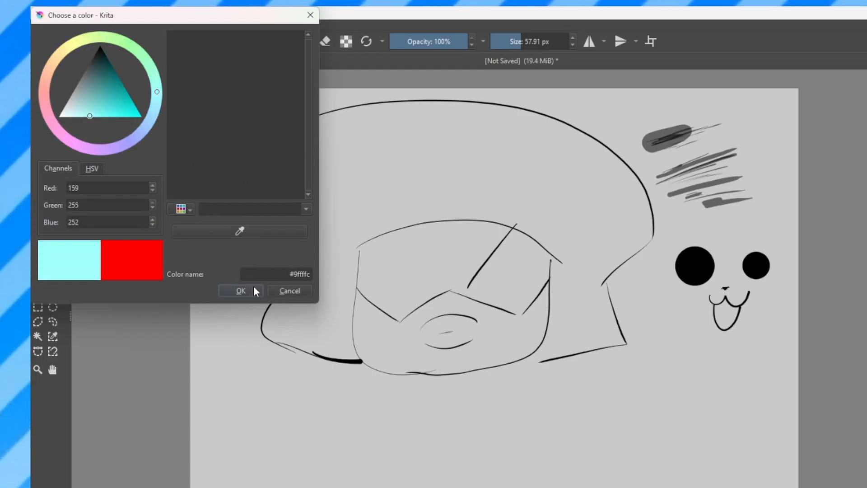
pyautogui.click(241, 291)
pyautogui.doubleClick(120, 165)
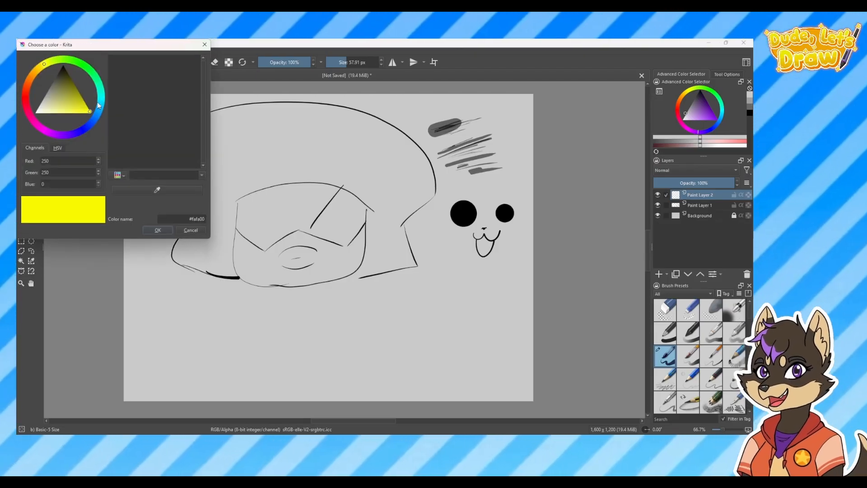
pyautogui.click(100, 108)
pyautogui.moveTo(94, 113); pyautogui.dragTo(86, 103)
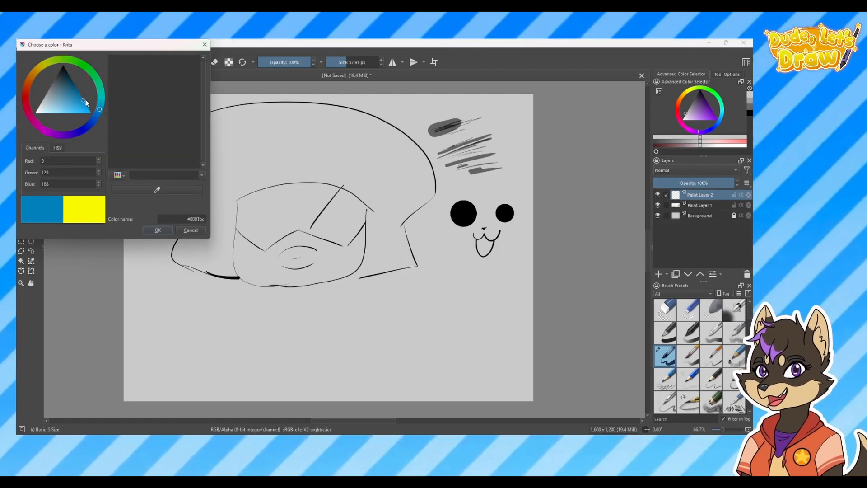
pyautogui.click(157, 230)
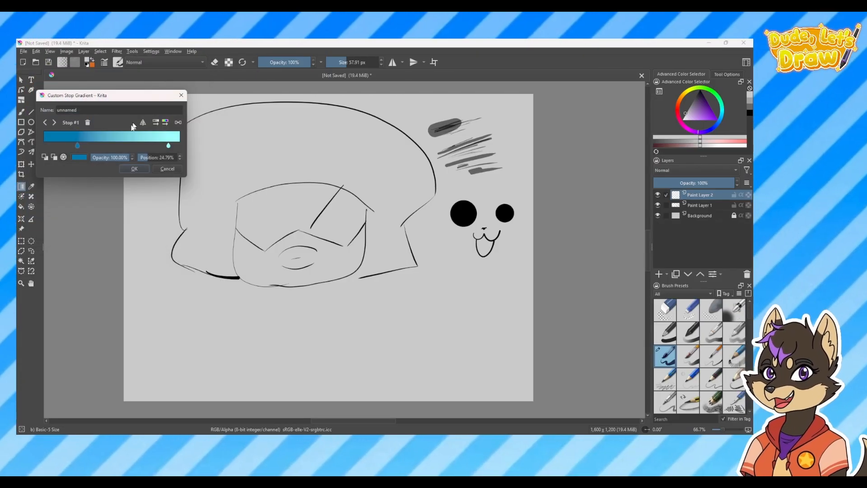
# Add a near-white middle stop at about 52% to the custom gradient and save the gradient
pyautogui.click(116, 145)
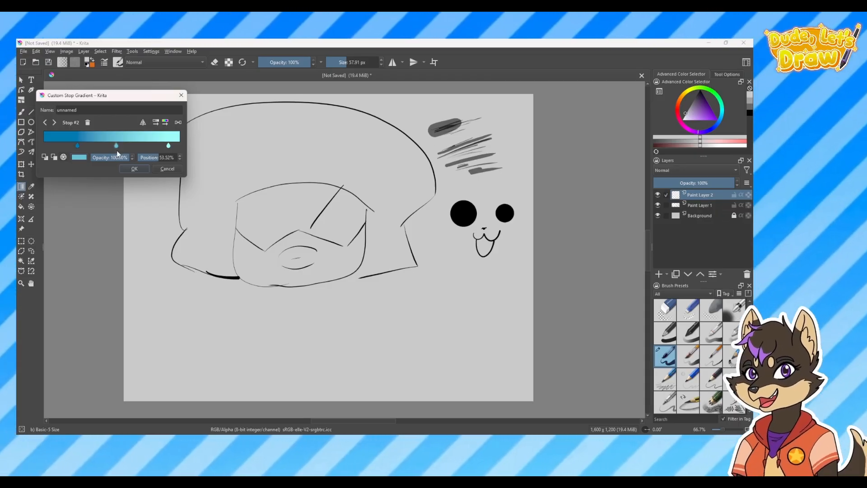
pyautogui.doubleClick(117, 145)
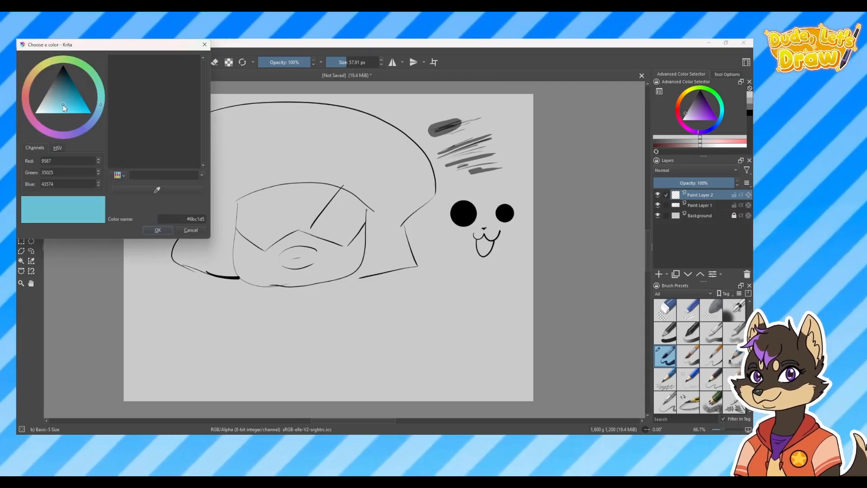
pyautogui.click(44, 109)
pyautogui.click(157, 230)
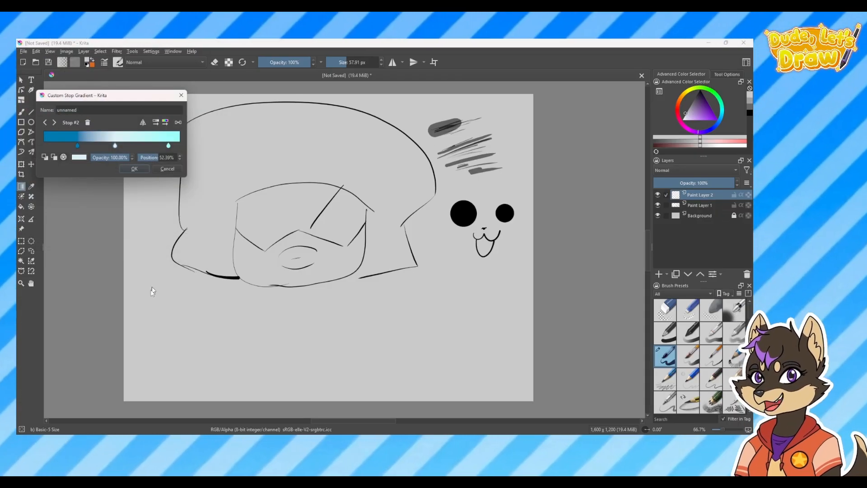
pyautogui.click(132, 168)
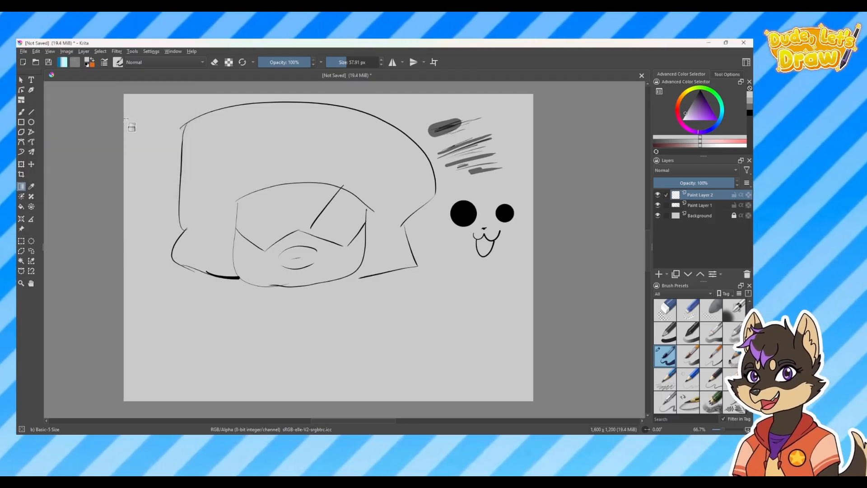
# Apply the custom blue gradient vertically across Paint Layer 2 and place that layer beneath Paint Layer 1
pyautogui.moveTo(230, 236); pyautogui.dragTo(575, 244)
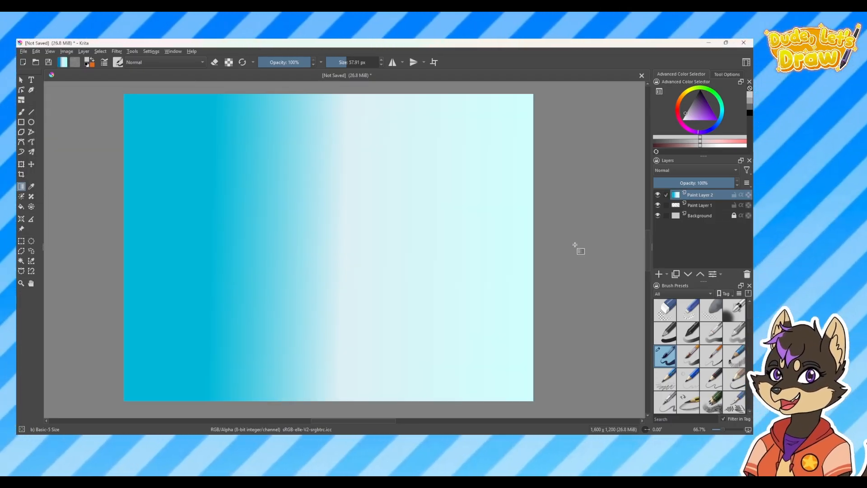
pyautogui.hotkey('ctrl', 'z')
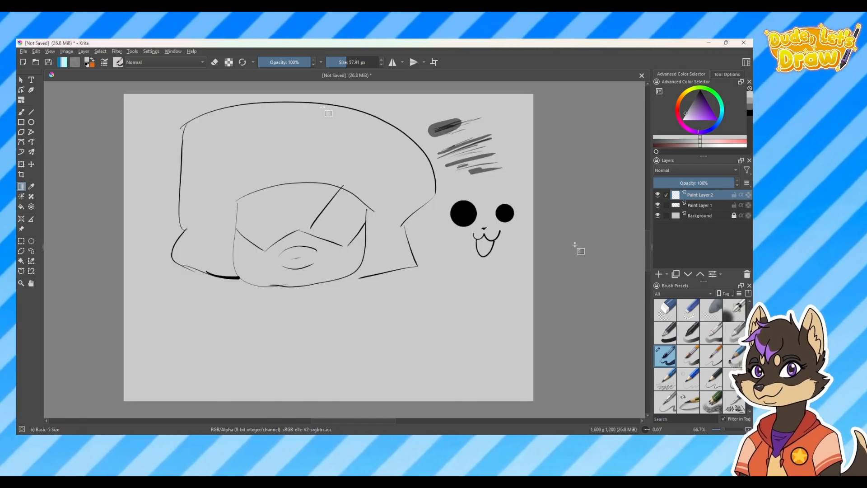
pyautogui.moveTo(308, 422); pyautogui.dragTo(307, 422)
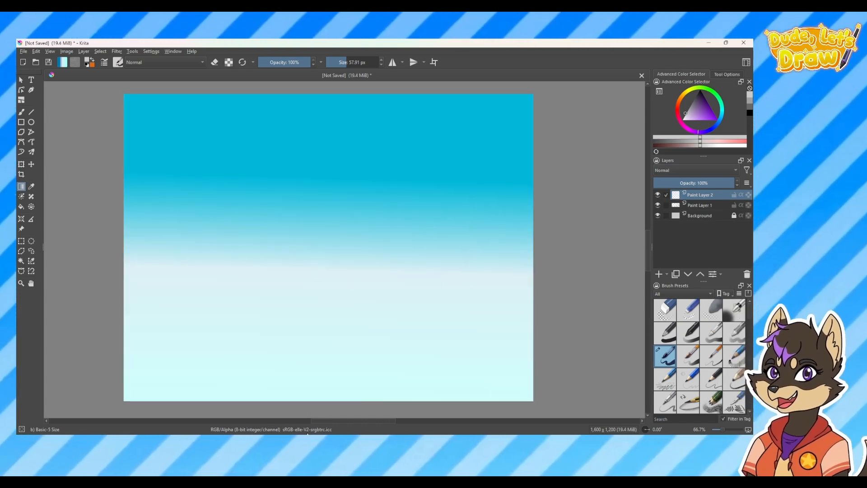
pyautogui.moveTo(692, 213); pyautogui.dragTo(695, 210)
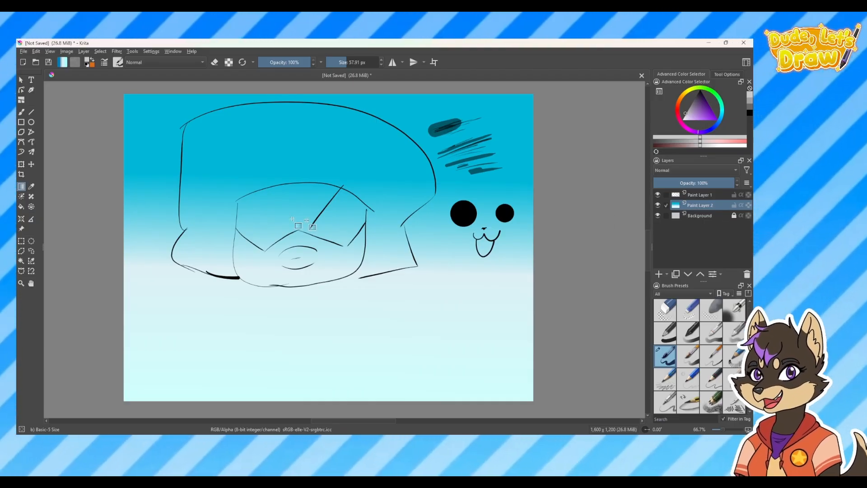
# Review the custom blue gradient among the saved gradient presets
pyautogui.click(62, 63)
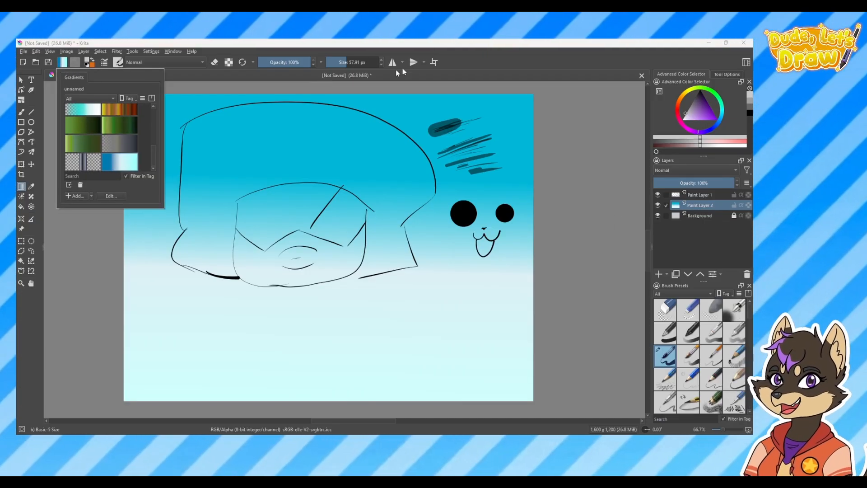
pyautogui.click(461, 73)
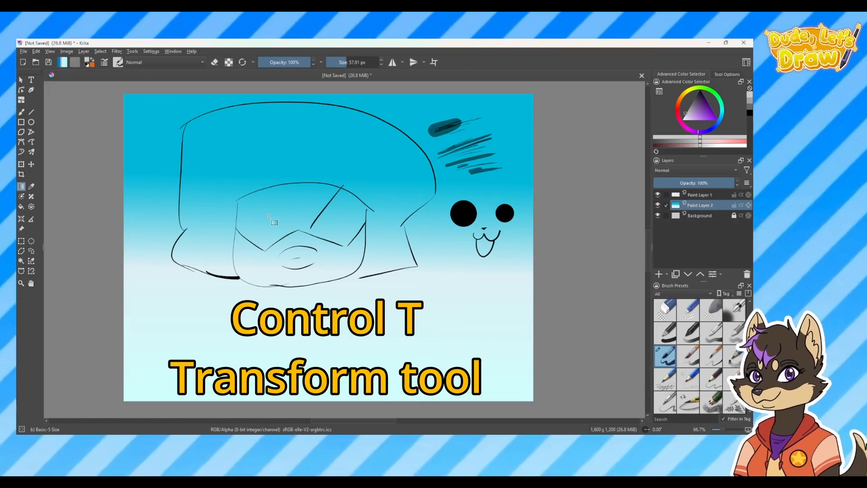
# Rotate the gradient on Paint Layer 2 to a diagonal, then enlarge and reposition it to cover the whole canvas
pyautogui.hotkey('ctrl', 't')
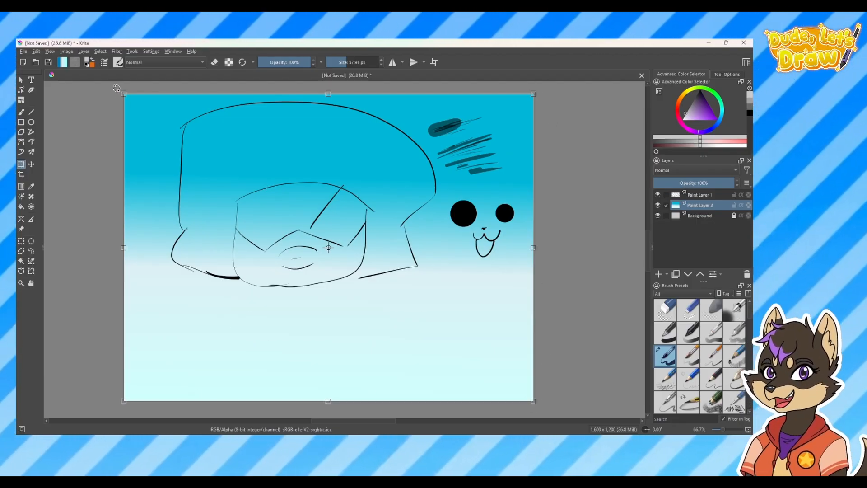
pyautogui.moveTo(117, 88); pyautogui.dragTo(328, 387)
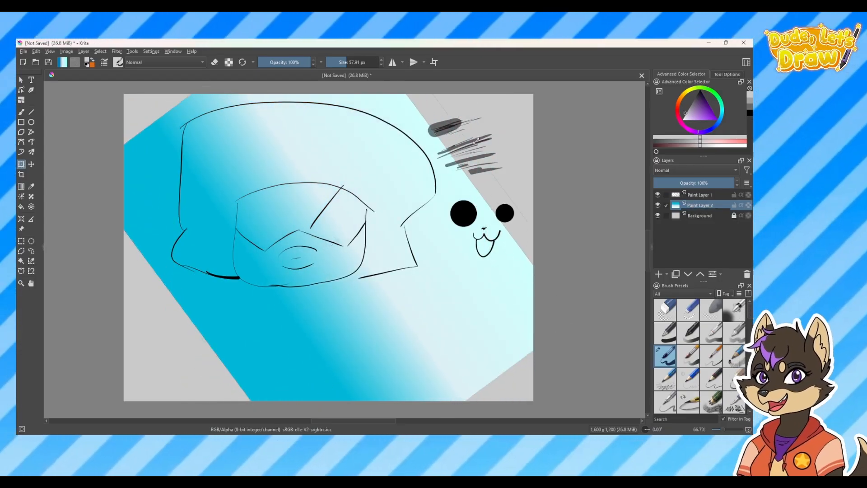
pyautogui.moveTo(477, 140); pyautogui.dragTo(540, 98)
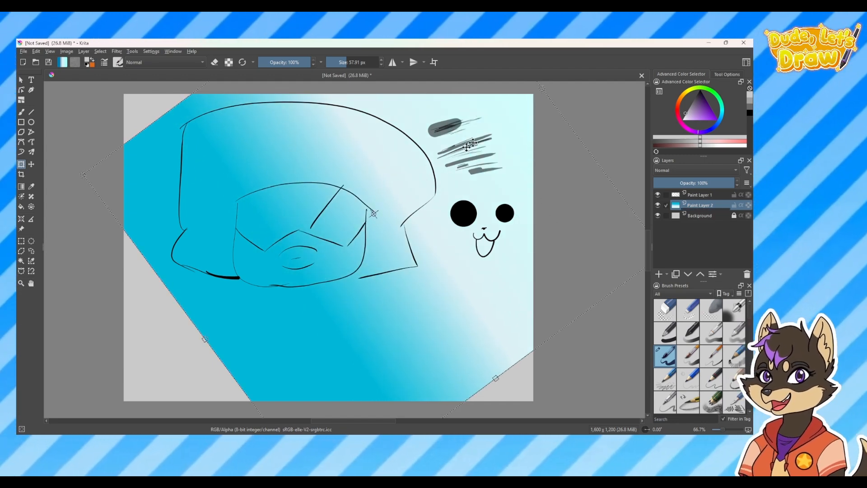
pyautogui.moveTo(147, 384); pyautogui.dragTo(264, 307)
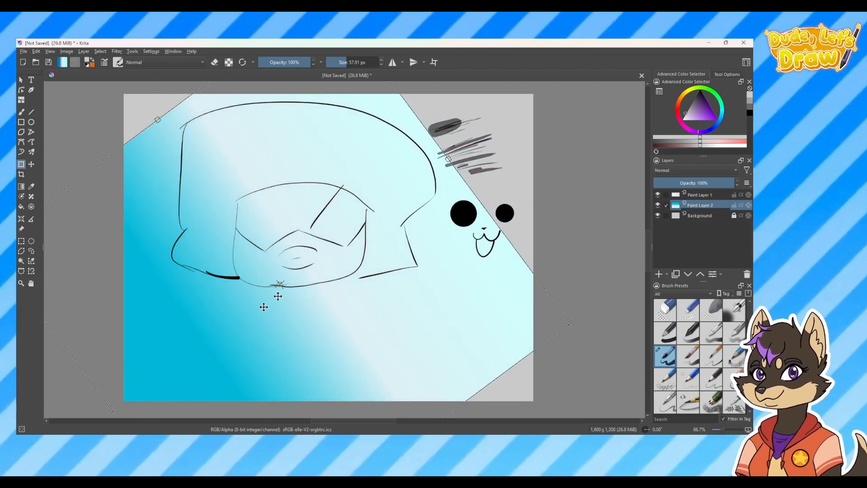
pyautogui.moveTo(570, 95); pyautogui.dragTo(571, 96)
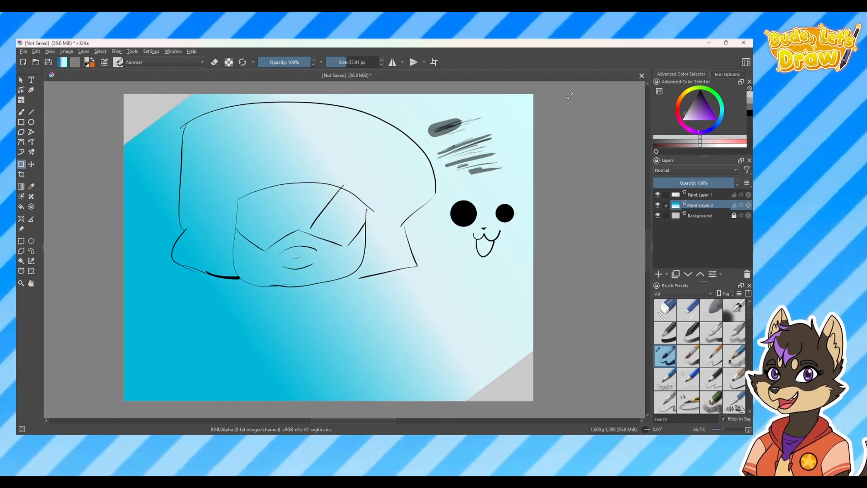
pyautogui.moveTo(429, 376); pyautogui.dragTo(482, 428)
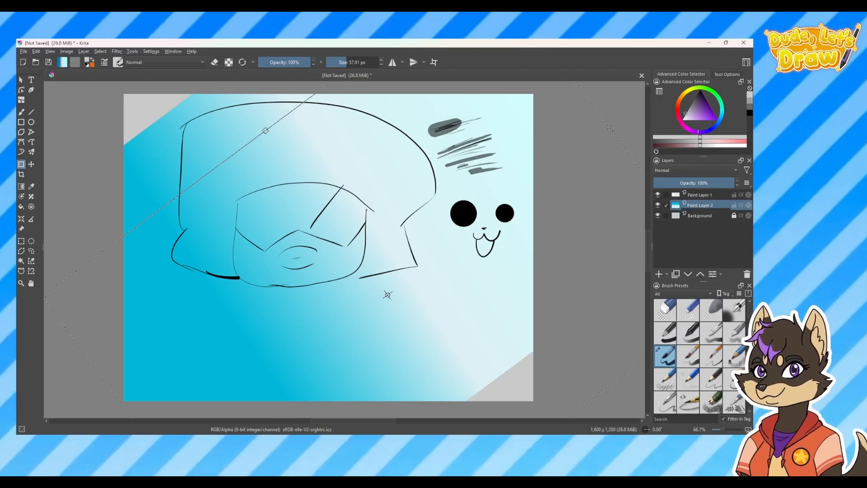
pyautogui.moveTo(266, 132); pyautogui.dragTo(154, 61)
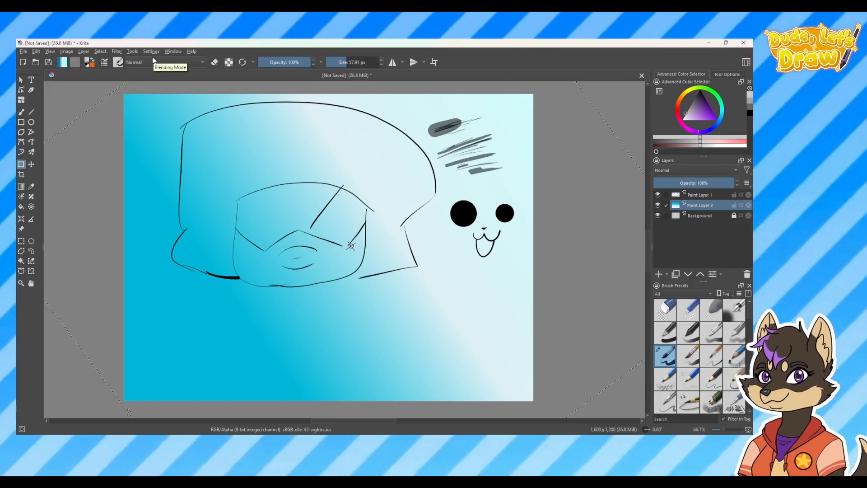
# Clear the gradient from Paint Layer 2, then unlock the Background layer, fill it with near-white and lock it again
pyautogui.press('Delete')
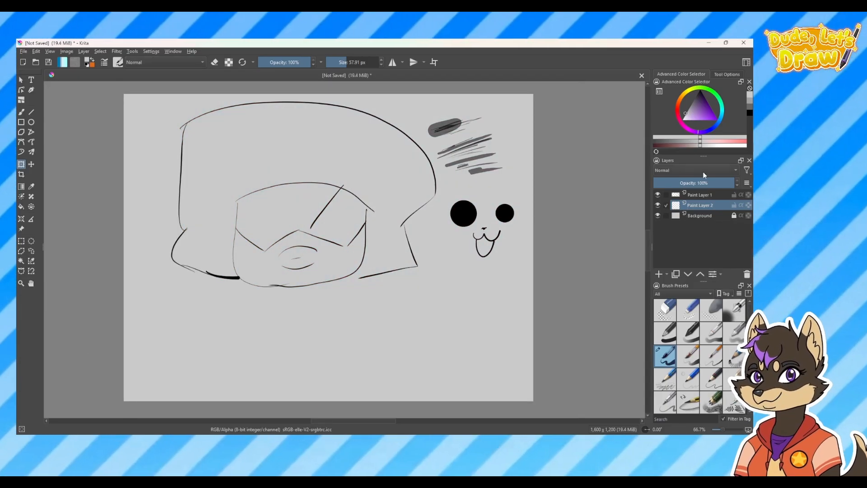
pyautogui.click(699, 215)
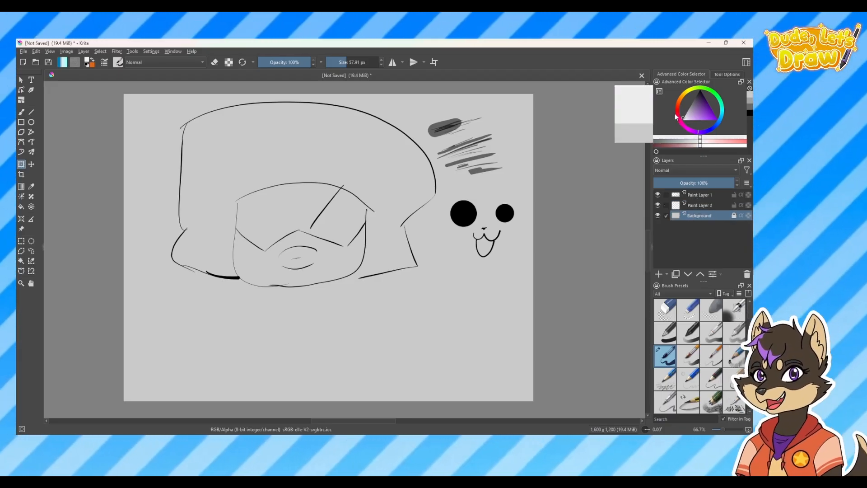
pyautogui.click(22, 207)
pyautogui.click(278, 242)
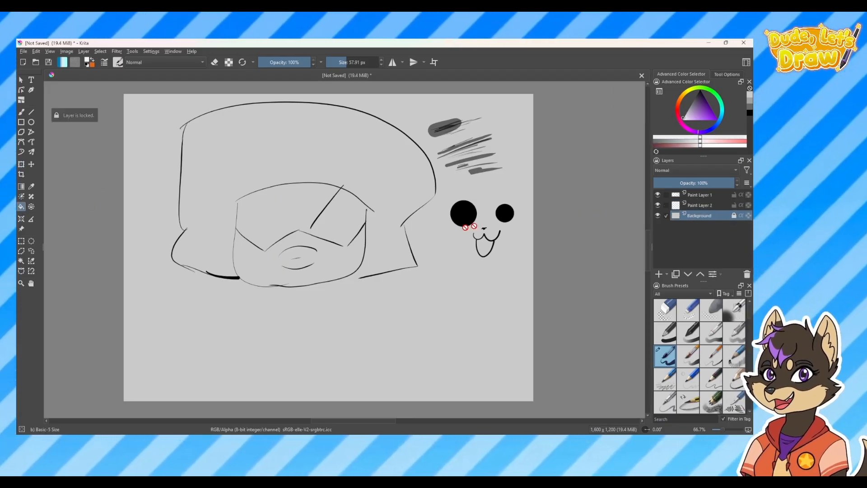
pyautogui.click(735, 216)
pyautogui.click(271, 323)
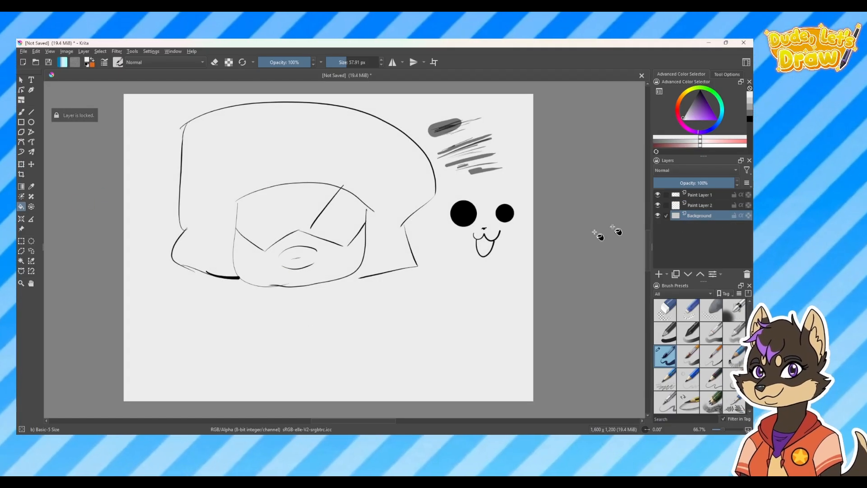
pyautogui.click(735, 215)
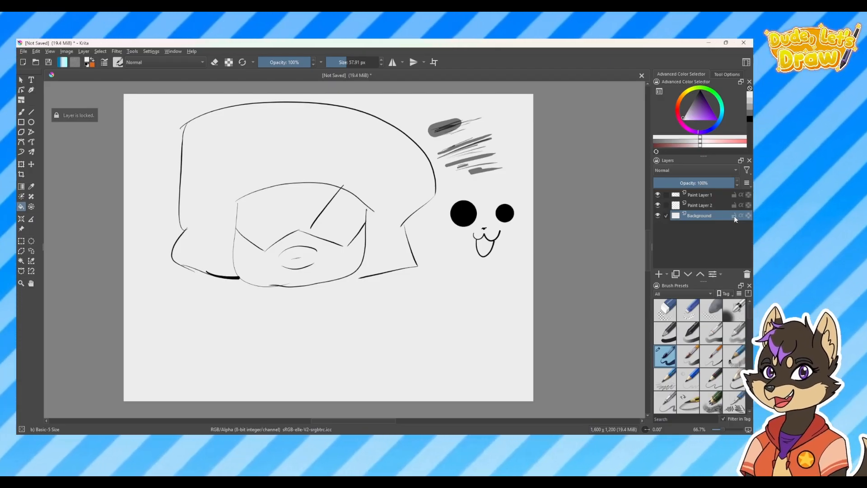
# Hide Paint Layer 1 and add a new paint layer above it
pyautogui.click(712, 205)
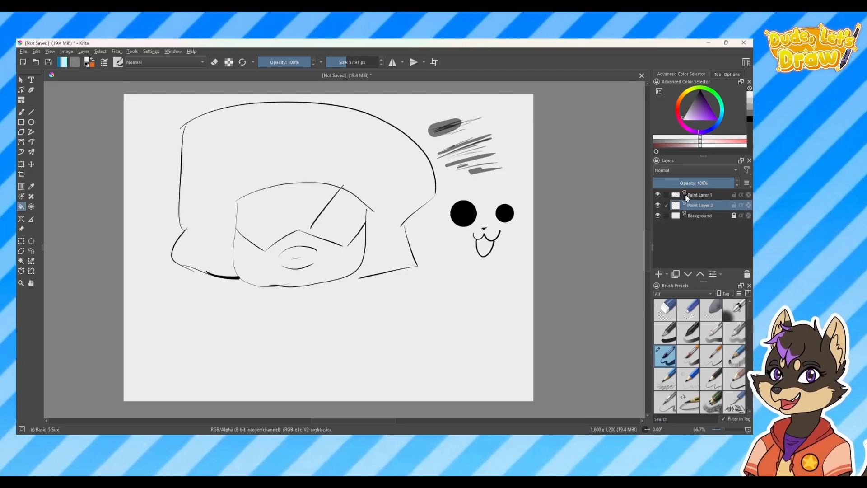
pyautogui.click(700, 194)
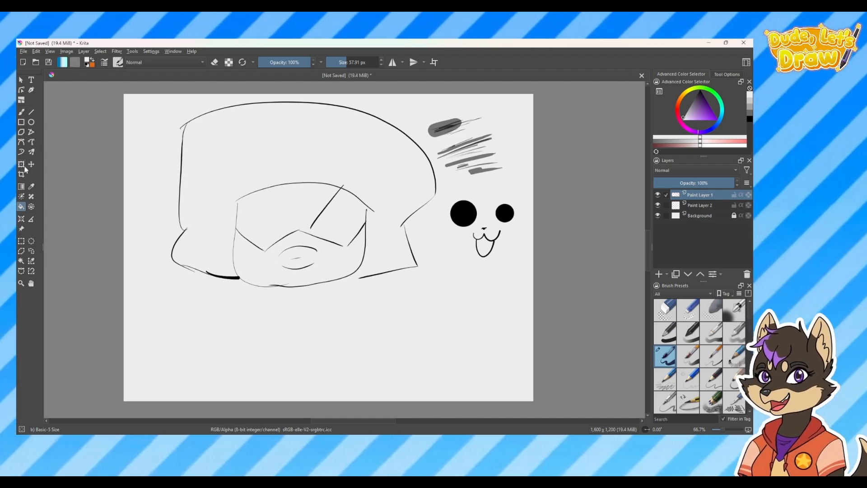
pyautogui.click(658, 194)
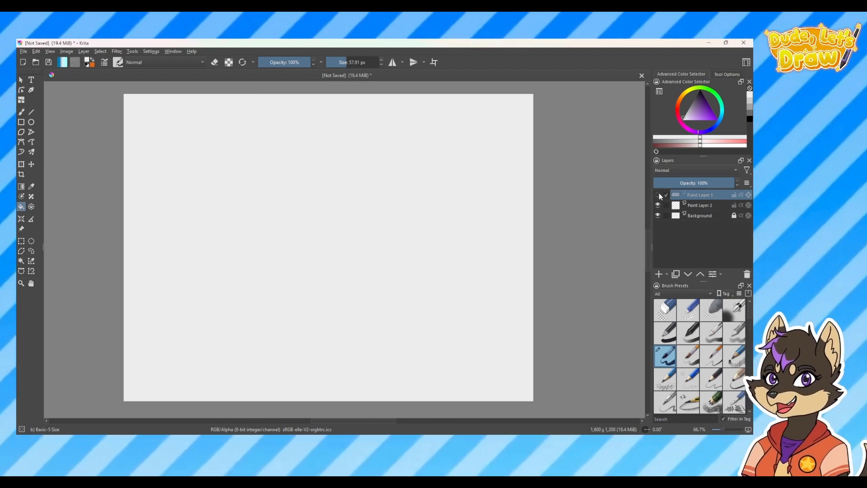
pyautogui.click(659, 275)
# Activate the freehand brush and look over the available brush presets and blending modes
pyautogui.click(21, 112)
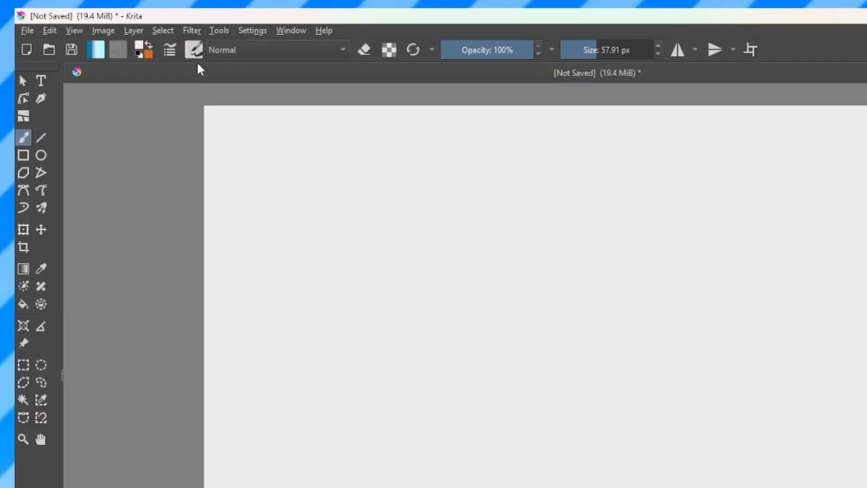
pyautogui.click(297, 54)
pyautogui.click(194, 50)
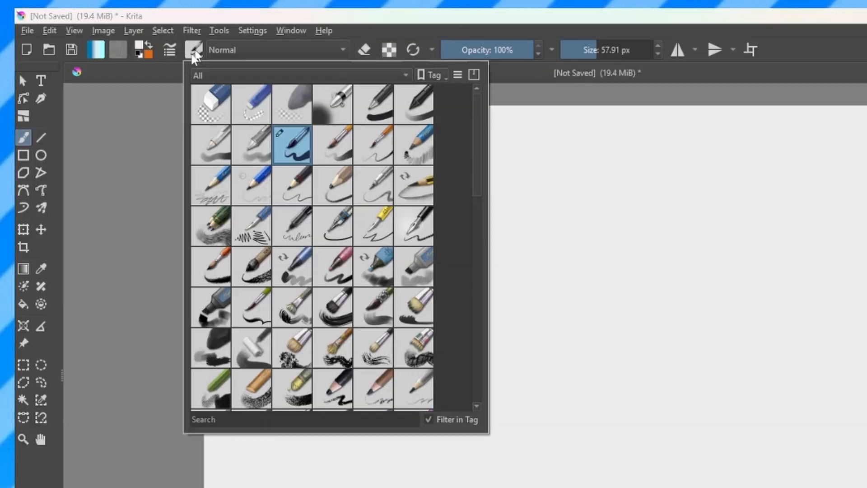
pyautogui.click(254, 54)
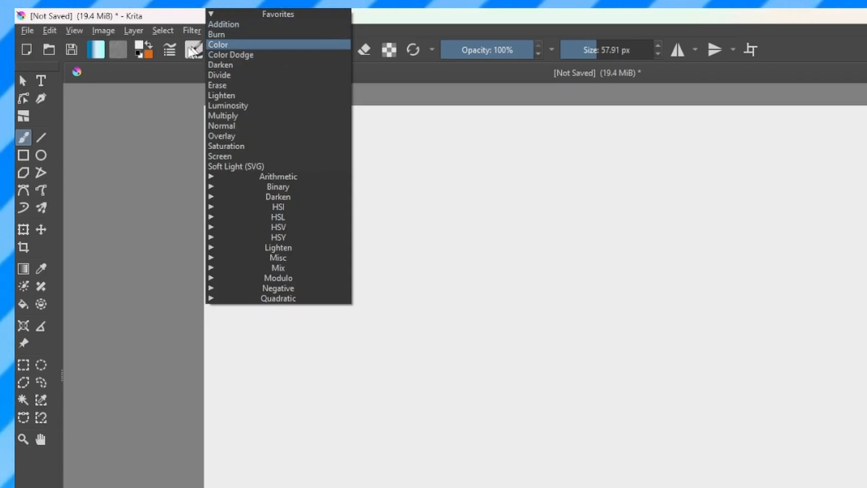
pyautogui.click(193, 53)
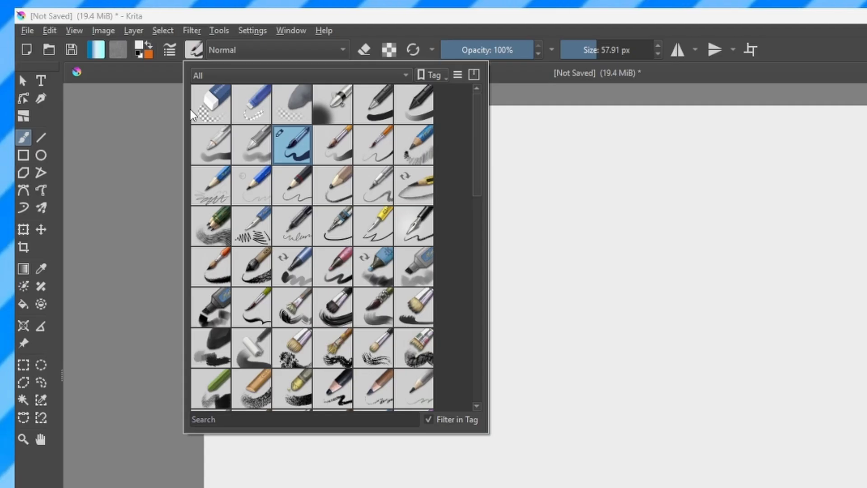
pyautogui.click(192, 51)
pyautogui.click(197, 51)
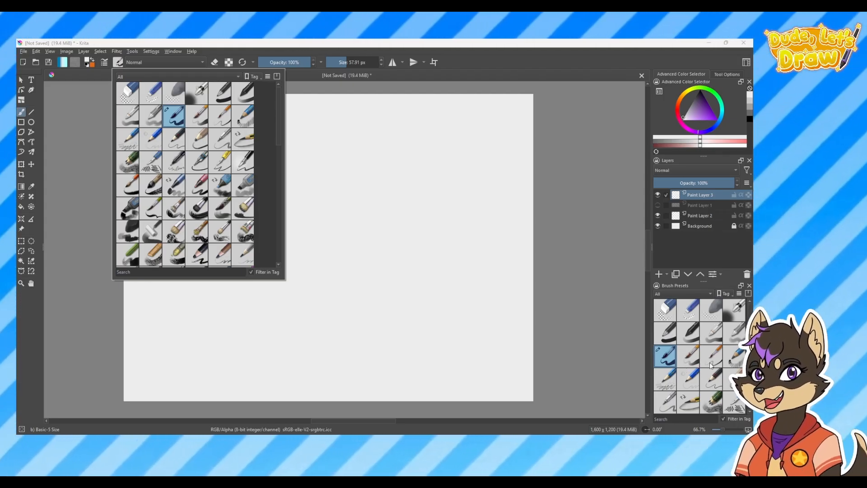
# Try the Pencil-5 Tilted and Bristles-3 Large Smooth brush presets, then choose another preset further down the collection
pyautogui.click(694, 402)
pyautogui.scroll(-3, 712, 369)
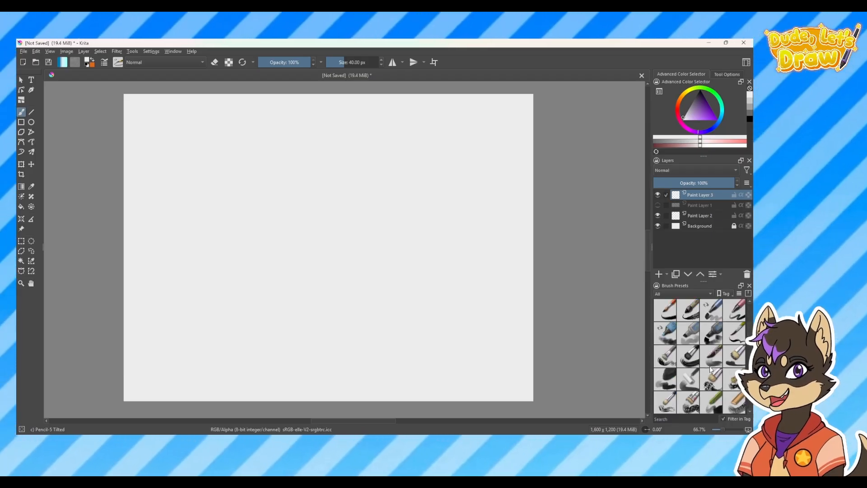
pyautogui.click(693, 362)
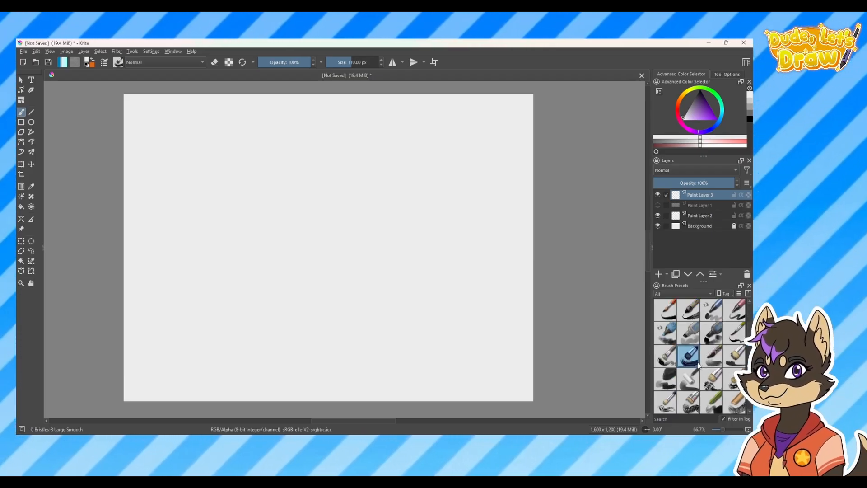
pyautogui.scroll(-3, 699, 366)
pyautogui.click(689, 357)
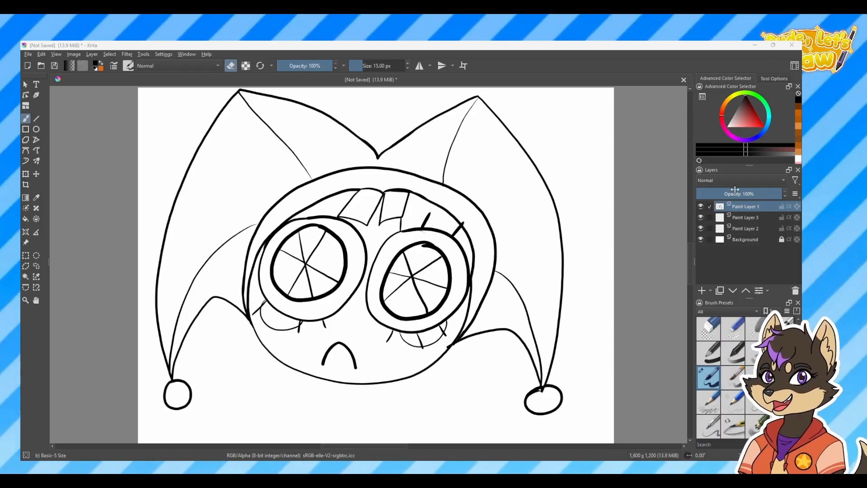
# Browse the complete brush preset collection over the jester line drawing and close it without switching brushes
pyautogui.moveTo(738, 222)
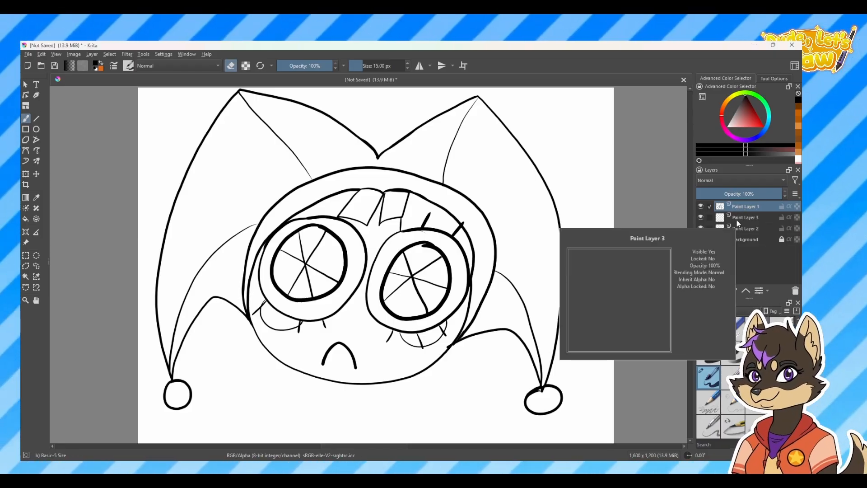
pyautogui.click(130, 66)
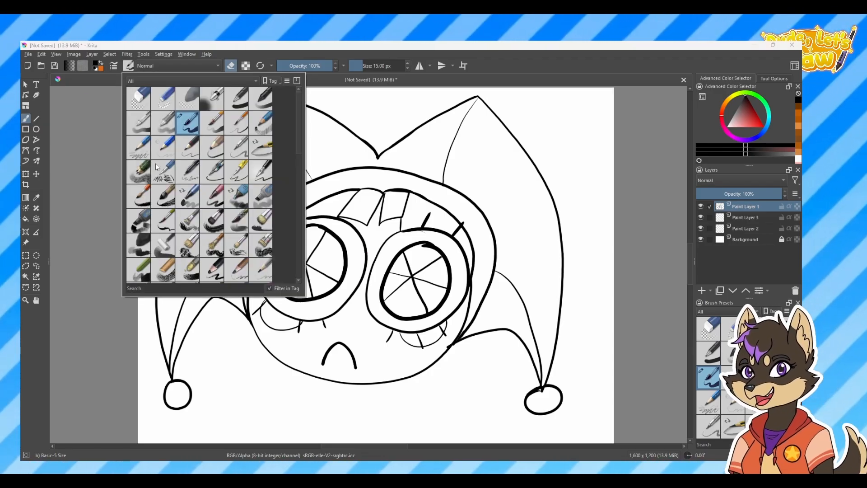
pyautogui.scroll(-3, 296, 161)
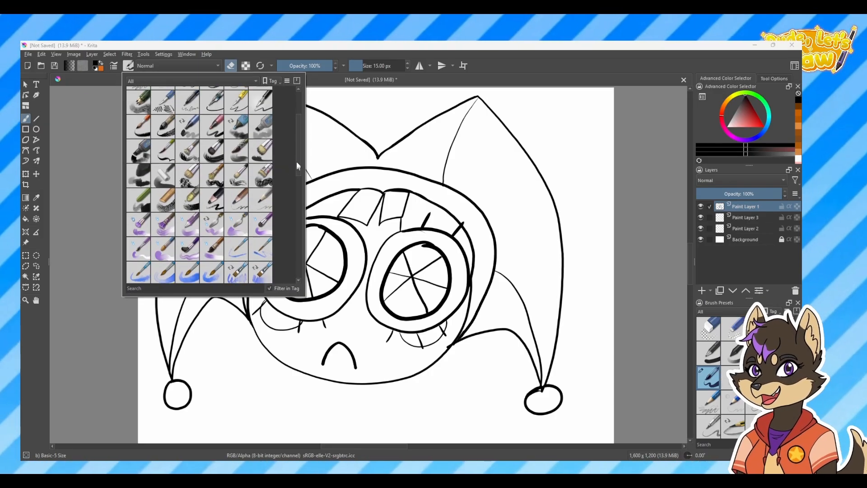
pyautogui.scroll(3, 296, 162)
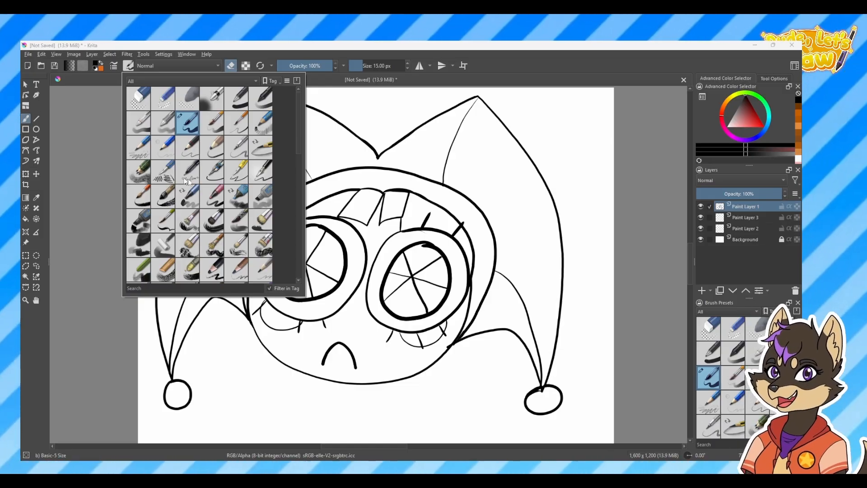
pyautogui.click(718, 372)
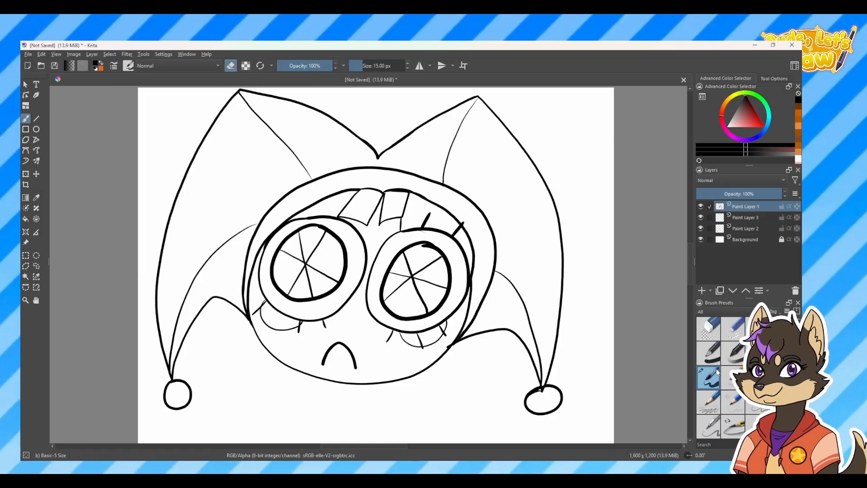
pyautogui.moveTo(718, 373)
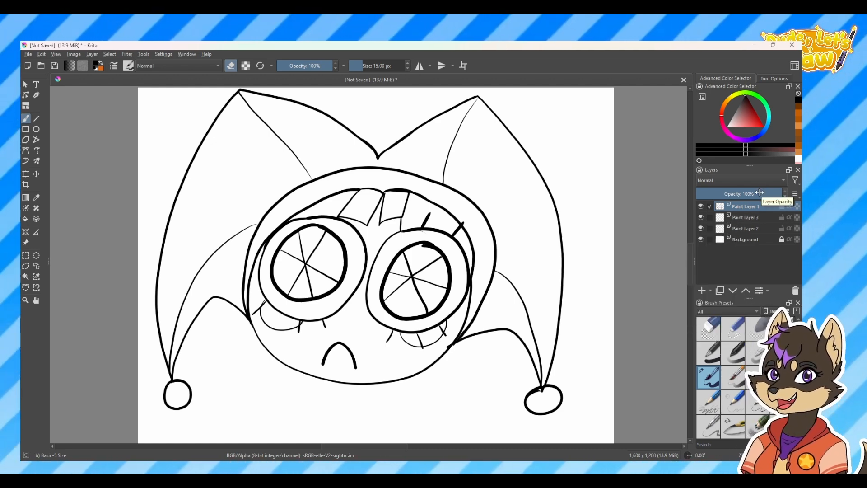
# Rename Paint Layer 1, which holds the jester line art, as lines
pyautogui.click(734, 218)
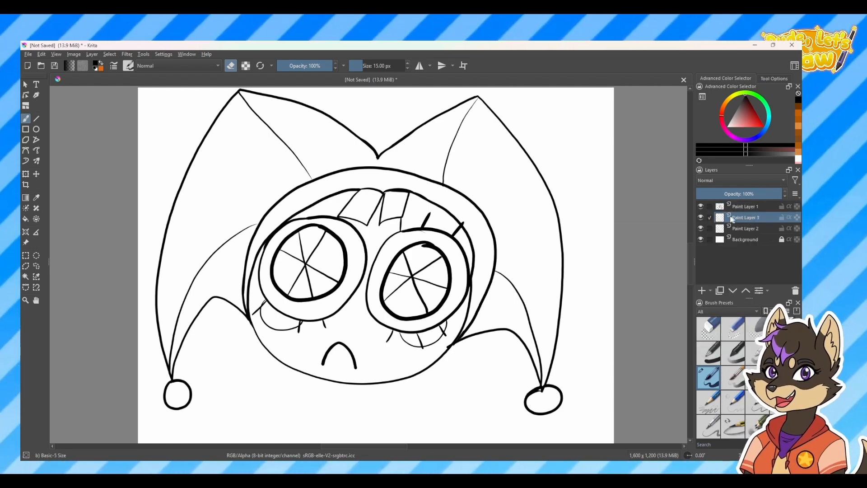
pyautogui.doubleClick(740, 207)
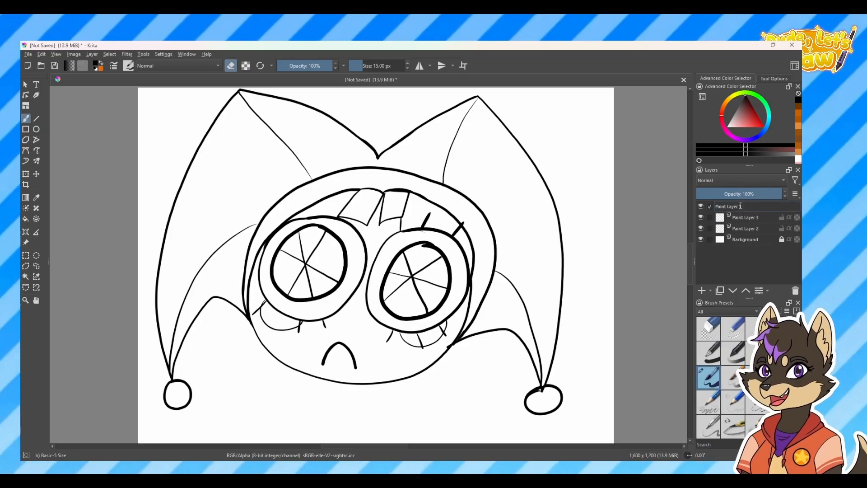
pyautogui.moveTo(757, 206); pyautogui.dragTo(643, 195)
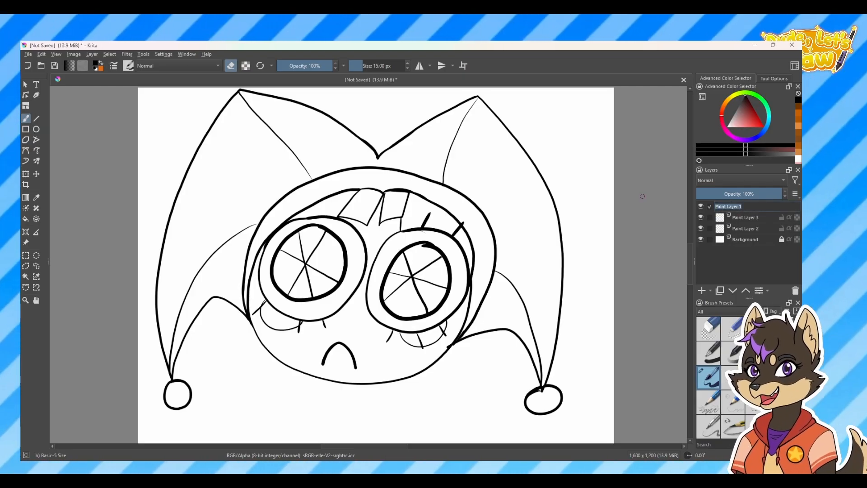
pyautogui.write('lines')
pyautogui.press('Return')
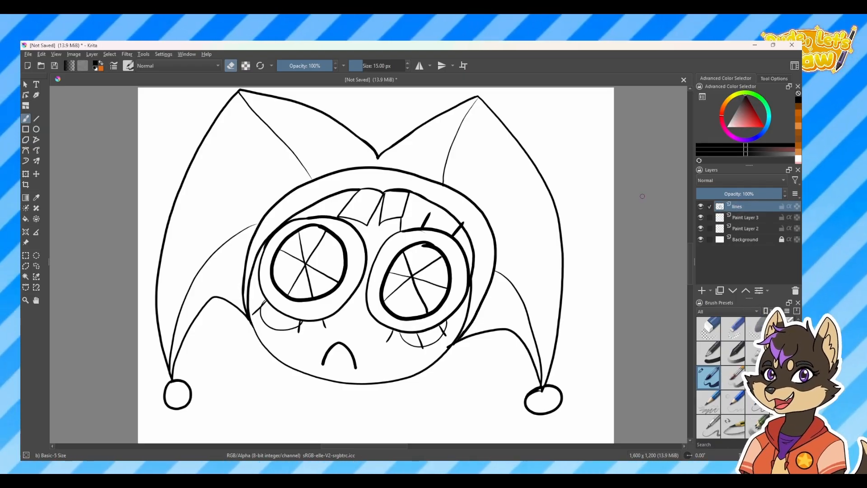
# Rename Paint Layer 3, directly beneath the line art layer, as Color
pyautogui.doubleClick(739, 219)
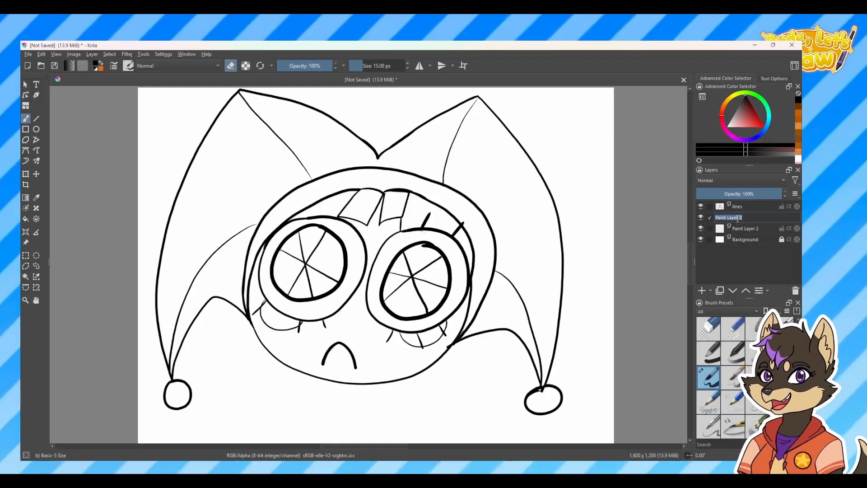
pyautogui.write('Color')
pyautogui.press('Return')
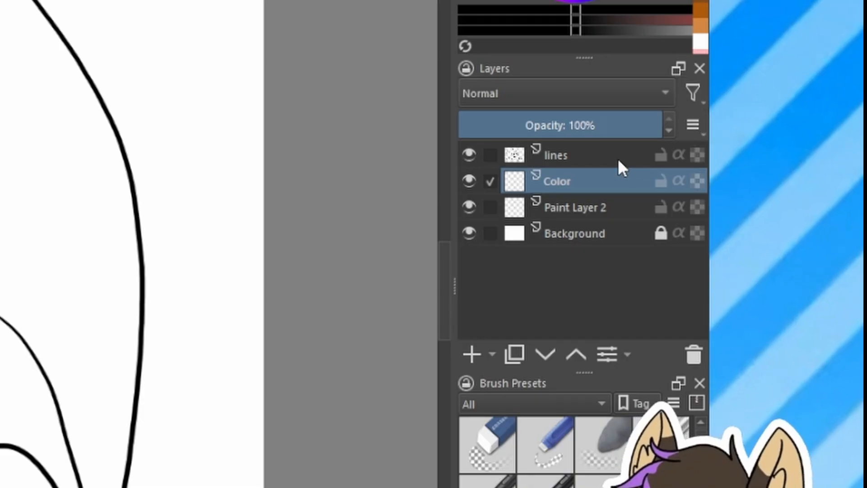
# Lock the transparent pixels of the lines layer so painting only recolours the existing line art
pyautogui.click(765, 207)
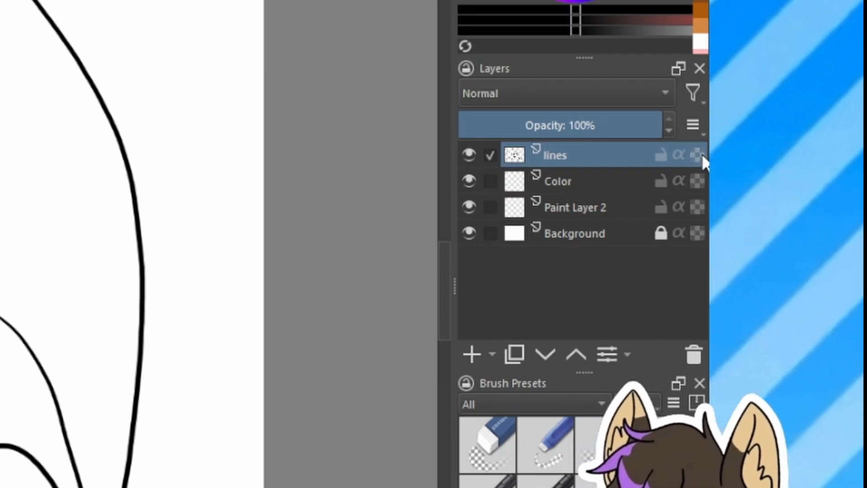
pyautogui.moveTo(701, 155)
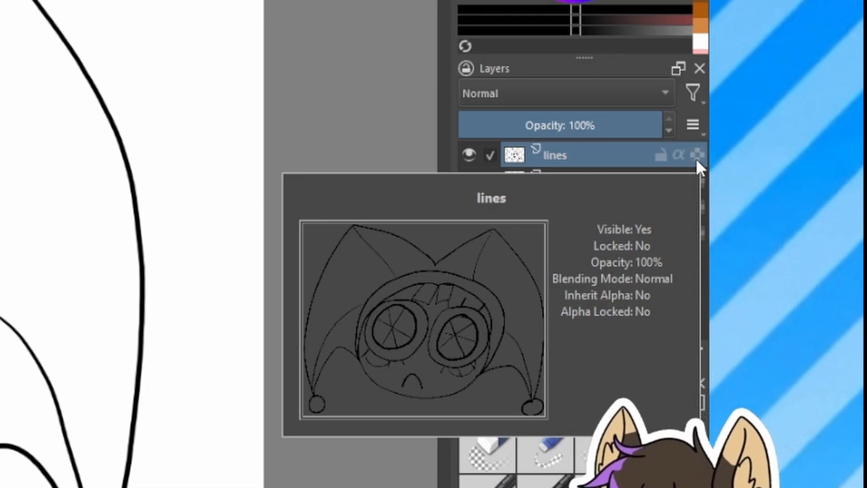
pyautogui.click(698, 156)
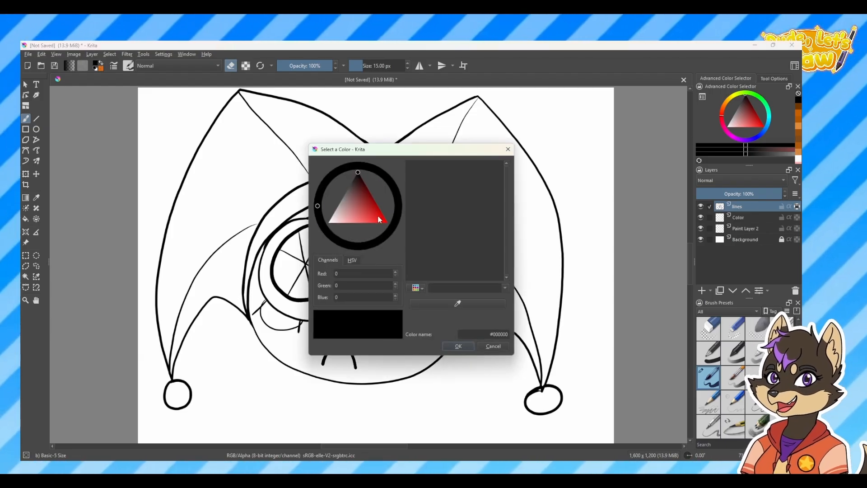
# Set the brush colour to blue #1994df and recolour the hat's outer edges with a 59 px brush
pyautogui.click(378, 216)
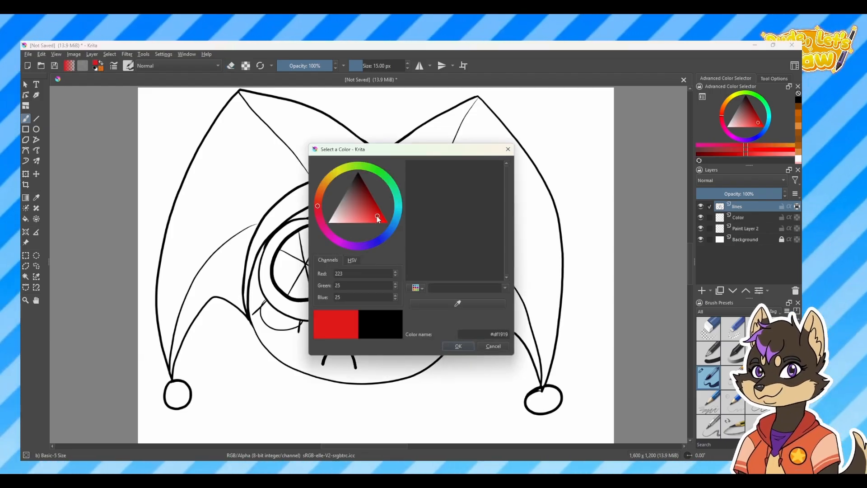
pyautogui.click(397, 211)
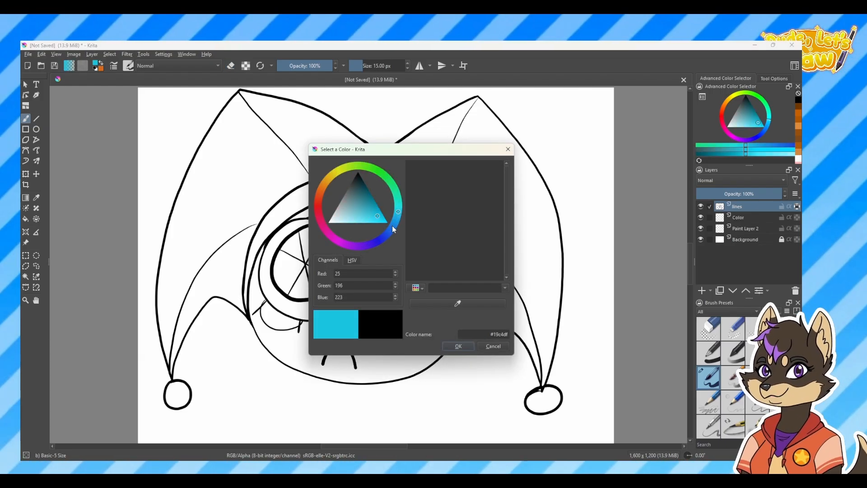
pyautogui.click(394, 224)
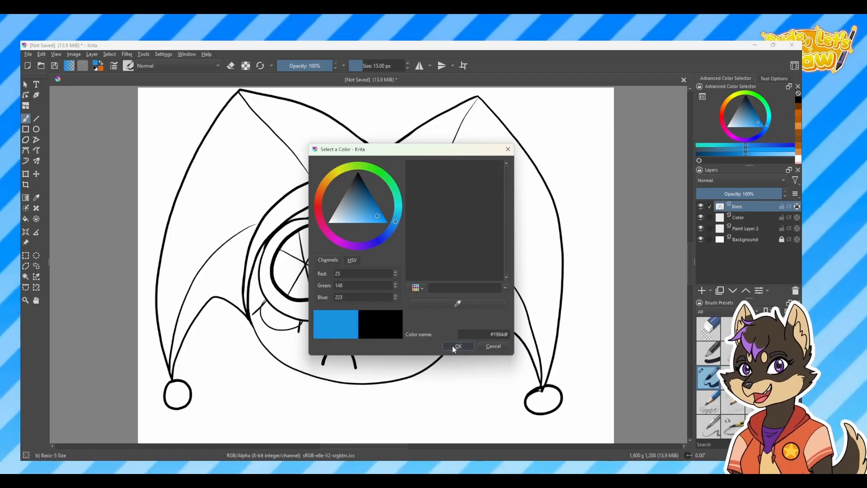
pyautogui.click(454, 349)
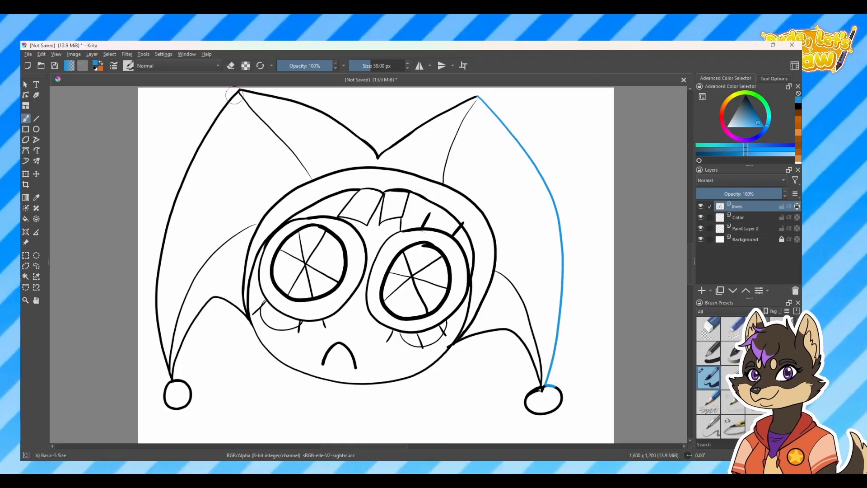
pyautogui.moveTo(238, 92)
pyautogui.mouseDown()
pyautogui.moveTo(212, 120)
pyautogui.moveTo(163, 230)
pyautogui.mouseUp()
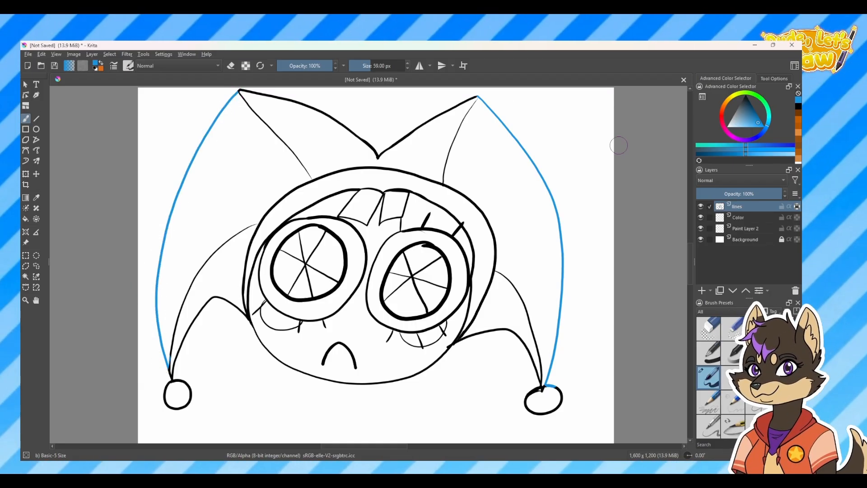
# Recolour the hat's top centre, inner and lower lines red, and undo the red strokes on the character's left eye
pyautogui.click(725, 129)
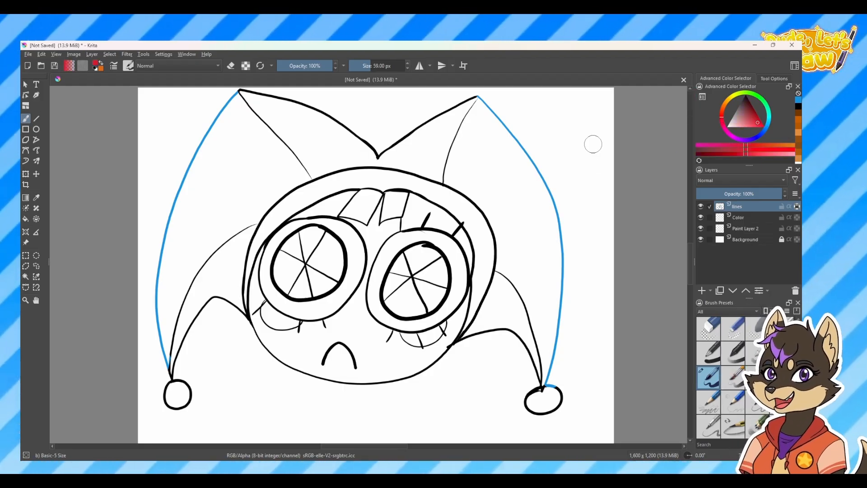
pyautogui.moveTo(378, 157); pyautogui.dragTo(473, 96)
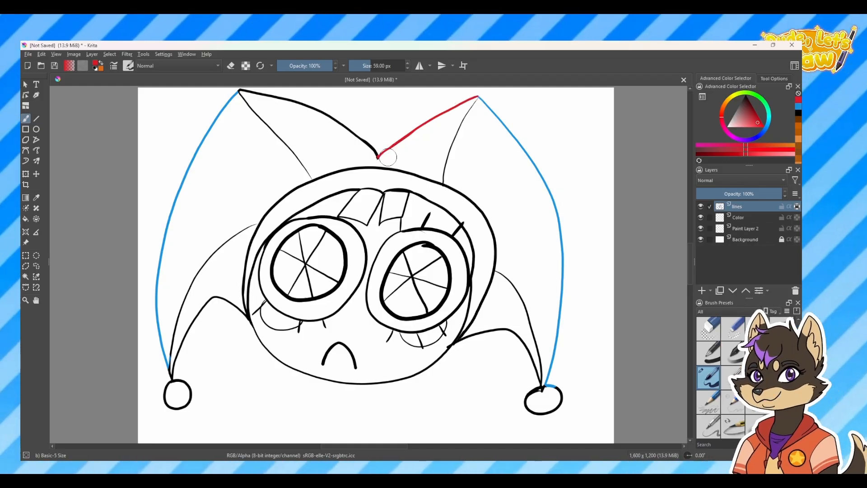
pyautogui.moveTo(377, 157); pyautogui.dragTo(241, 91)
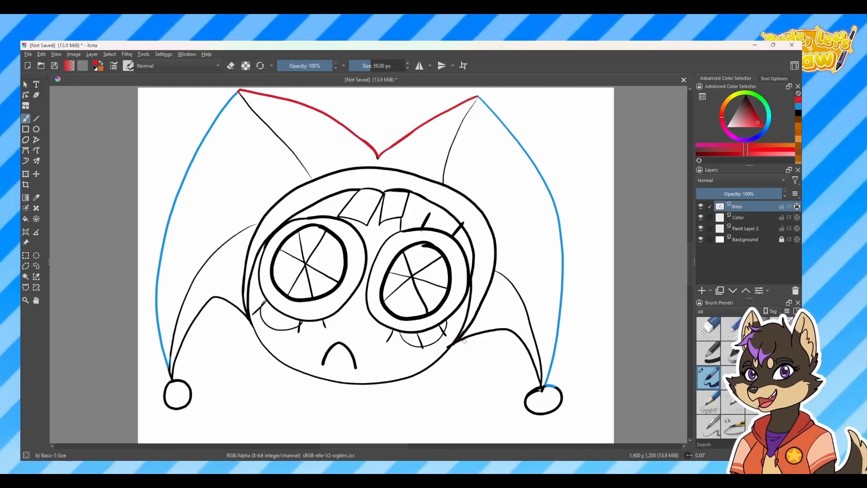
pyautogui.moveTo(463, 340); pyautogui.dragTo(514, 334)
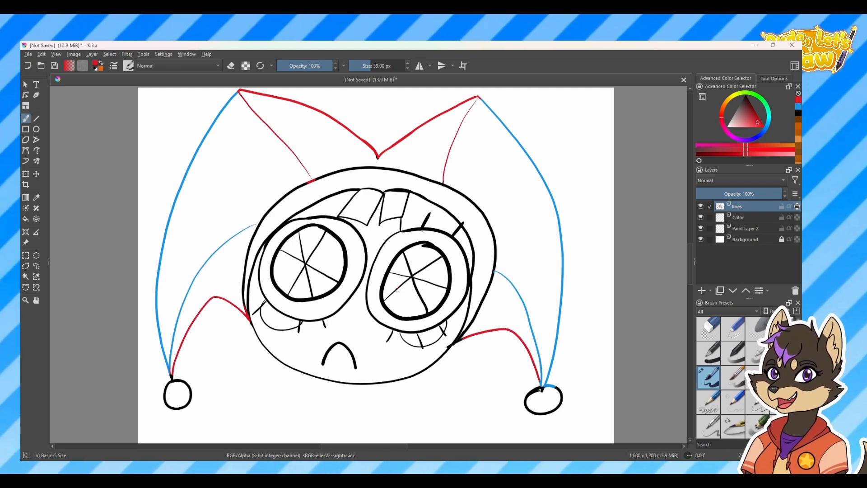
pyautogui.moveTo(441, 259)
pyautogui.mouseDown()
pyautogui.moveTo(423, 304)
pyautogui.moveTo(390, 291)
pyautogui.moveTo(406, 258)
pyautogui.mouseUp()
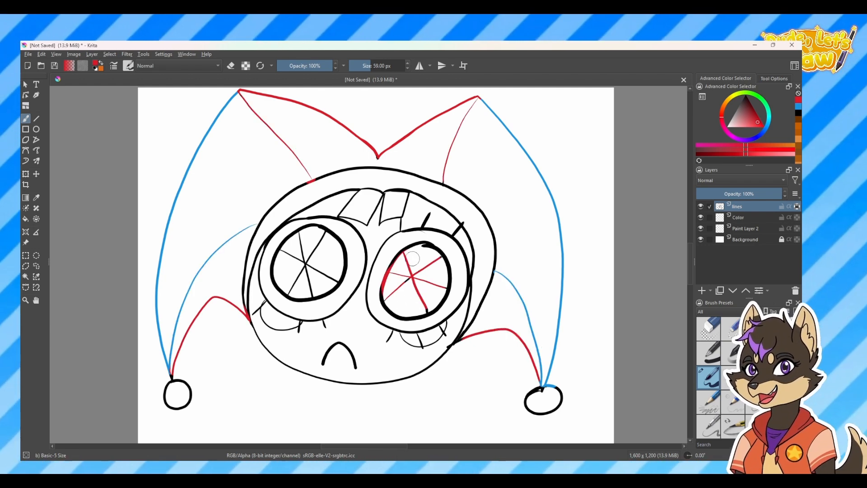
pyautogui.hotkey('ctrl', 'z')
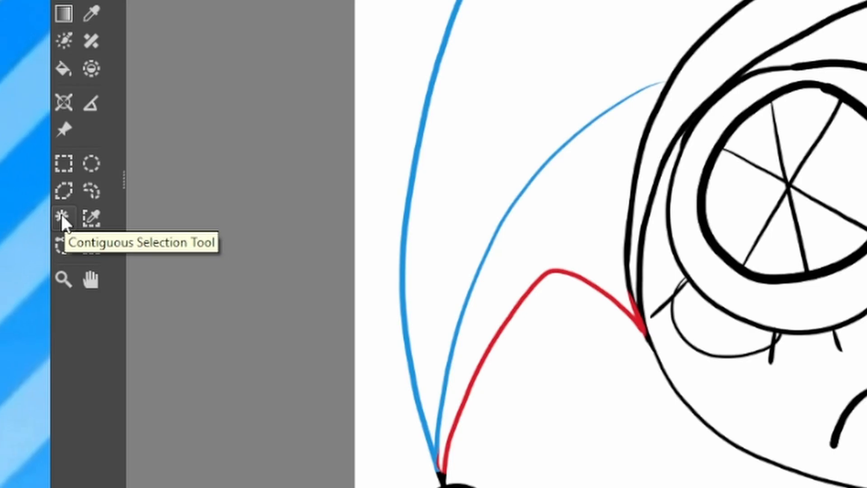
# Select the enclosed centre section of the hat with the Contiguous Selection tool and fill it red on the Color layer
pyautogui.click(58, 214)
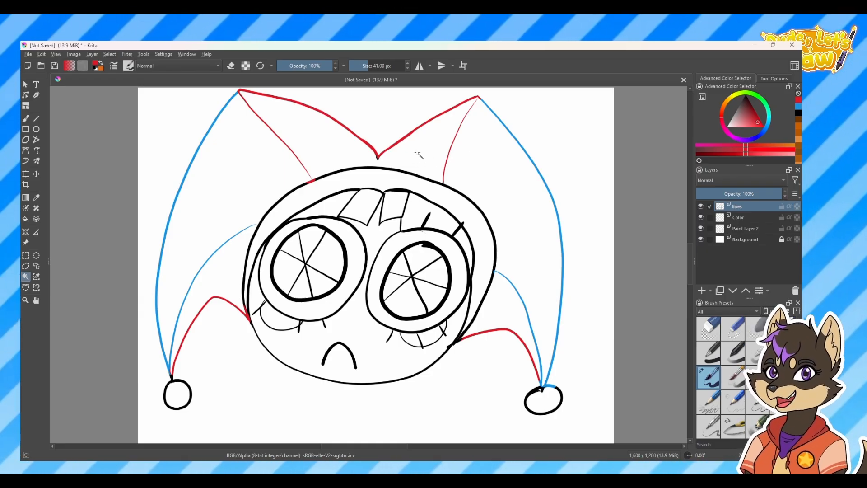
pyautogui.click(362, 151)
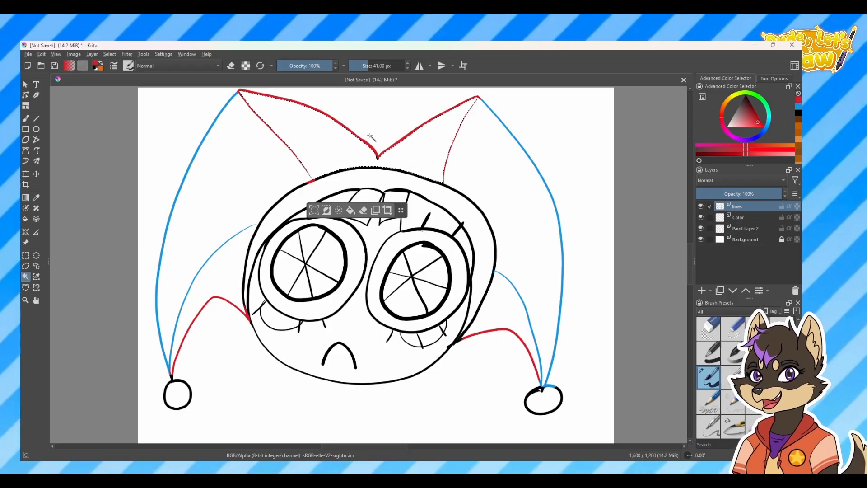
pyautogui.hotkey('ctrl', '+')
pyautogui.hotkey('ctrl', '+')
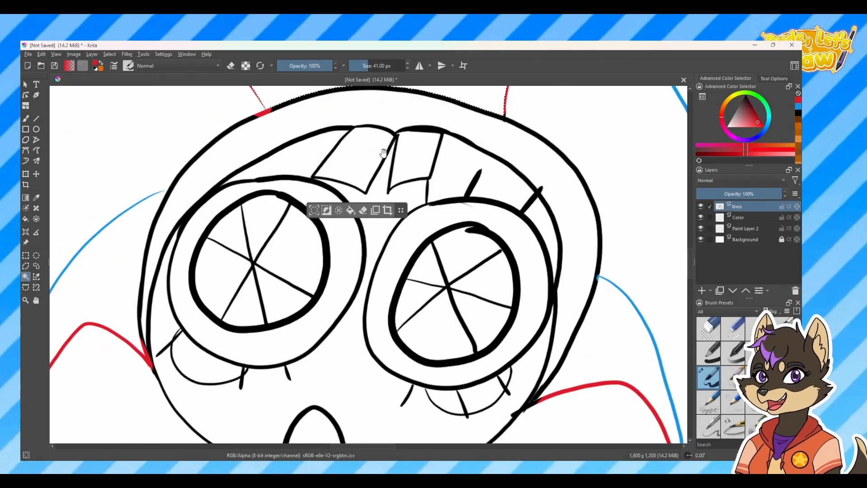
pyautogui.moveTo(384, 151); pyautogui.dragTo(353, 370)
pyautogui.moveTo(435, 295); pyautogui.dragTo(443, 280)
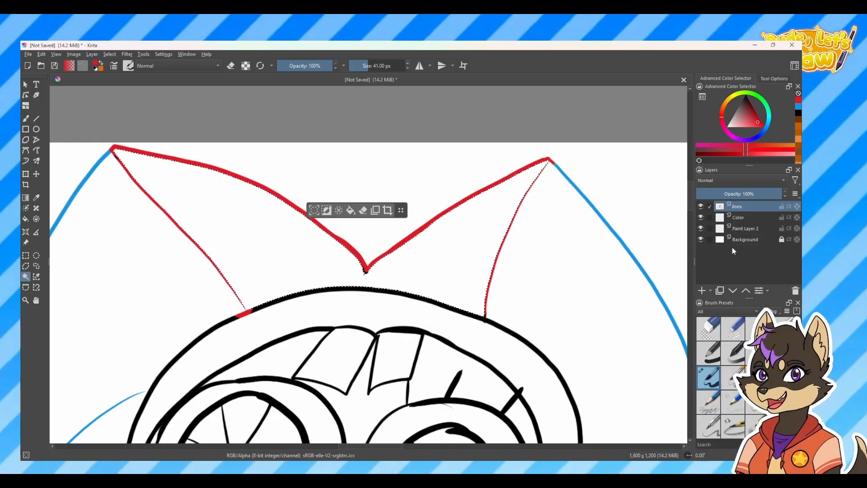
pyautogui.click(736, 218)
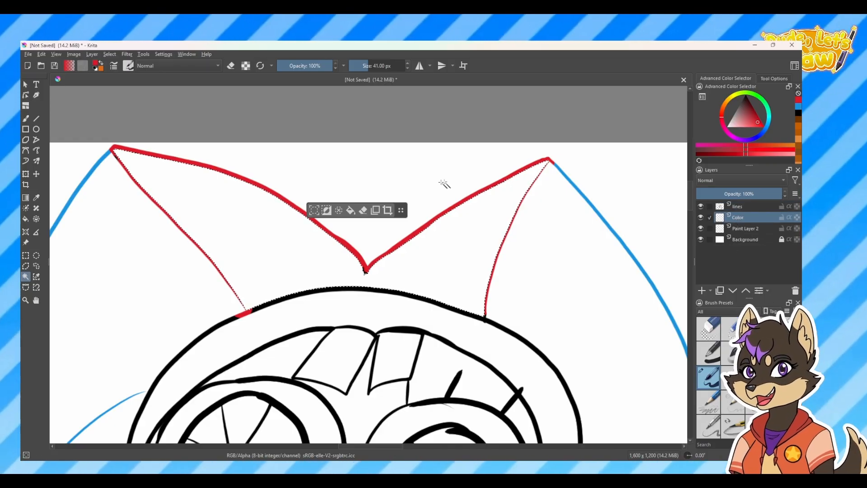
pyautogui.click(352, 211)
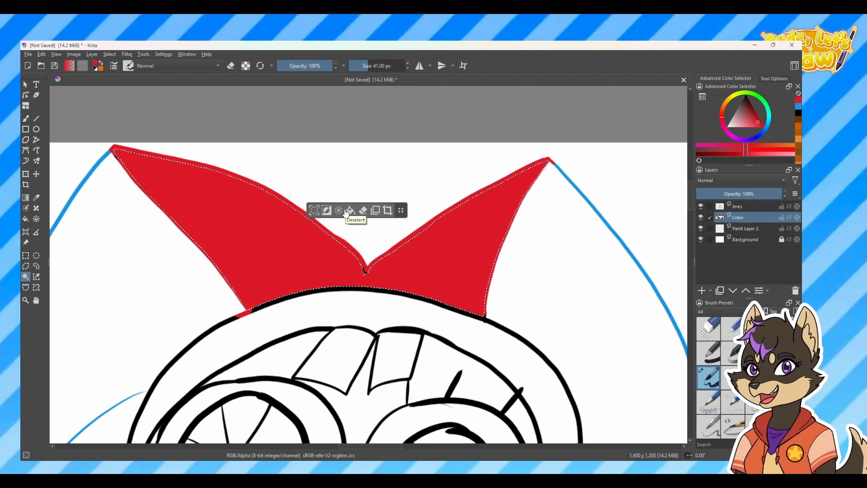
pyautogui.press('-')
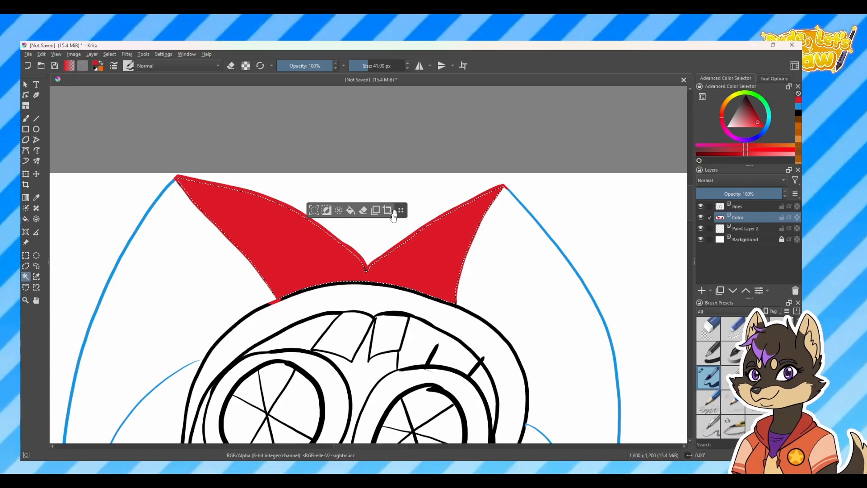
pyautogui.click(106, 55)
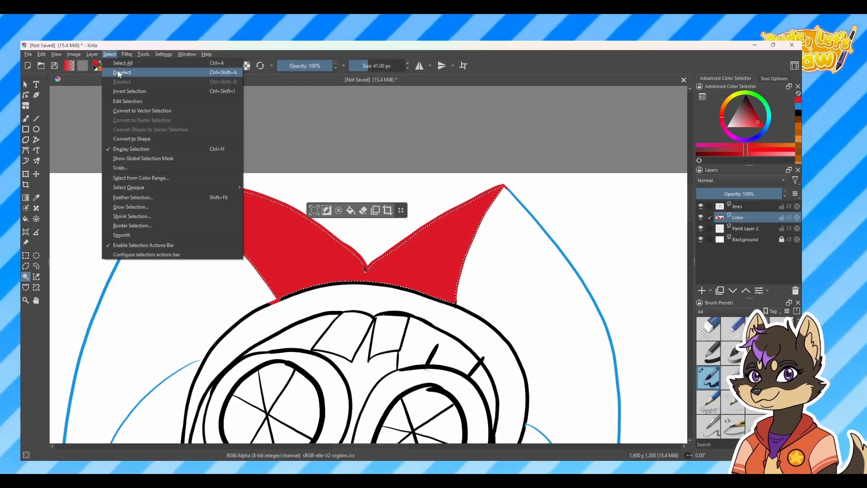
pyautogui.click(120, 72)
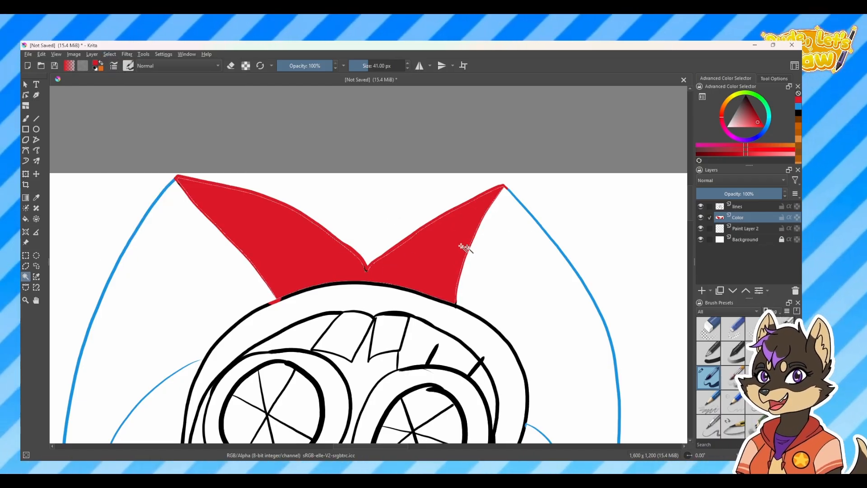
pyautogui.hotkey('shift', 'Delete')
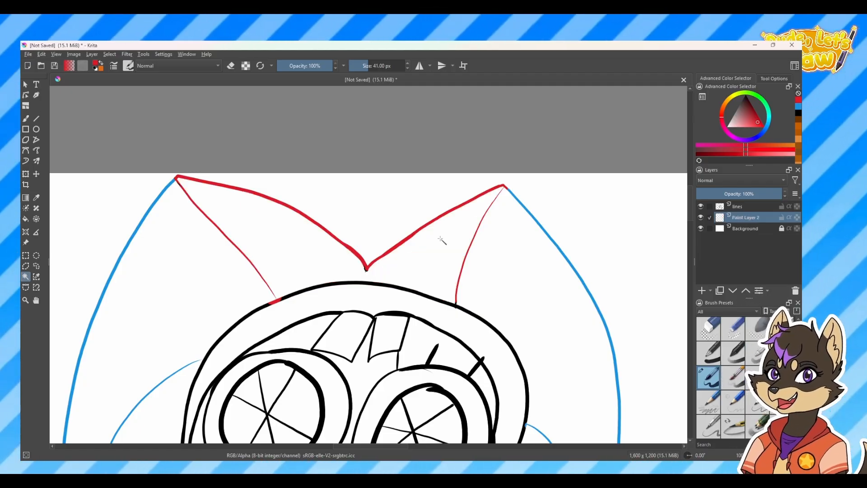
pyautogui.hotkey('ctrl', 'z')
pyautogui.hotkey('ctrl', 'z')
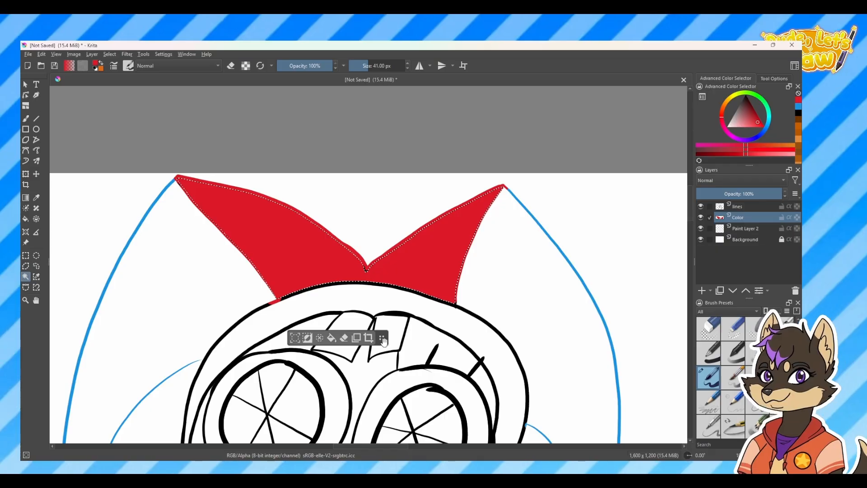
# Deselect the centre hat section and paint over the gaps along the red fill's edges with an 11 px brush
pyautogui.moveTo(322, 342); pyautogui.dragTo(336, 305)
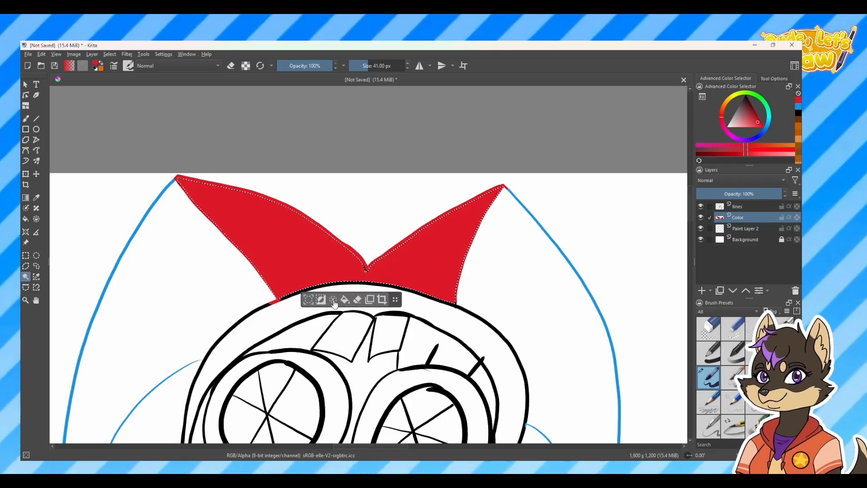
pyautogui.click(334, 301)
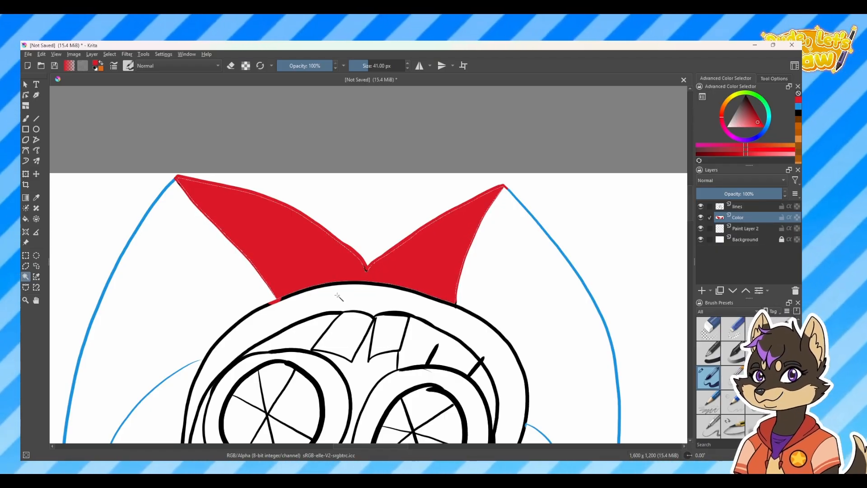
pyautogui.click(26, 118)
pyautogui.press('[')
pyautogui.press('[')
pyautogui.press('[')
pyautogui.press('[')
pyautogui.press('[')
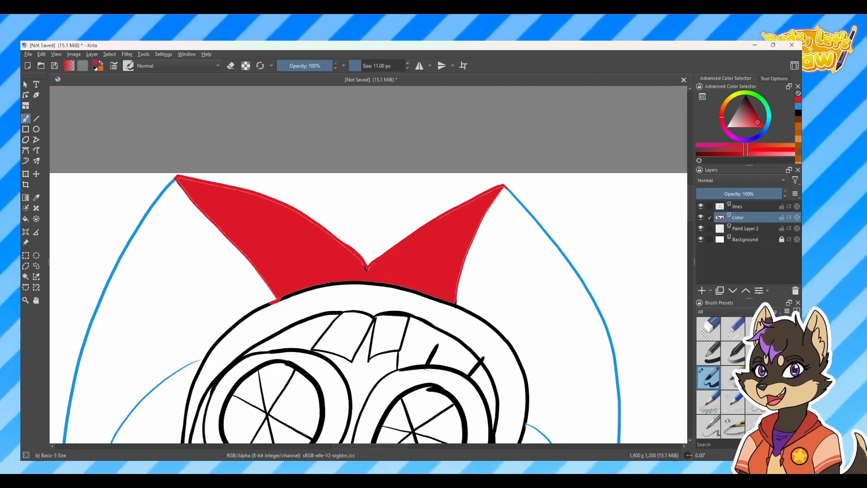
pyautogui.moveTo(493, 190)
pyautogui.mouseDown()
pyautogui.moveTo(503, 186)
pyautogui.moveTo(455, 293)
pyautogui.mouseUp()
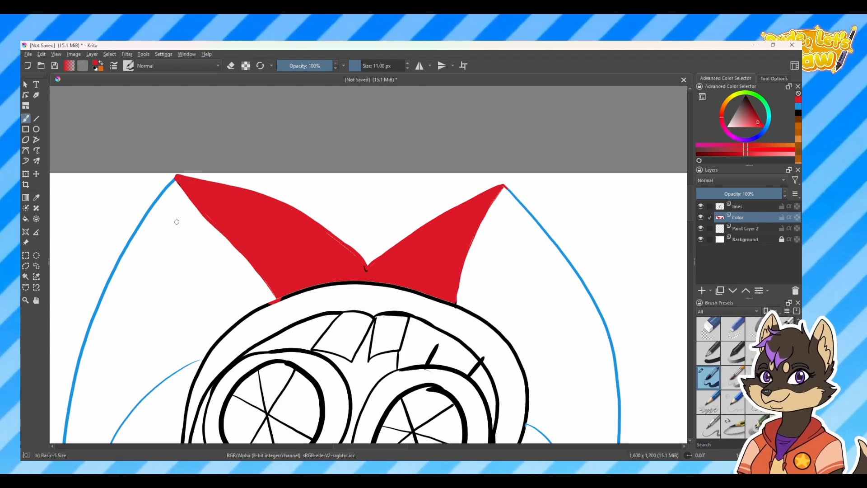
# Sample the blue of the hat's outline and trace a freehand selection around the hat's right outer section
pyautogui.moveTo(580, 410)
pyautogui.mouseDown()
pyautogui.moveTo(449, 313)
pyautogui.moveTo(405, 248)
pyautogui.moveTo(408, 274)
pyautogui.mouseUp()
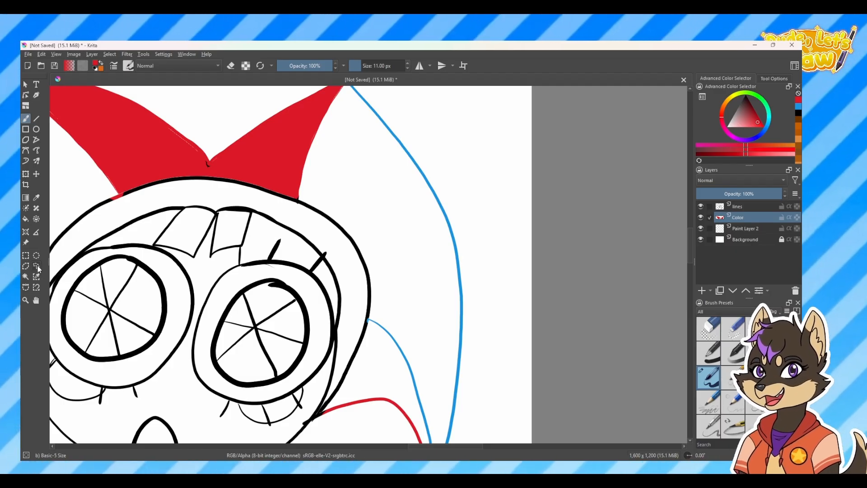
pyautogui.click(38, 268)
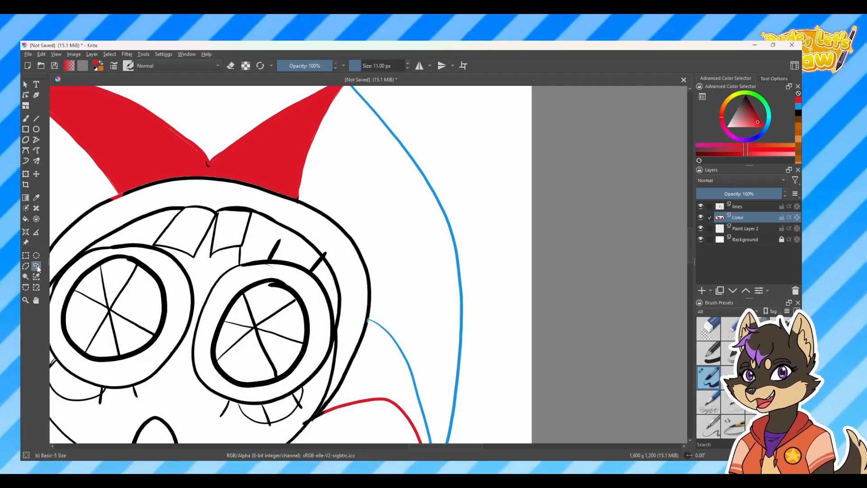
pyautogui.moveTo(452, 194); pyautogui.dragTo(418, 223)
pyautogui.press('b')
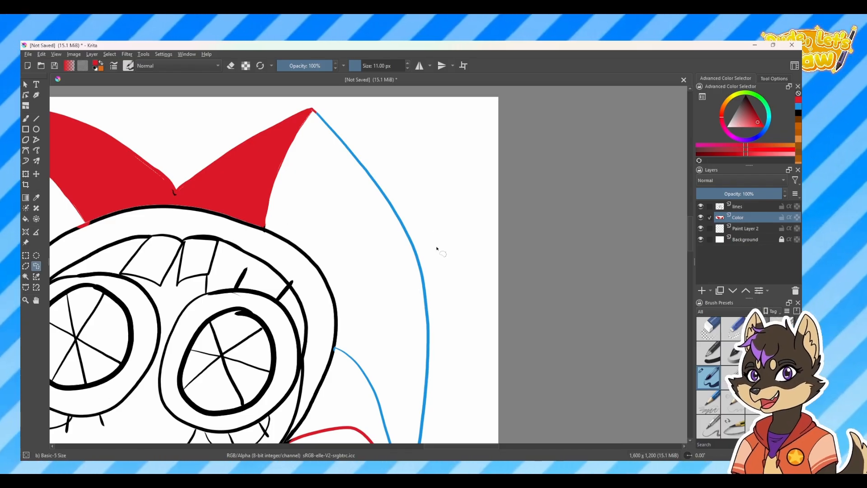
pyautogui.press('p')
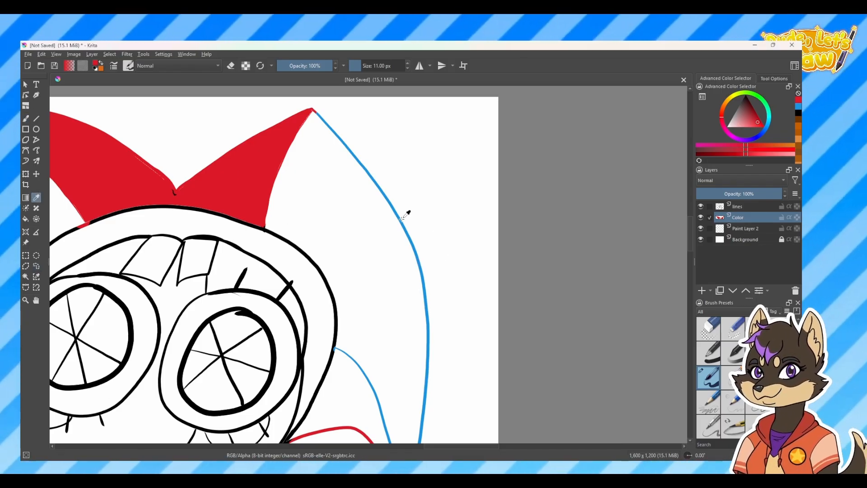
pyautogui.click(384, 211)
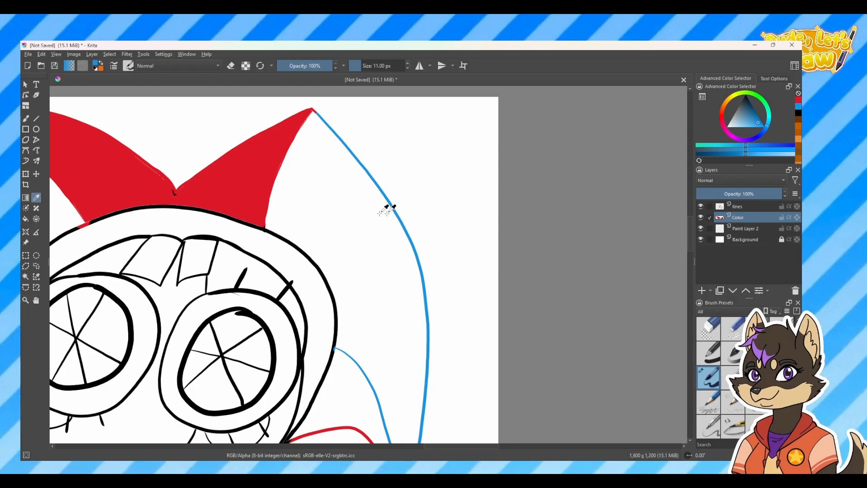
pyautogui.click(36, 266)
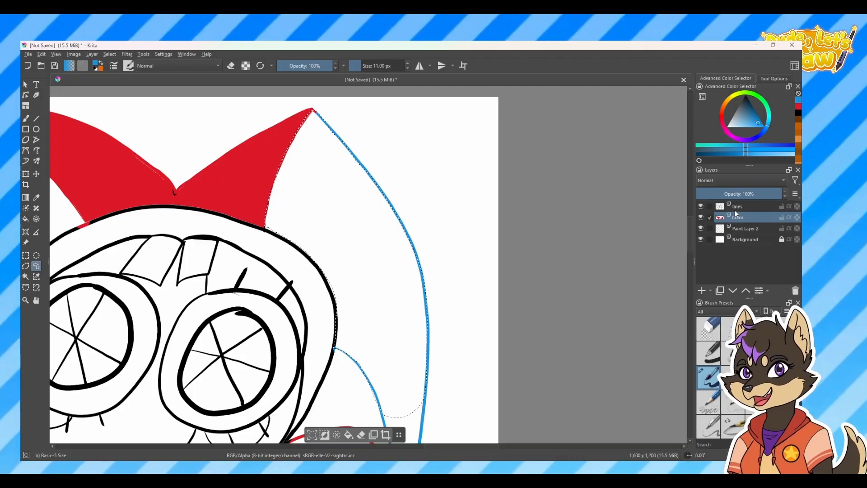
# Fill the selected right outer section of the hat blue on the Color layer and brush over the gaps along its edge
pyautogui.click(348, 434)
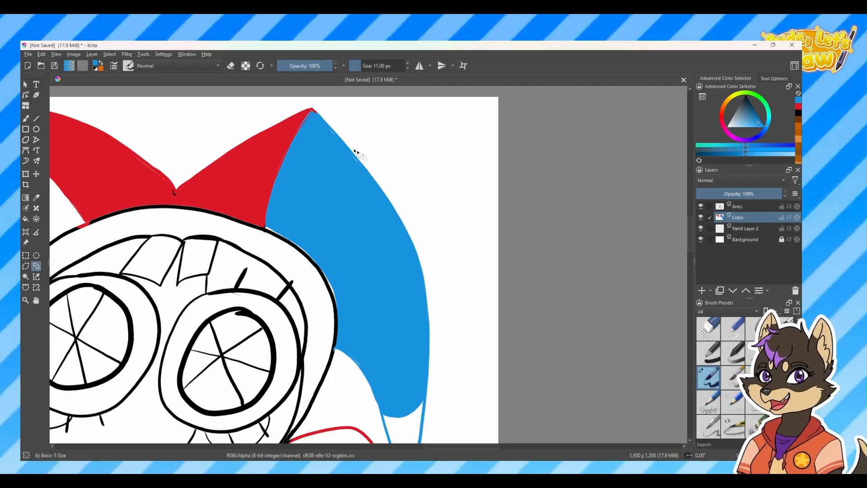
pyautogui.press('b')
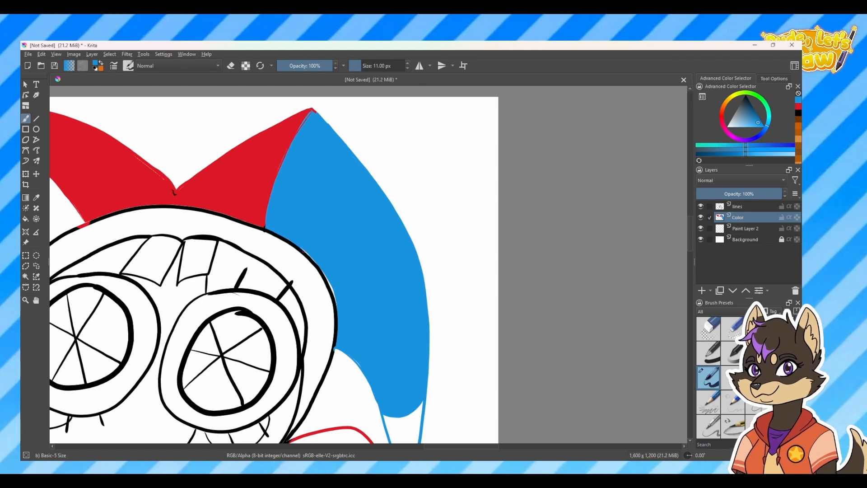
pyautogui.moveTo(409, 319); pyautogui.dragTo(386, 187)
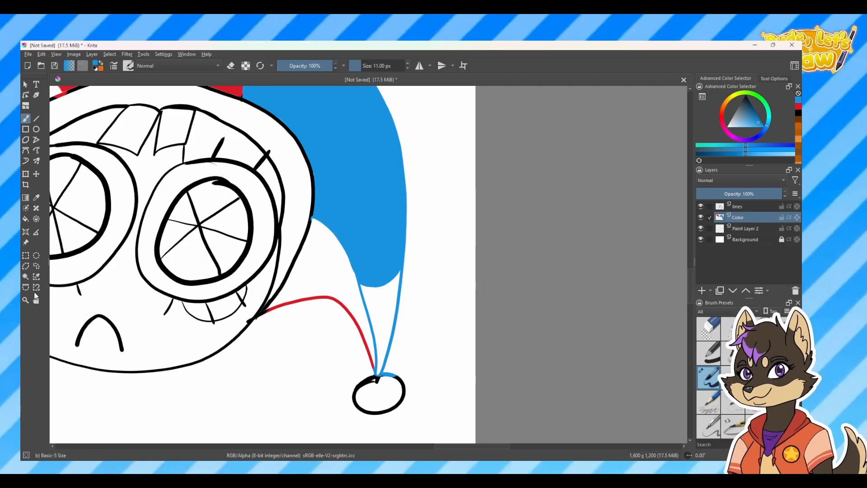
# Outline the unfilled tip of the blue hat section, down to the pom-pom, with the Bezier Curve Selection tool
pyautogui.click(27, 287)
pyautogui.click(366, 393)
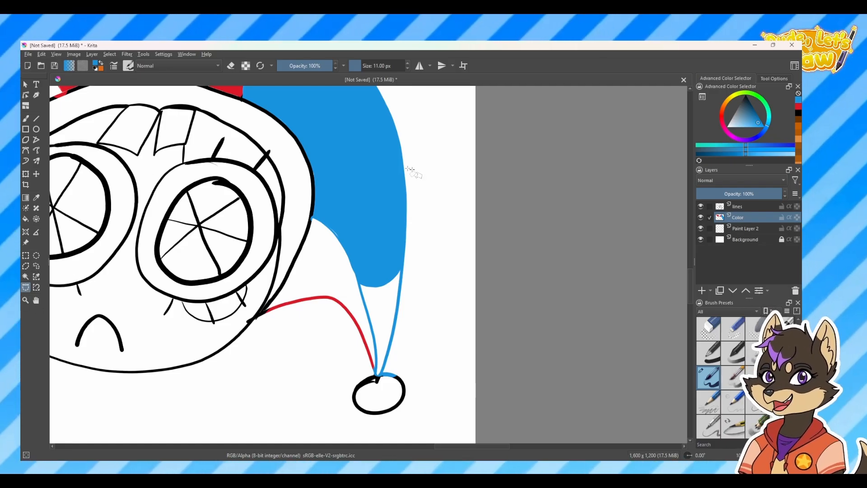
pyautogui.click(404, 265)
pyautogui.click(387, 281)
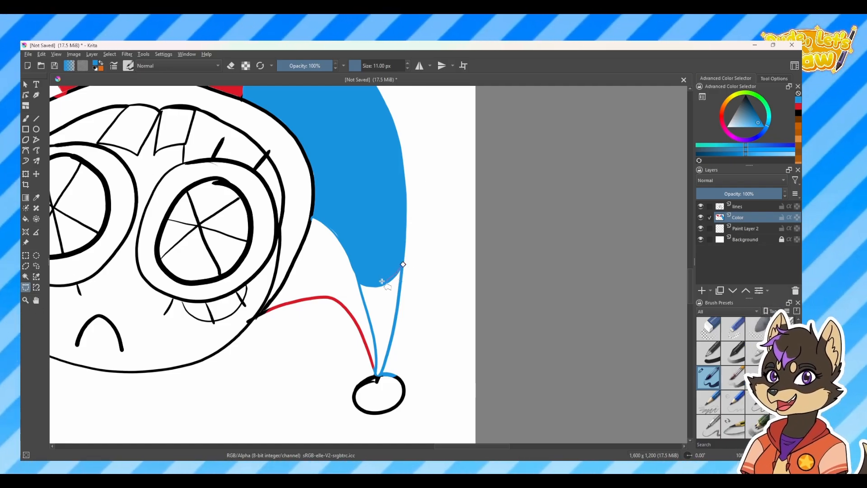
pyautogui.click(359, 280)
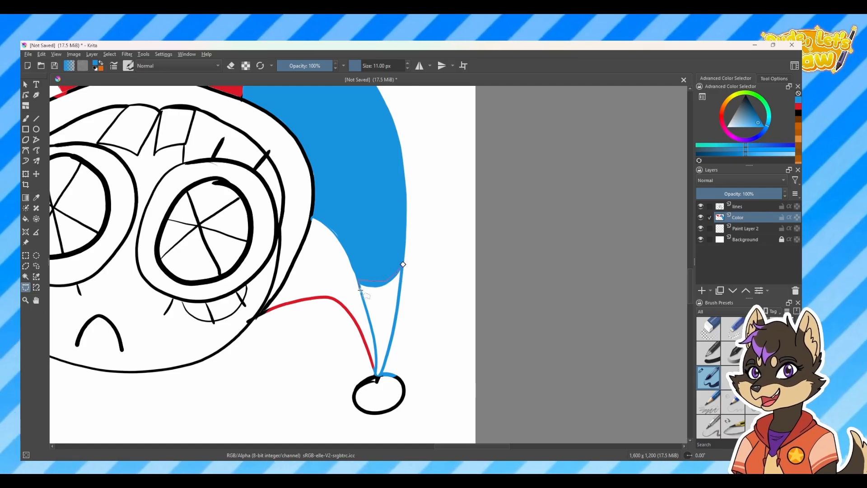
pyautogui.click(374, 334)
pyautogui.click(377, 376)
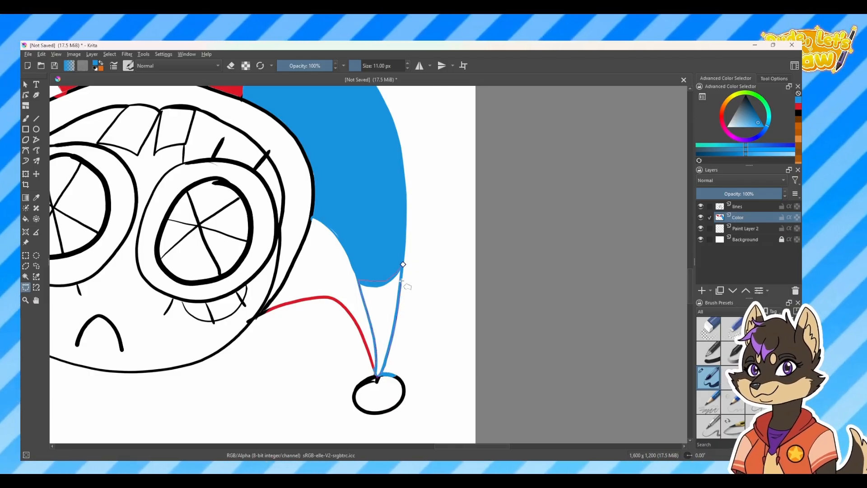
pyautogui.click(403, 265)
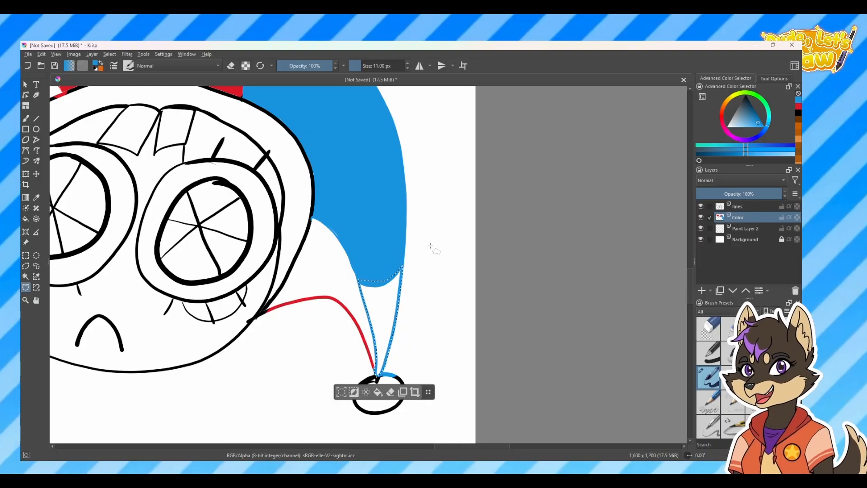
# Fill the selected hat tip blue and deselect it
pyautogui.click(378, 392)
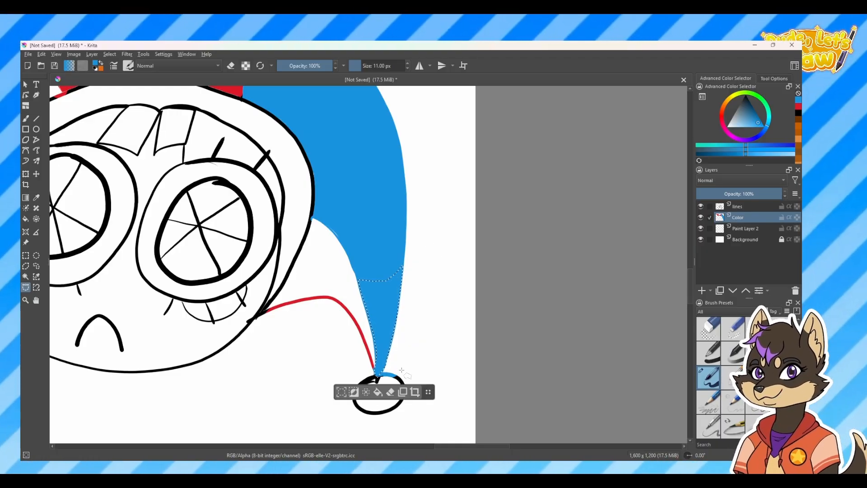
pyautogui.click(365, 394)
pyautogui.press('-')
pyautogui.press('-')
pyautogui.press('-')
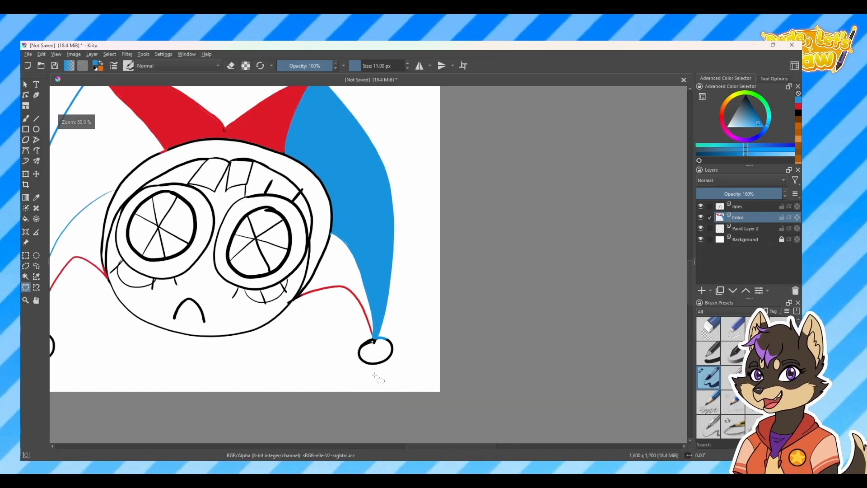
pyautogui.press('=')
pyautogui.press('=')
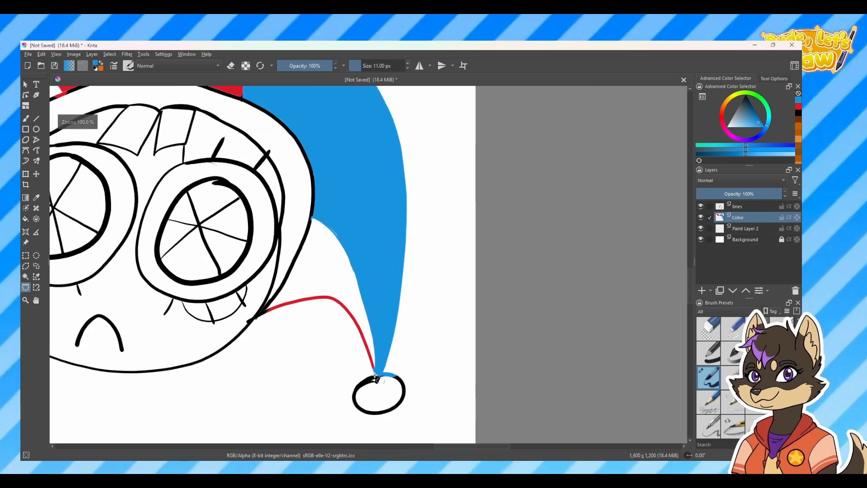
pyautogui.moveTo(432, 337); pyautogui.dragTo(549, 356)
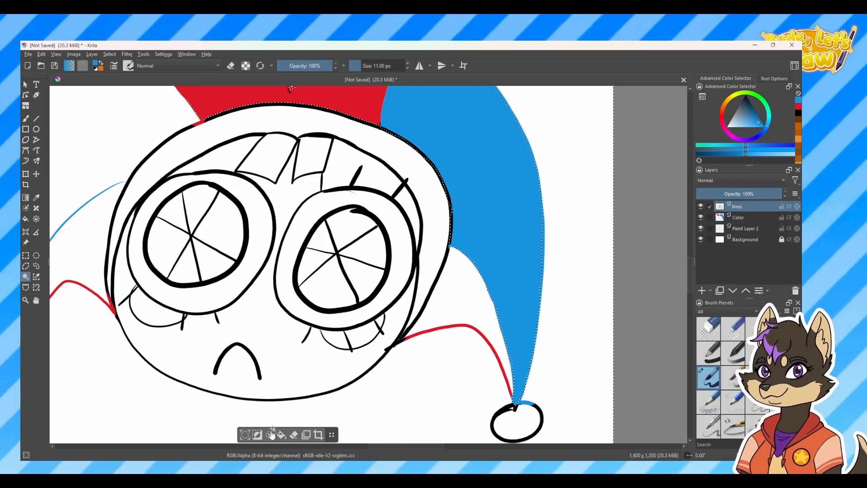
pyautogui.click(427, 183)
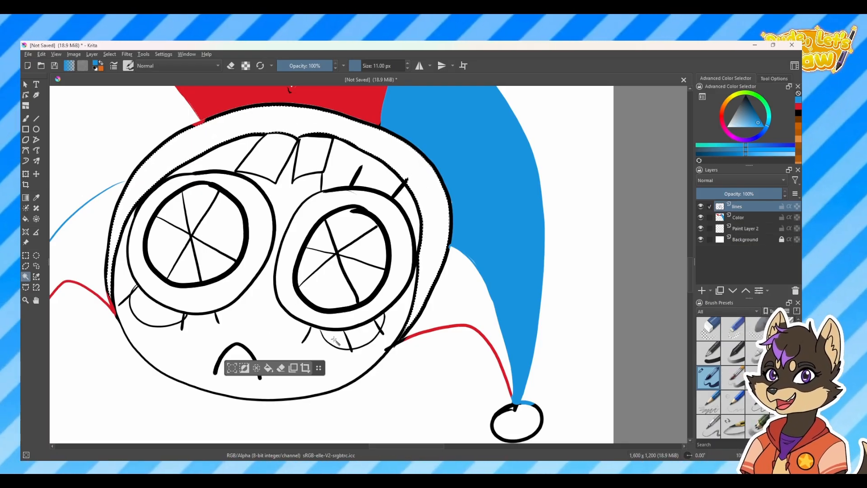
pyautogui.click(256, 368)
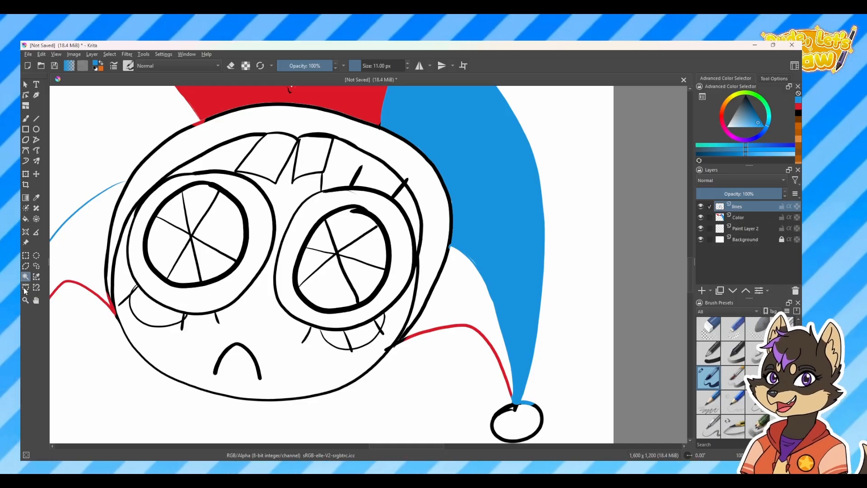
# Trace a Bezier curve selection around the hat's lower right section and sample the red of the centre section
pyautogui.click(25, 287)
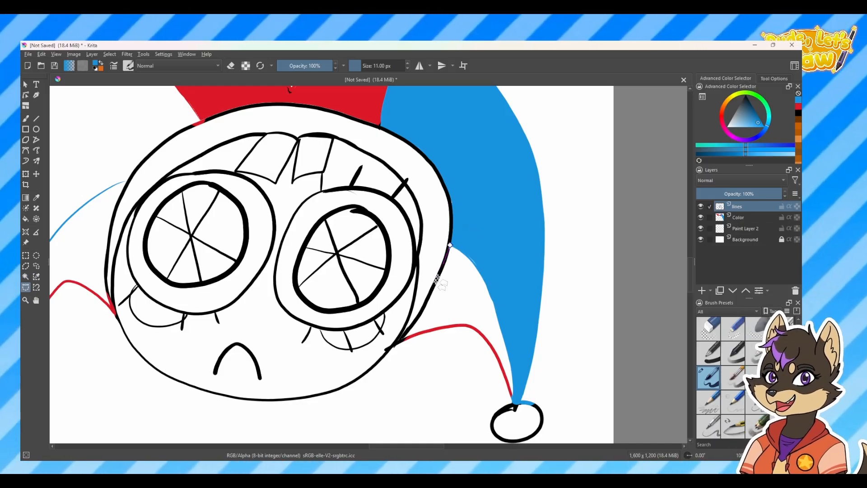
pyautogui.click(395, 344)
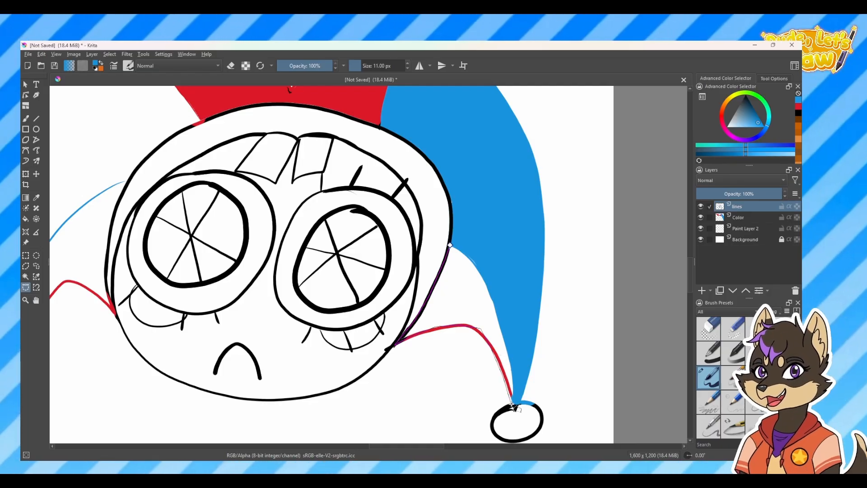
pyautogui.click(451, 246)
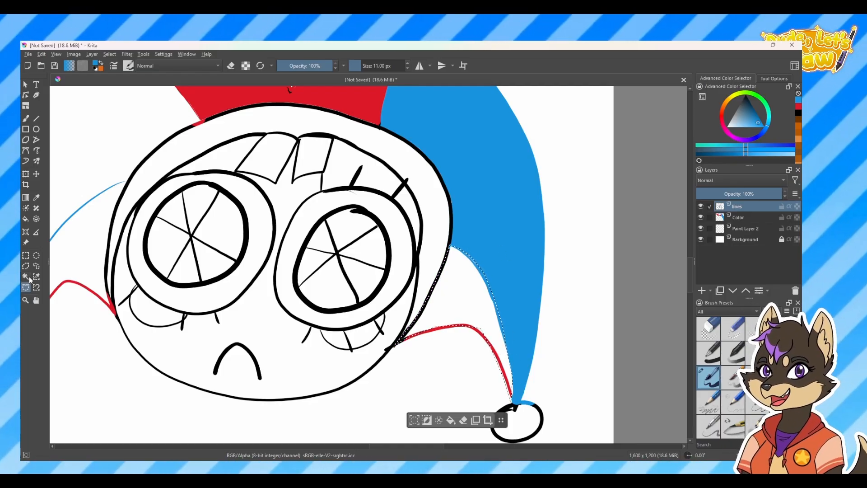
pyautogui.click(37, 197)
pyautogui.click(364, 98)
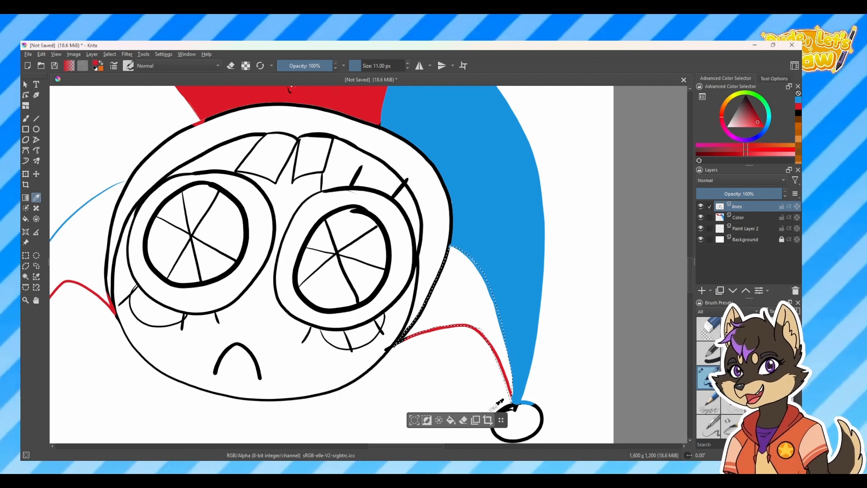
# Fill the selected lower right section red on the lines layer, deselect it, and undo both actions
pyautogui.click(451, 420)
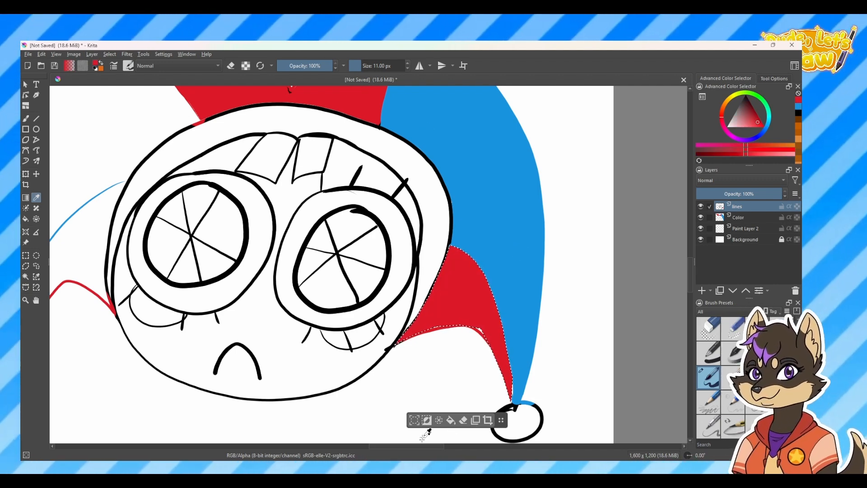
pyautogui.hotkey('ctrl', 'shift', 'a')
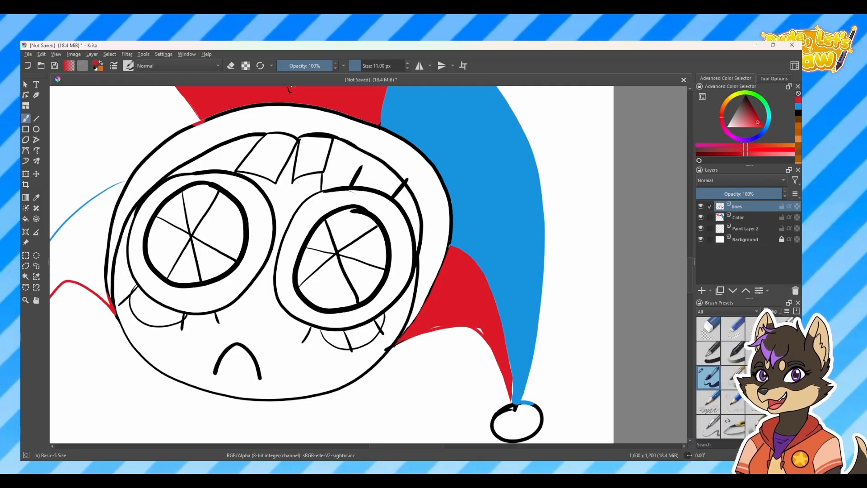
pyautogui.hotkey('ctrl', 'z')
pyautogui.hotkey('ctrl', 'z')
# Switch to the Color layer, fill the selected lower right hat section red and deselect it
pyautogui.click(739, 218)
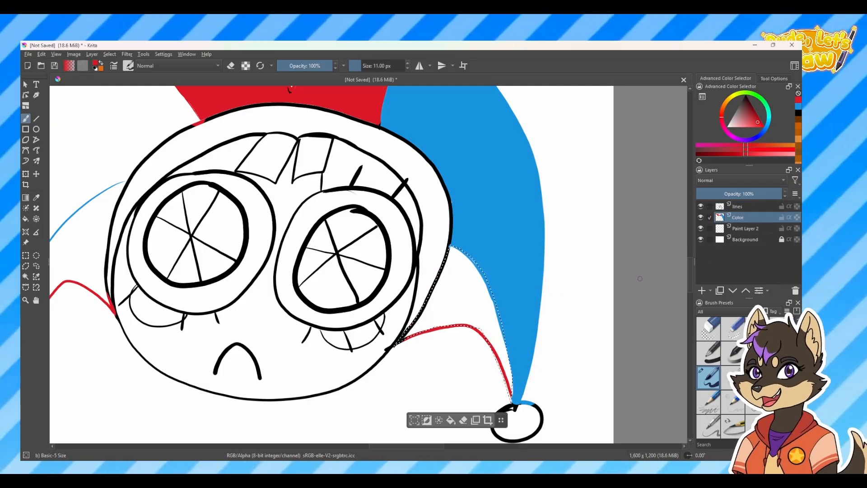
pyautogui.click(451, 420)
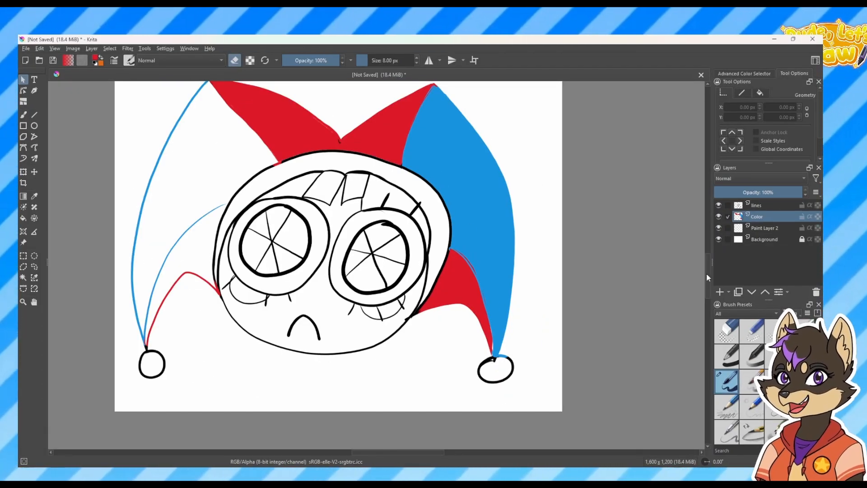
pyautogui.moveTo(497, 242); pyautogui.dragTo(478, 310)
pyautogui.moveTo(425, 154); pyautogui.dragTo(383, 93)
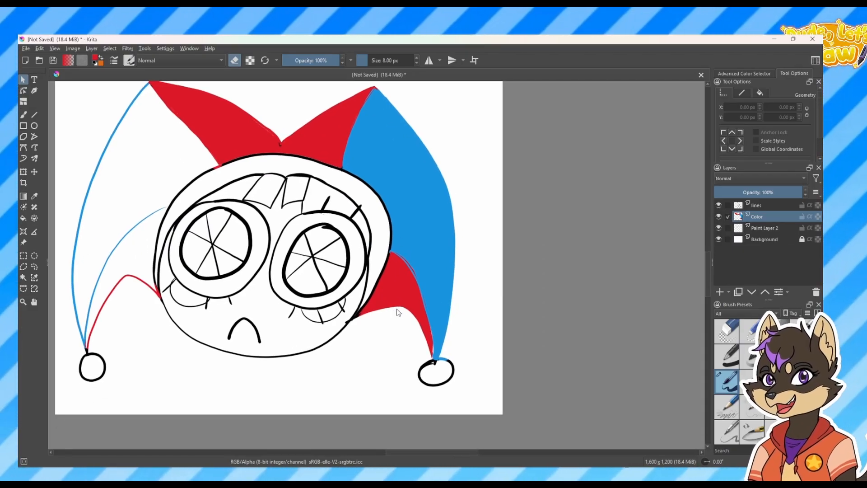
# Erase a narrow strip of red beside the blue edge near the right pom-pom with an 8 px brush in eraser mode
pyautogui.hotkey('ctrl', '+')
pyautogui.hotkey('ctrl', '+')
pyautogui.hotkey('ctrl', '+')
pyautogui.moveTo(561, 348); pyautogui.dragTo(410, 194)
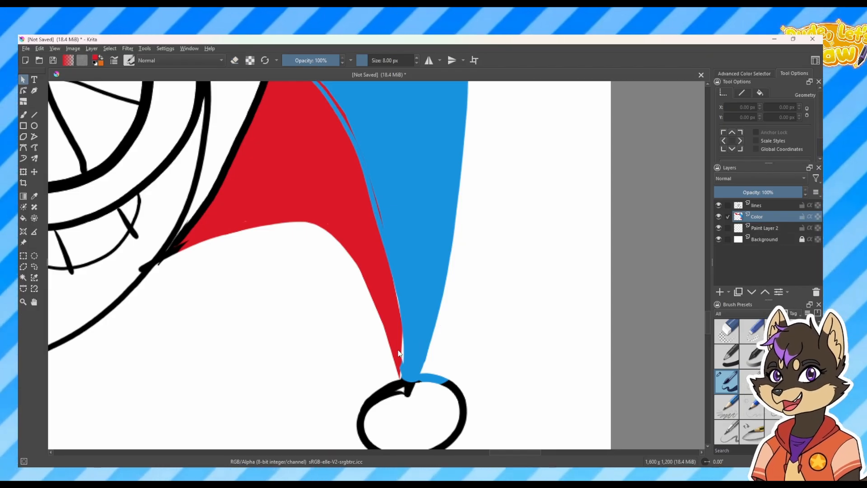
pyautogui.press('e')
pyautogui.click(400, 352)
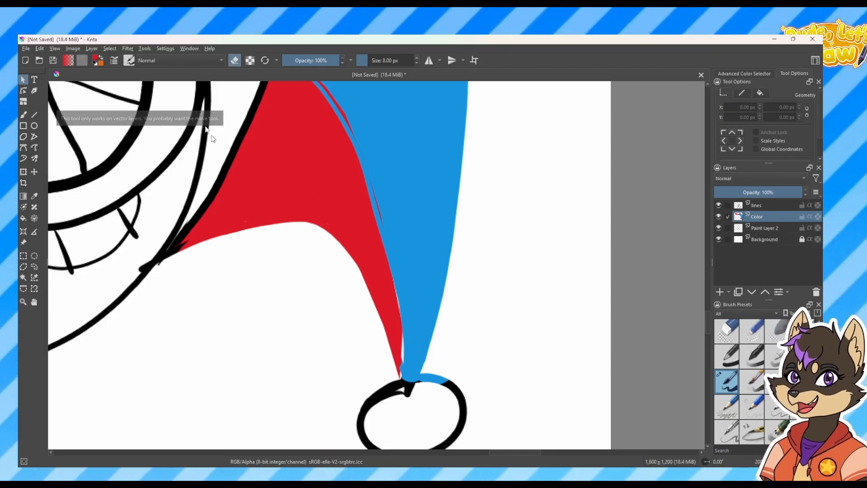
pyautogui.click(22, 116)
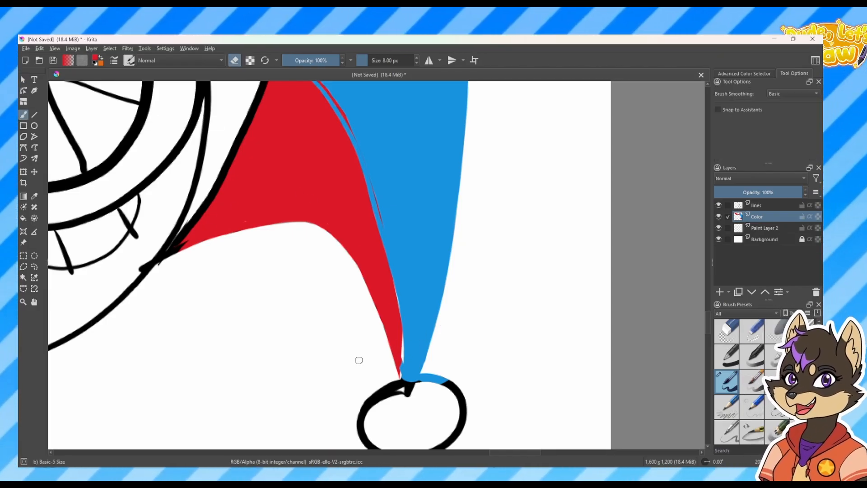
pyautogui.moveTo(400, 357); pyautogui.dragTo(398, 298)
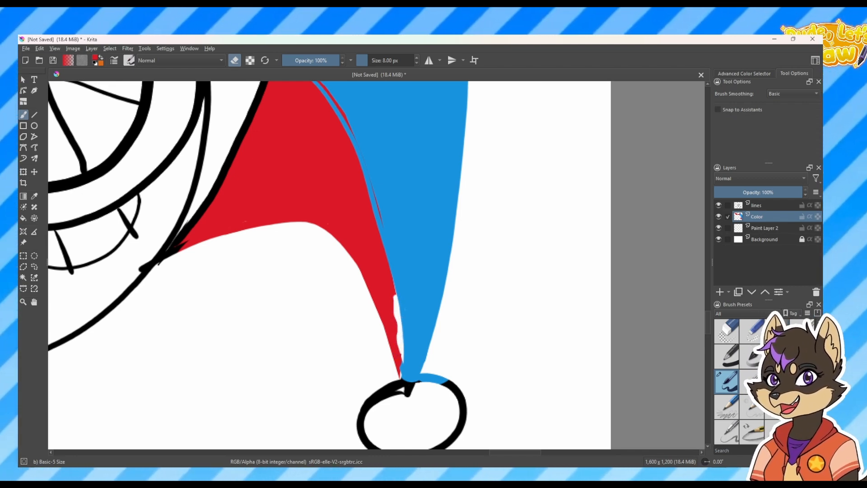
# Choose the Smart Patch tool, review its options and patch the erased strip between the red and blue sections
pyautogui.click(34, 208)
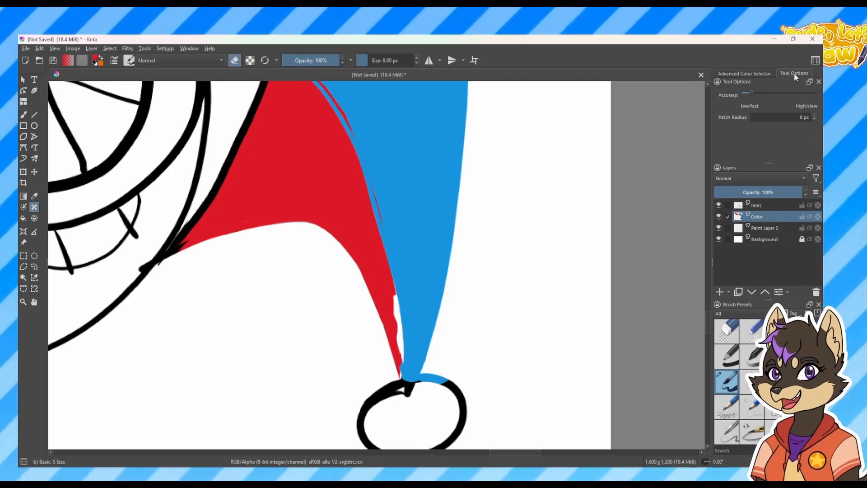
pyautogui.click(751, 76)
pyautogui.click(775, 74)
pyautogui.click(754, 75)
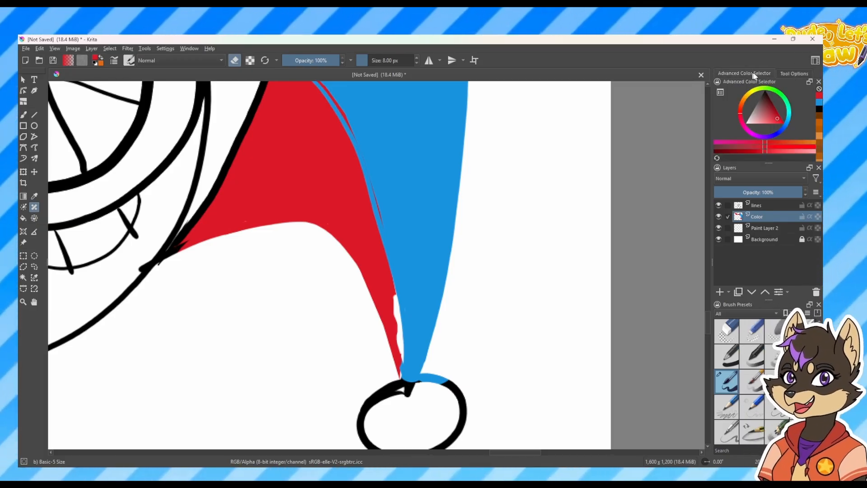
pyautogui.click(796, 74)
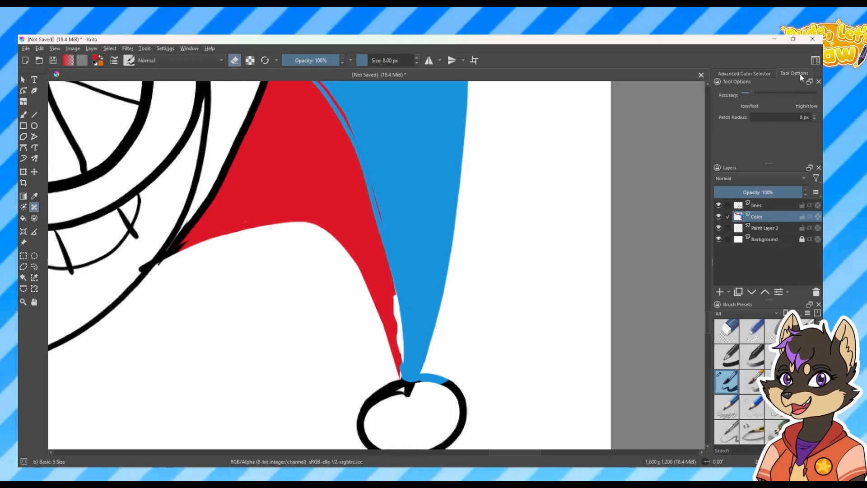
pyautogui.click(189, 49)
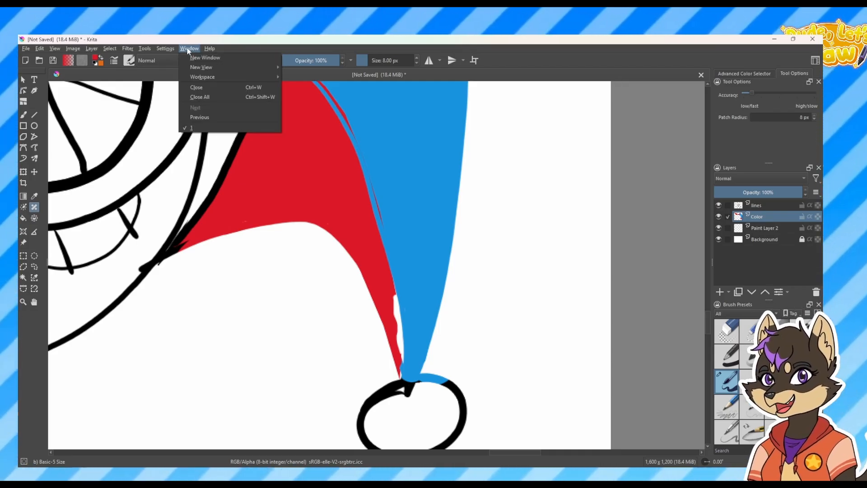
pyautogui.click(188, 50)
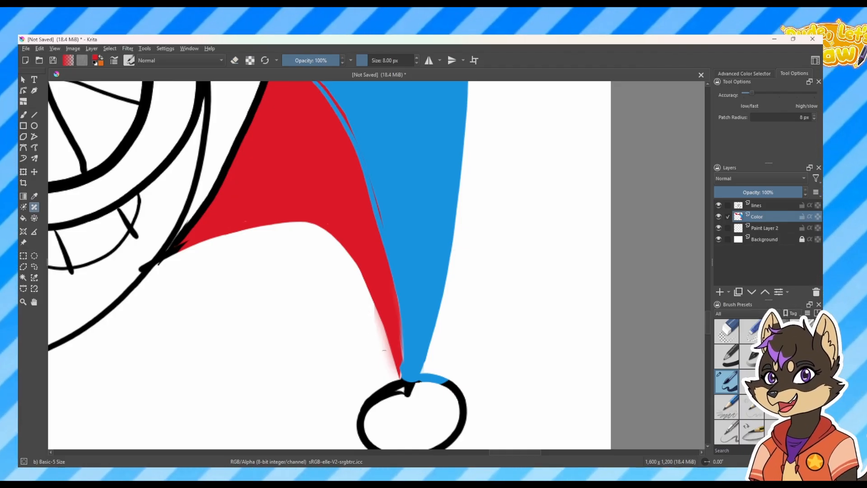
# Lock the lines layer against editing
pyautogui.scroll(-6, 385, 365)
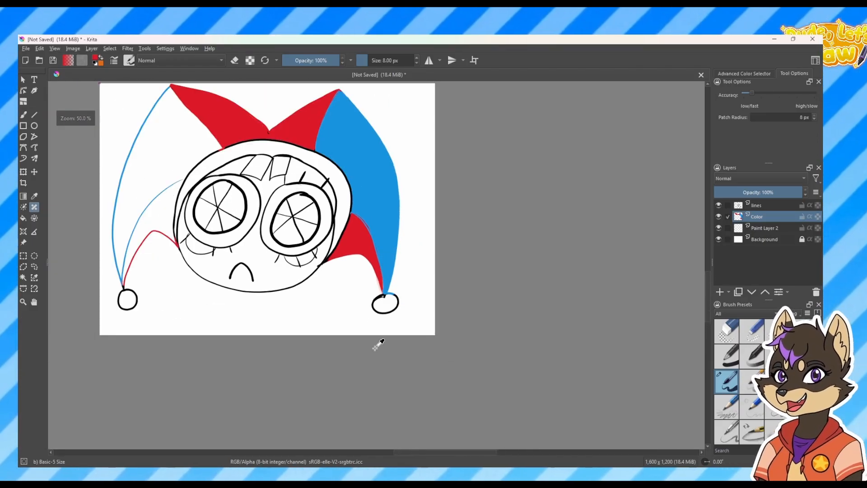
pyautogui.scroll(2, 420, 369)
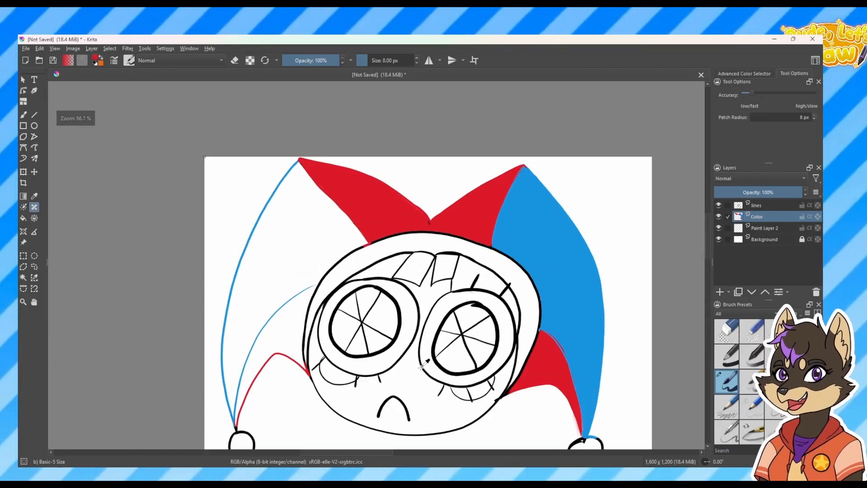
pyautogui.moveTo(451, 392); pyautogui.dragTo(399, 332)
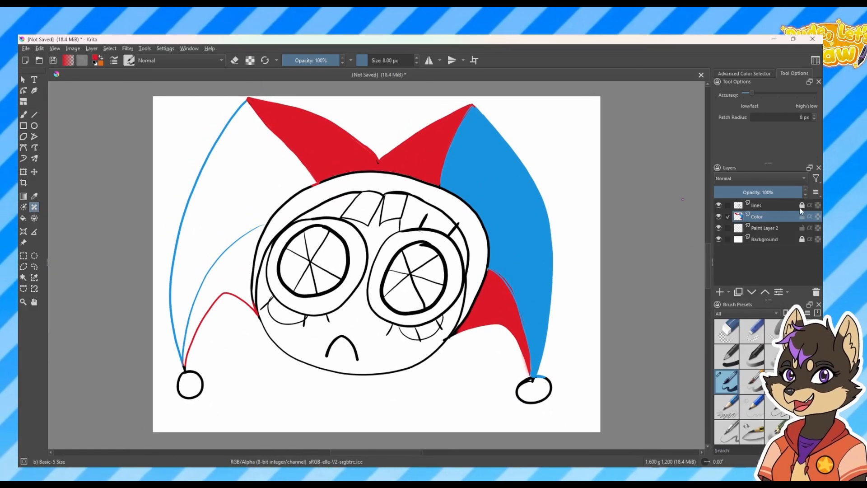
# Fill the left side section of the hat and alternating eye segments with blue on the Color layer
pyautogui.click(212, 235)
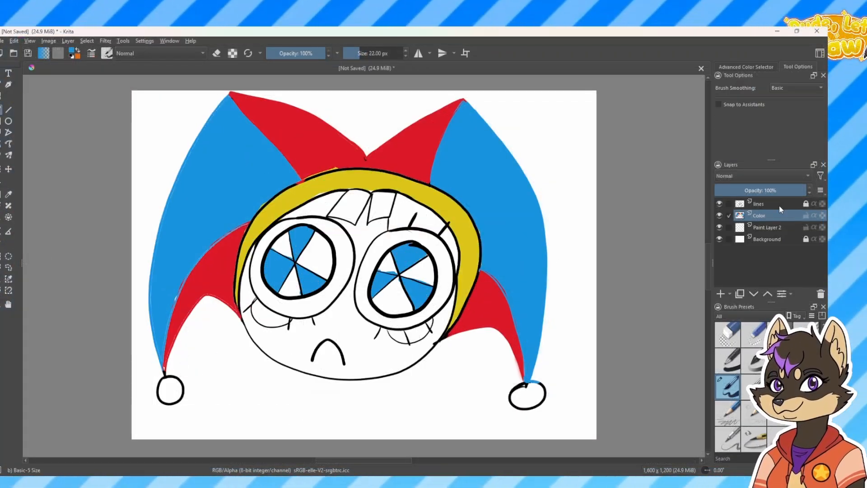
pyautogui.moveTo(294, 271); pyautogui.dragTo(289, 291)
# Make the lines layer active and switch the brush to eraser mode
pyautogui.hotkey('ctrl', '+')
pyautogui.click(768, 204)
pyautogui.press('e')
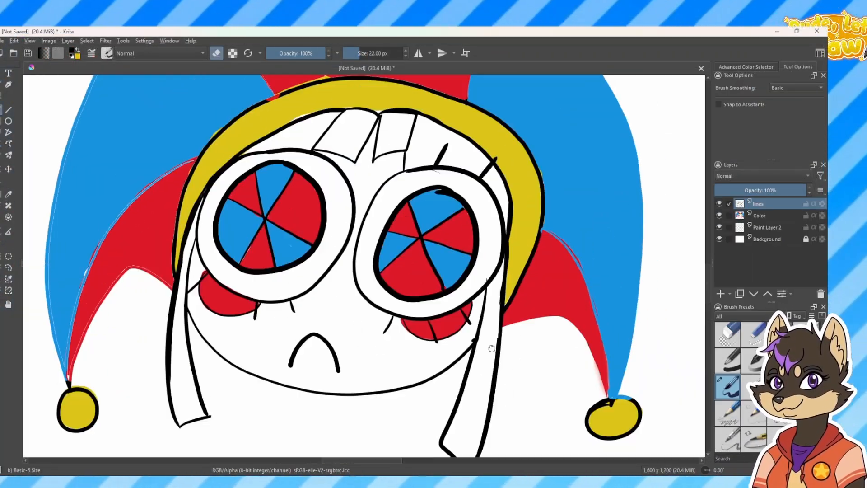
# Show the Advanced Color Selector and return to the lines layer after selecting the Color layer
pyautogui.click(747, 67)
pyautogui.click(760, 288)
pyautogui.click(759, 277)
# Try to scale down the line art alone on the lines layer with the Transform tool
pyautogui.scroll(-4, 365, 266)
pyautogui.hotkey('ctrl', 't')
pyautogui.moveTo(494, 152); pyautogui.dragTo(403, 219)
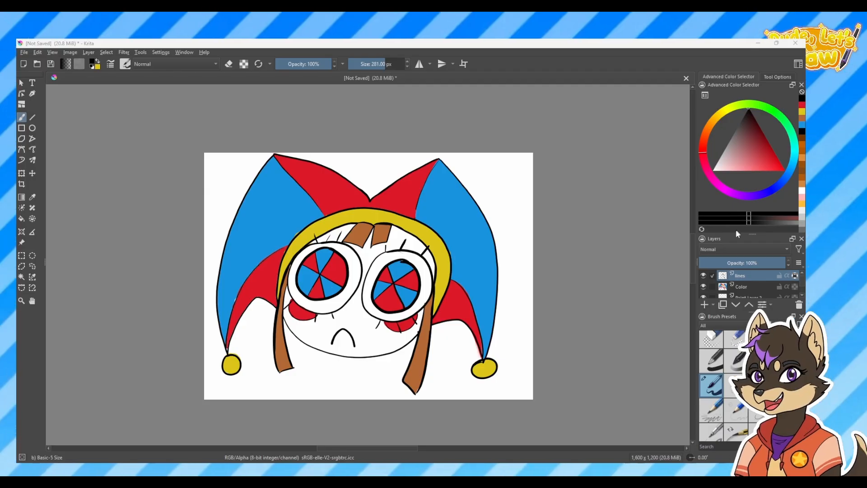
# Enlarge the Layers docker to show the full layer list and view the lines layer's properties
pyautogui.moveTo(739, 235); pyautogui.dragTo(739, 156)
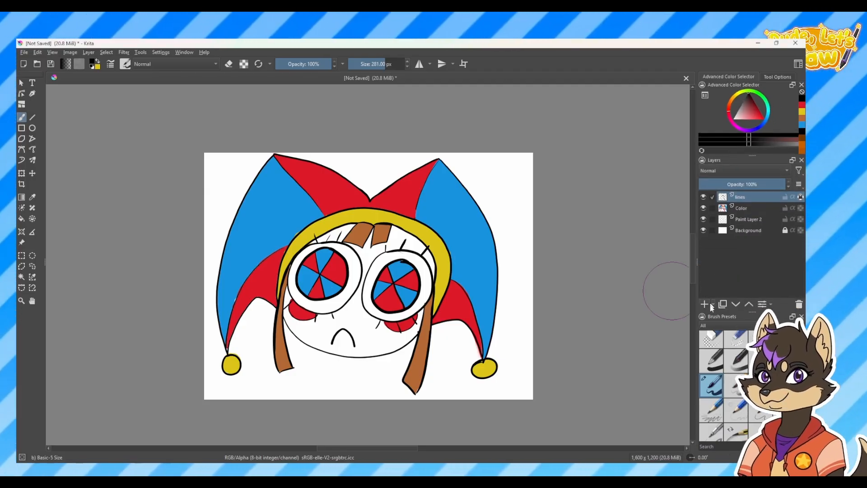
pyautogui.click(765, 305)
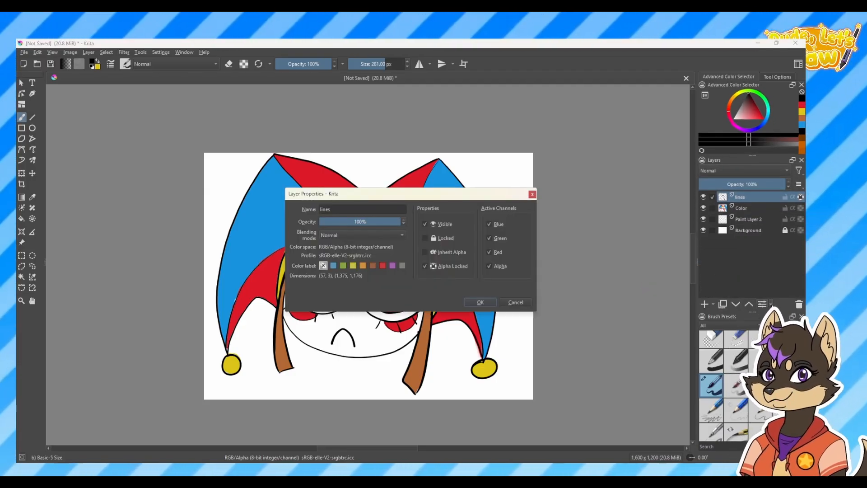
pyautogui.click(532, 194)
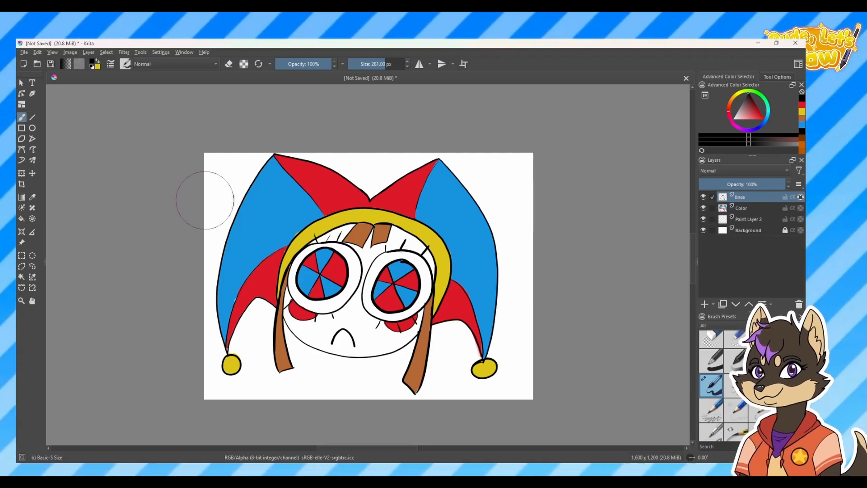
# Add the Color layer to the selection so it is selected together with the lines layer
pyautogui.click(21, 83)
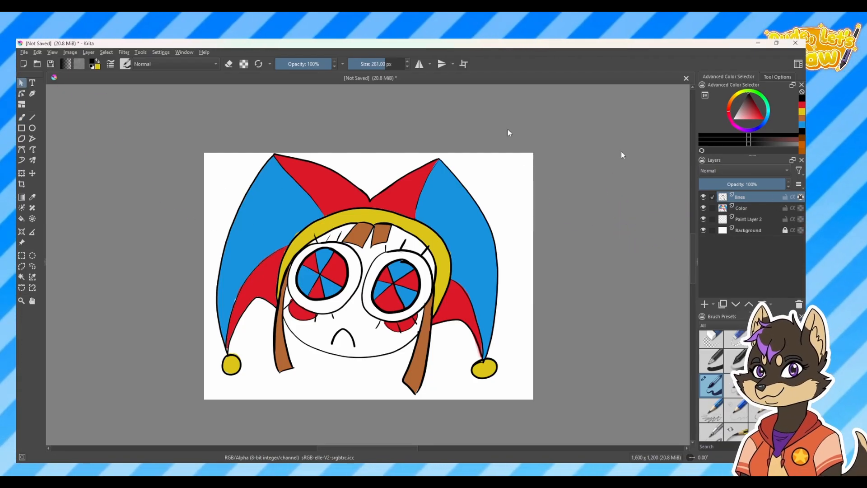
pyautogui.keyDown('ctrl'); pyautogui.click(750, 208); pyautogui.keyUp('ctrl')
pyautogui.press('b')
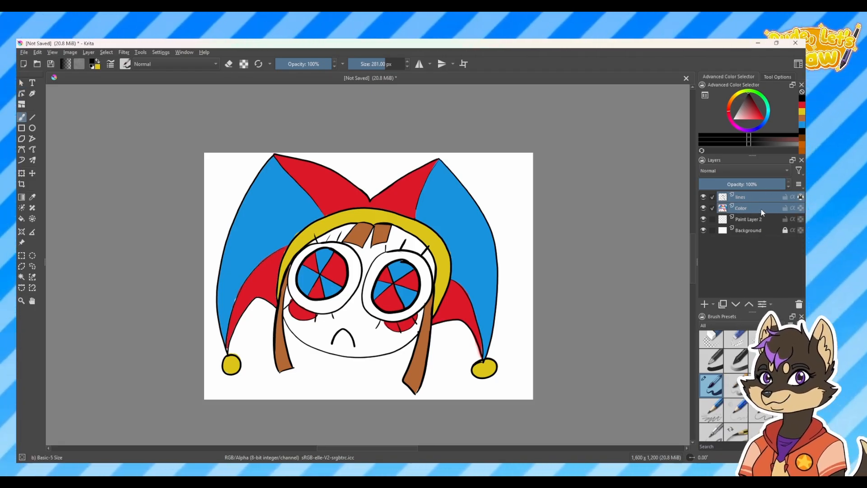
# Scale down the jester head on both selected layers with the Transform tool, centre it on the canvas and apply the transformation
pyautogui.click(20, 175)
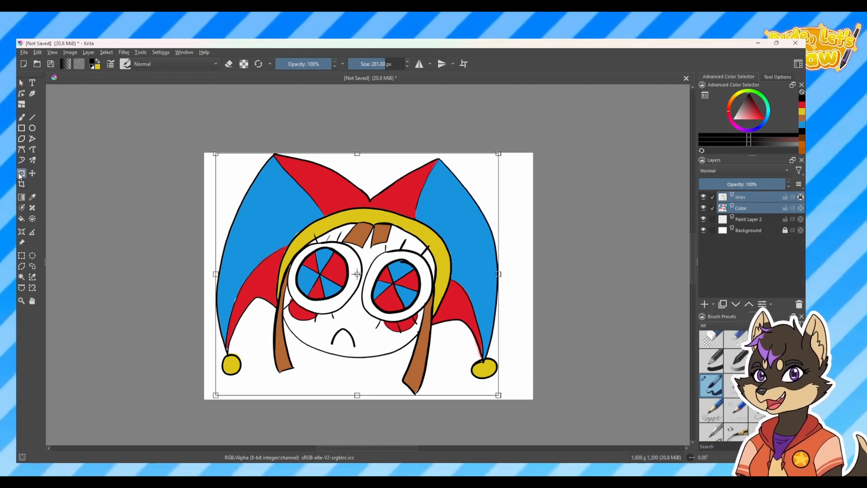
pyautogui.moveTo(499, 154)
pyautogui.mouseDown()
pyautogui.moveTo(474, 164)
pyautogui.moveTo(405, 227)
pyautogui.mouseUp()
pyautogui.moveTo(346, 303)
pyautogui.mouseDown()
pyautogui.moveTo(413, 257)
pyautogui.moveTo(408, 244)
pyautogui.moveTo(436, 256)
pyautogui.mouseUp()
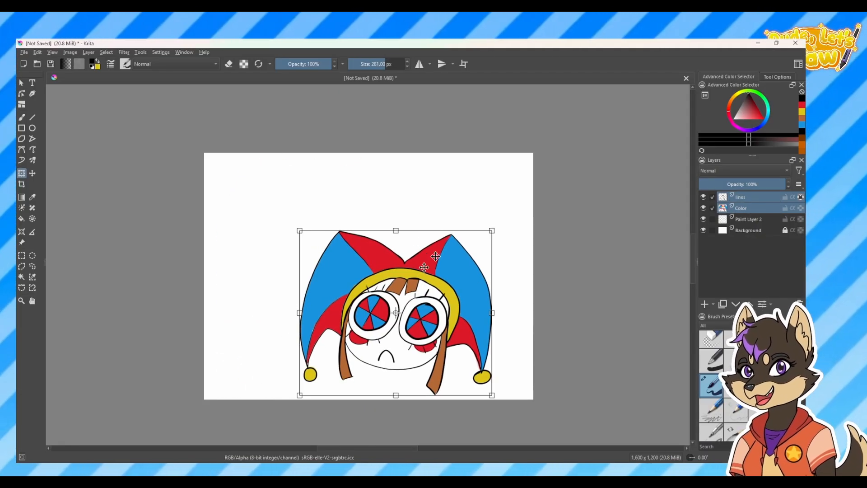
pyautogui.moveTo(393, 302)
pyautogui.mouseDown()
pyautogui.moveTo(393, 278)
pyautogui.moveTo(368, 261)
pyautogui.moveTo(360, 266)
pyautogui.mouseUp()
pyautogui.moveTo(461, 193)
pyautogui.mouseDown()
pyautogui.moveTo(510, 162)
pyautogui.moveTo(451, 220)
pyautogui.mouseUp()
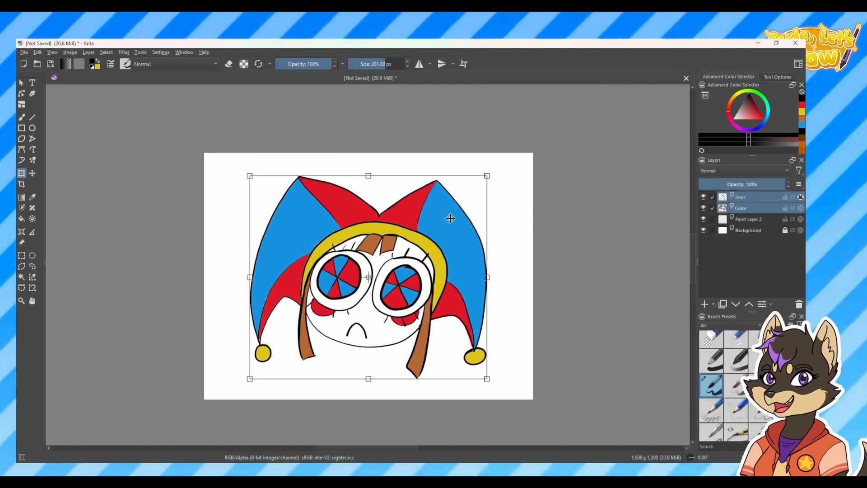
pyautogui.press('Return')
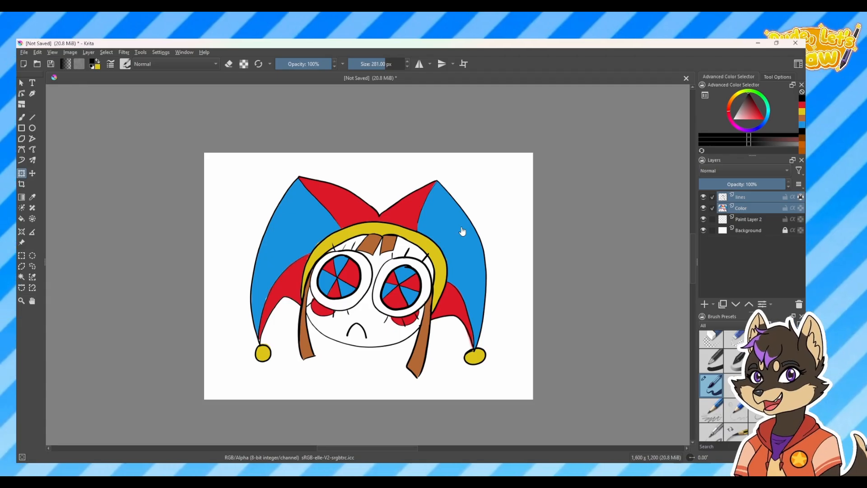